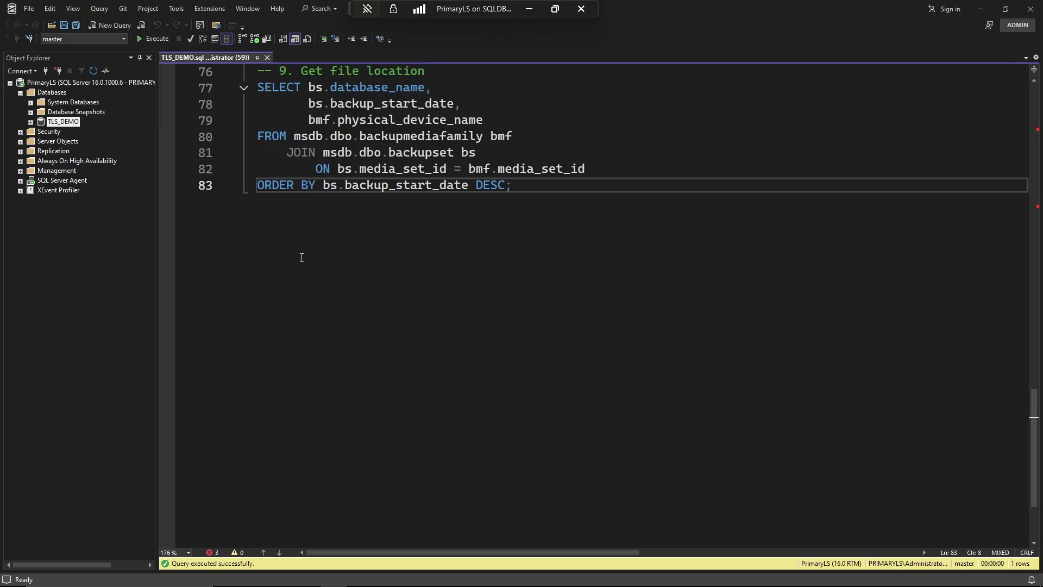
- Run only the section 9 query that lists each backup's database name, start date and physical file location
click(477, 186)
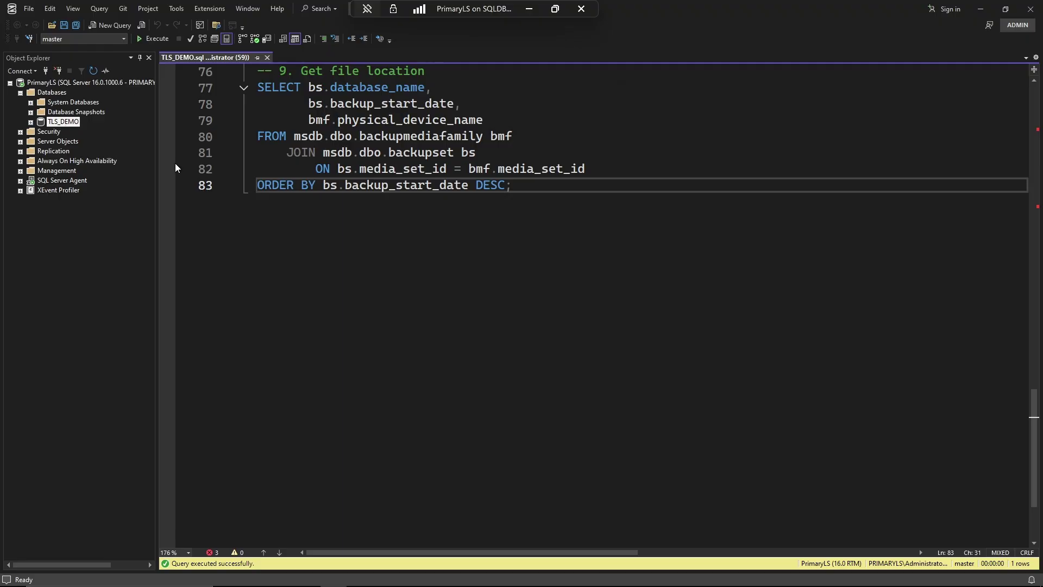
click(343, 200)
drag(530, 185, 247, 88)
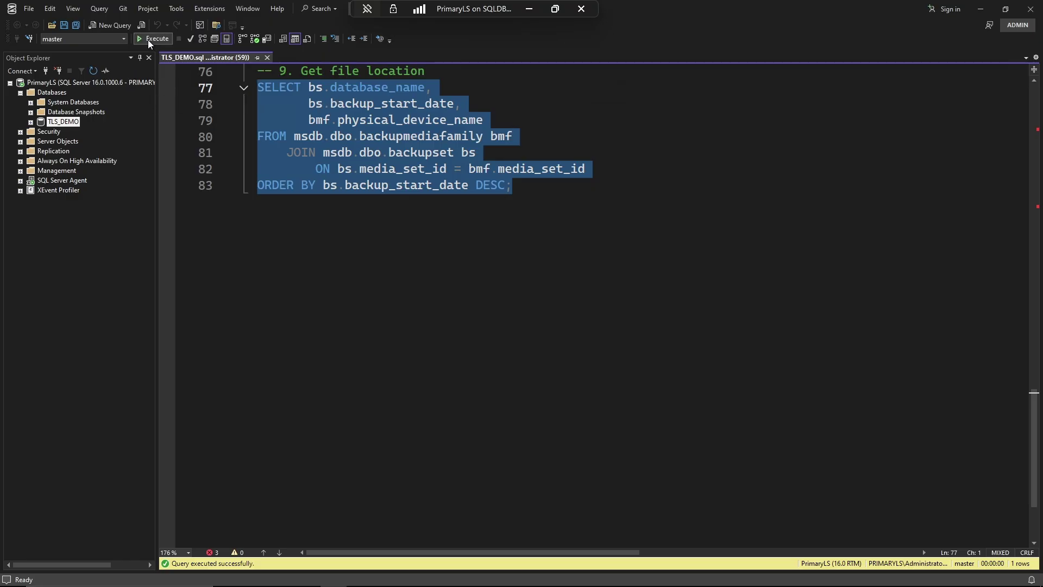
click(152, 39)
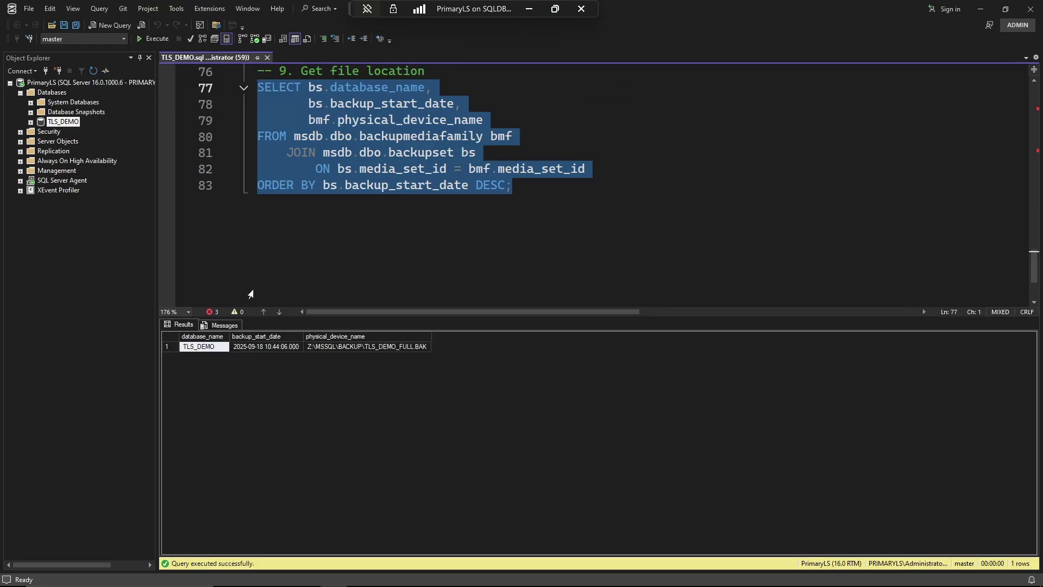
- Widen the database_name, backup_start_date and physical_device_name columns in the query results
click(270, 388)
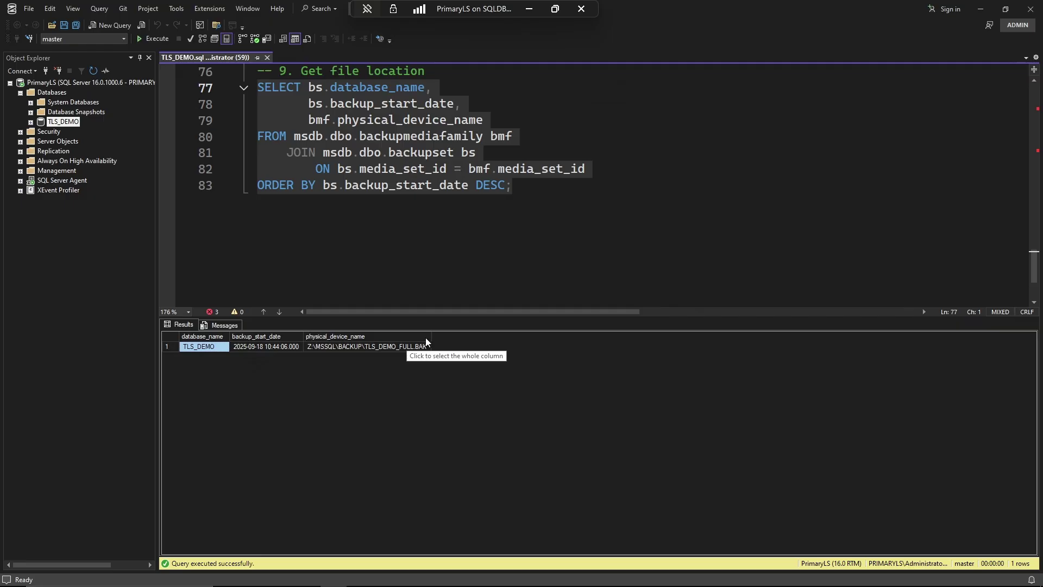
drag(431, 337, 465, 337)
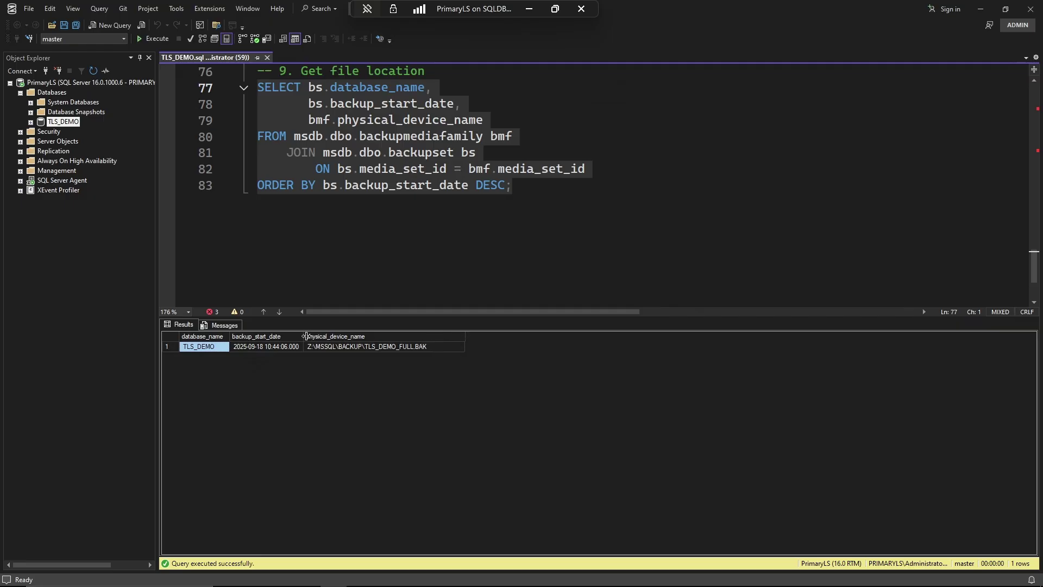
drag(303, 337, 322, 337)
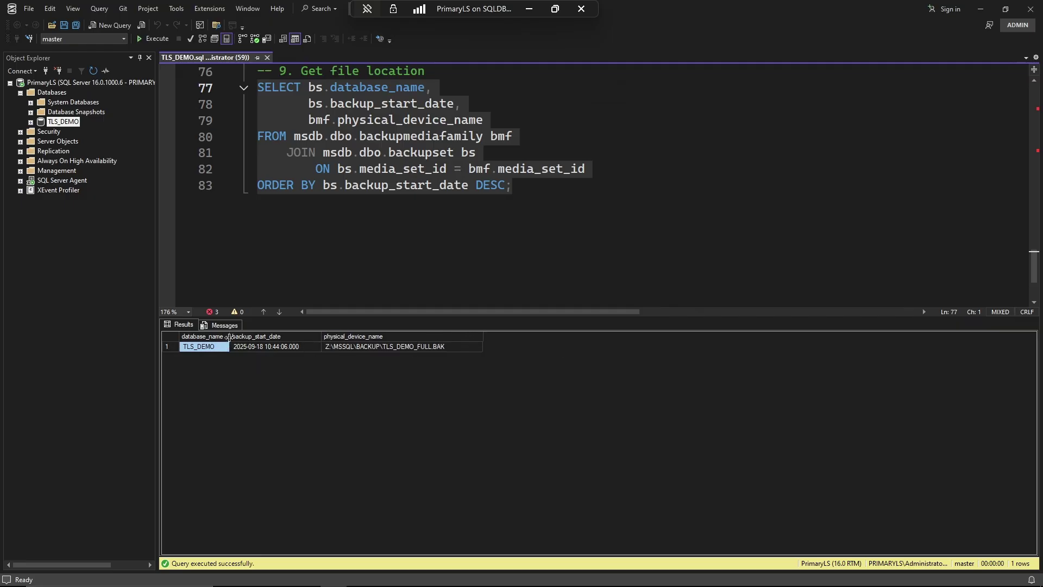
drag(229, 337, 240, 337)
click(316, 185)
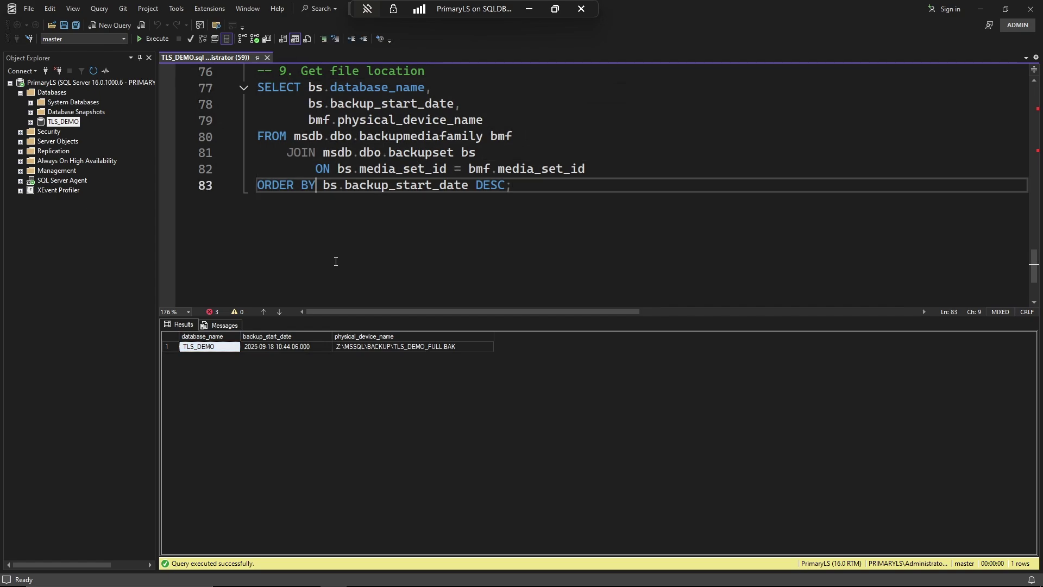
- Switch to File Explorer and copy the network share path \\PRIMARYLS\LSFiles$
key(alt+Tab)
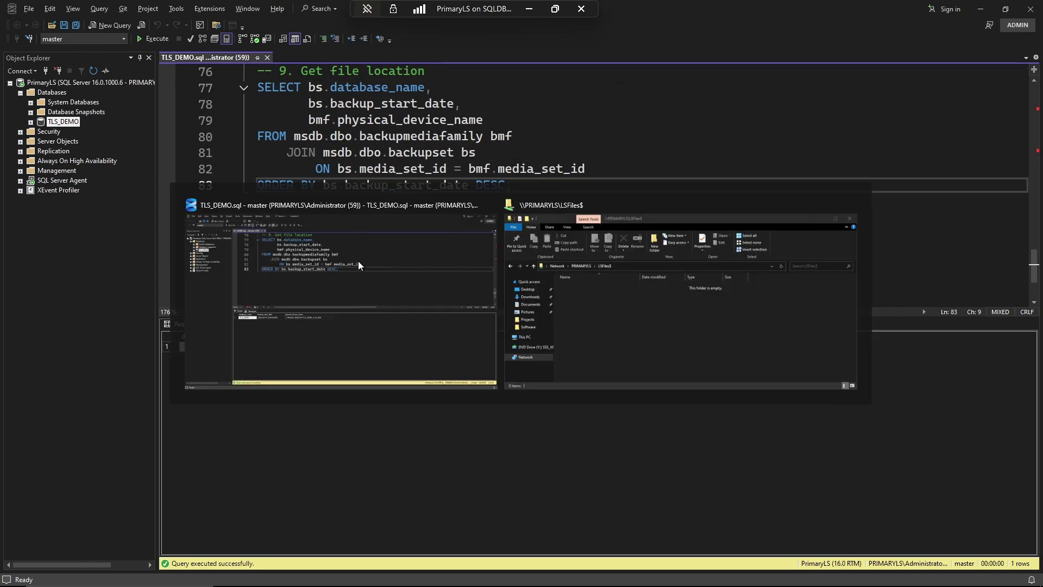
click(435, 251)
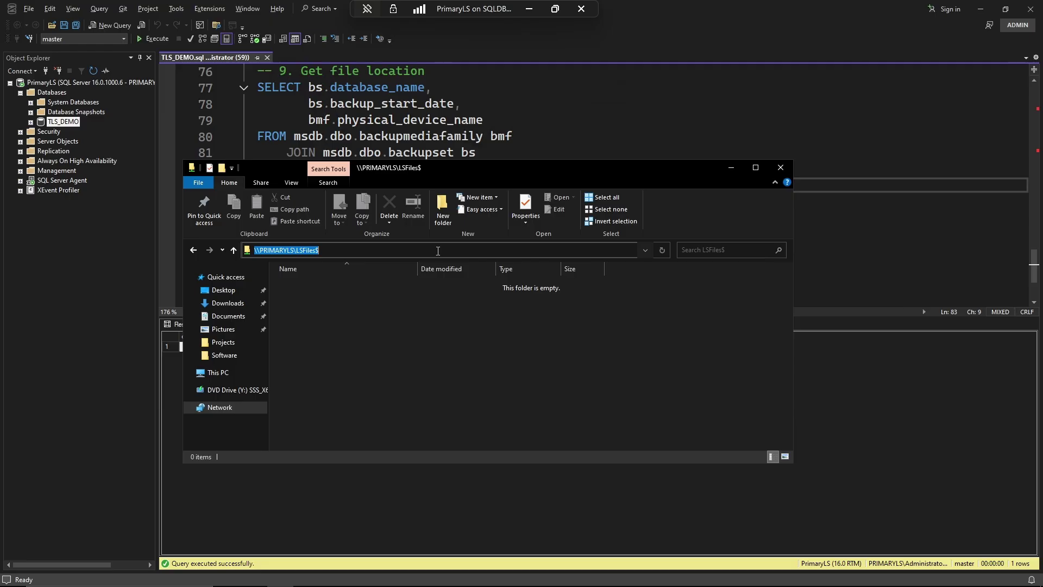
click(438, 251)
drag(330, 250, 258, 252)
right_click(266, 250)
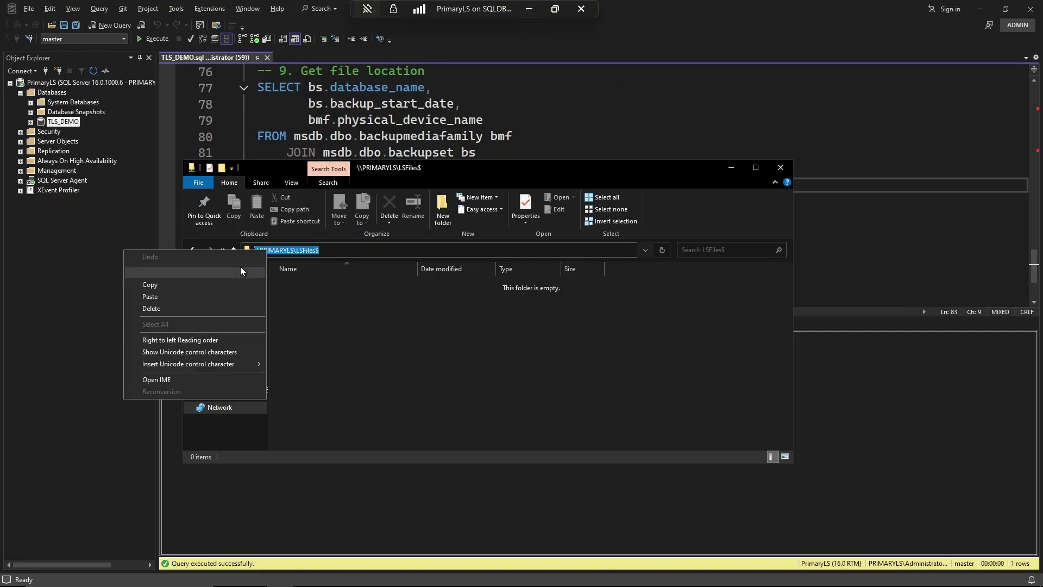
click(218, 285)
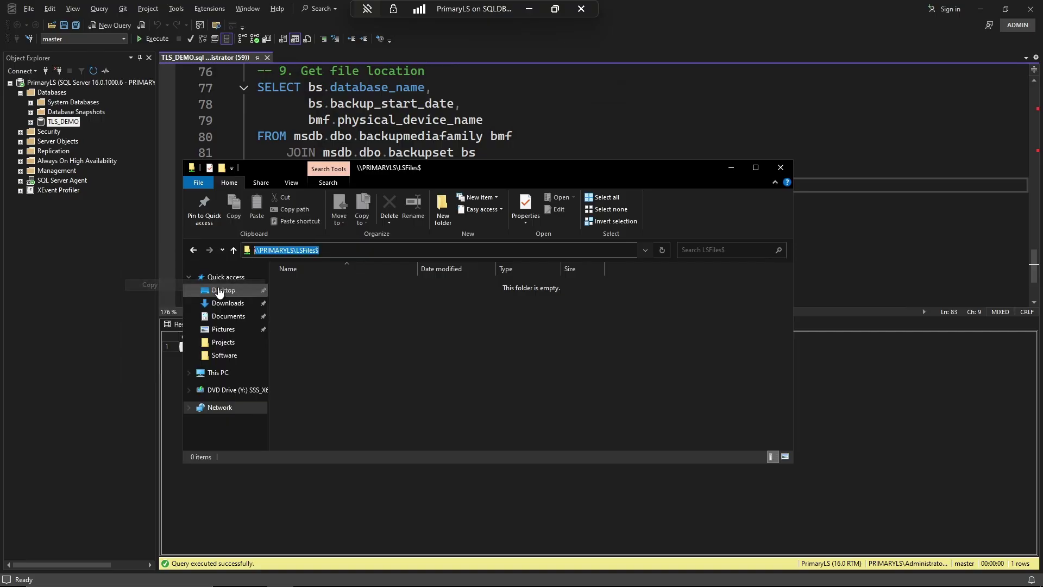
click(377, 328)
- Return to SQL Server Management Studio, open the TLS_DEMO database properties and check its recovery model
click(98, 280)
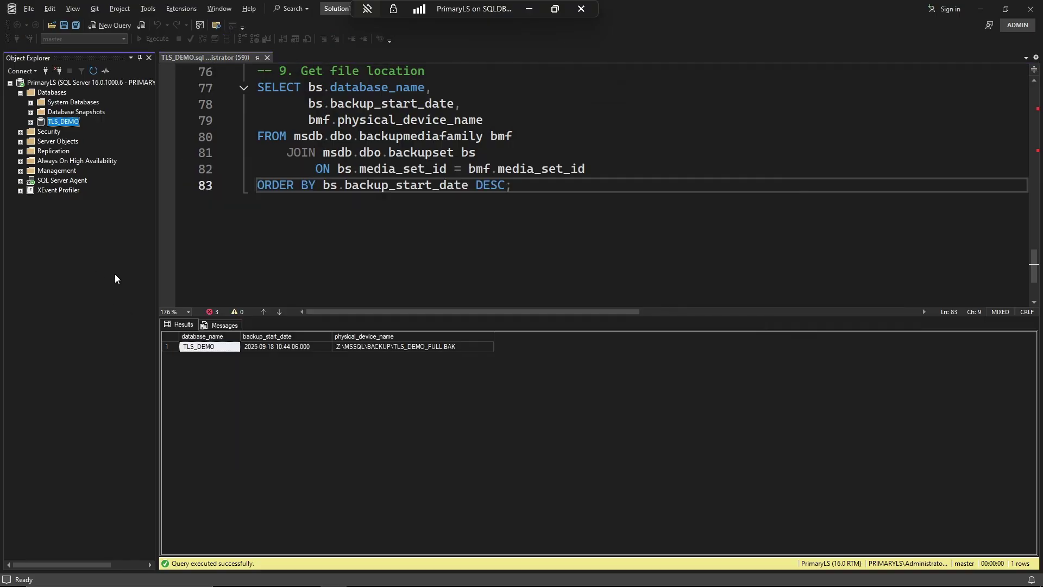
right_click(73, 126)
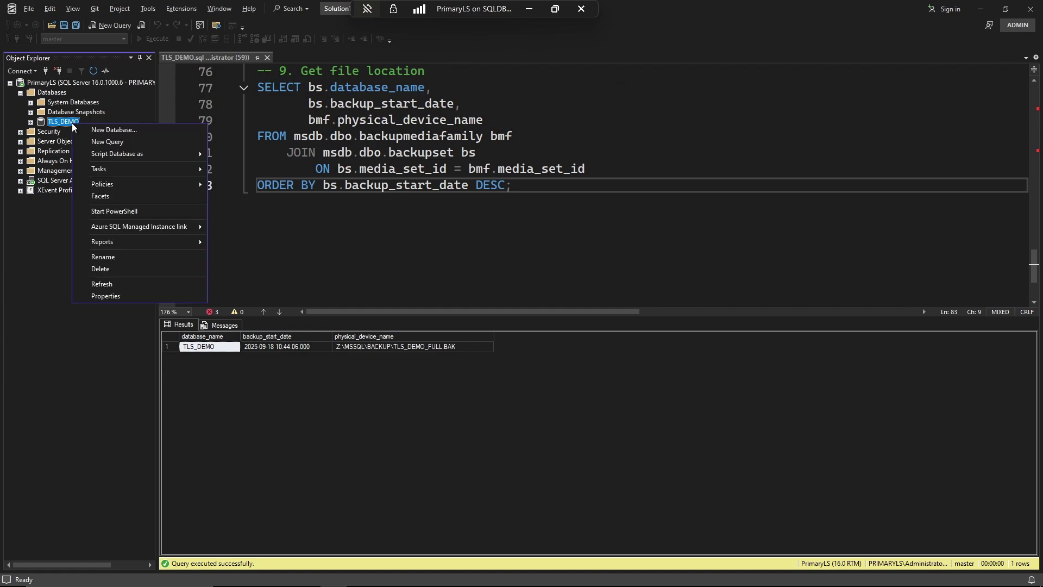
click(106, 296)
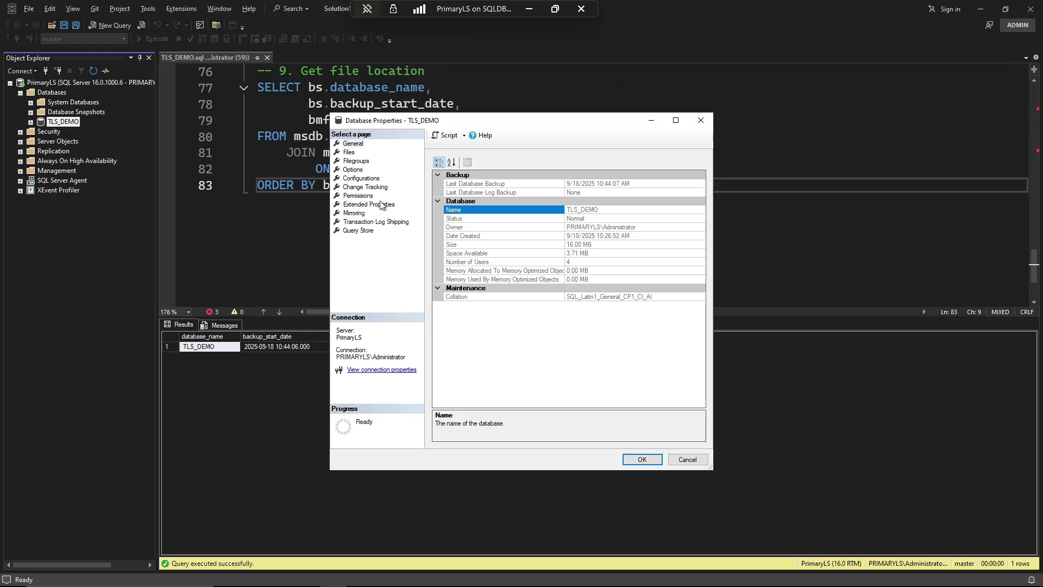
drag(472, 121, 305, 77)
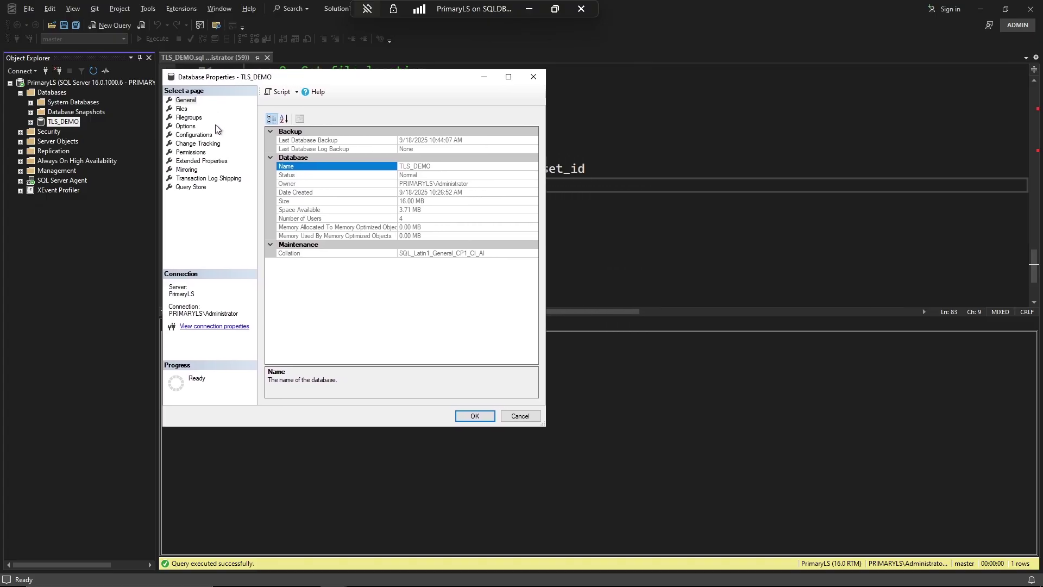
click(190, 128)
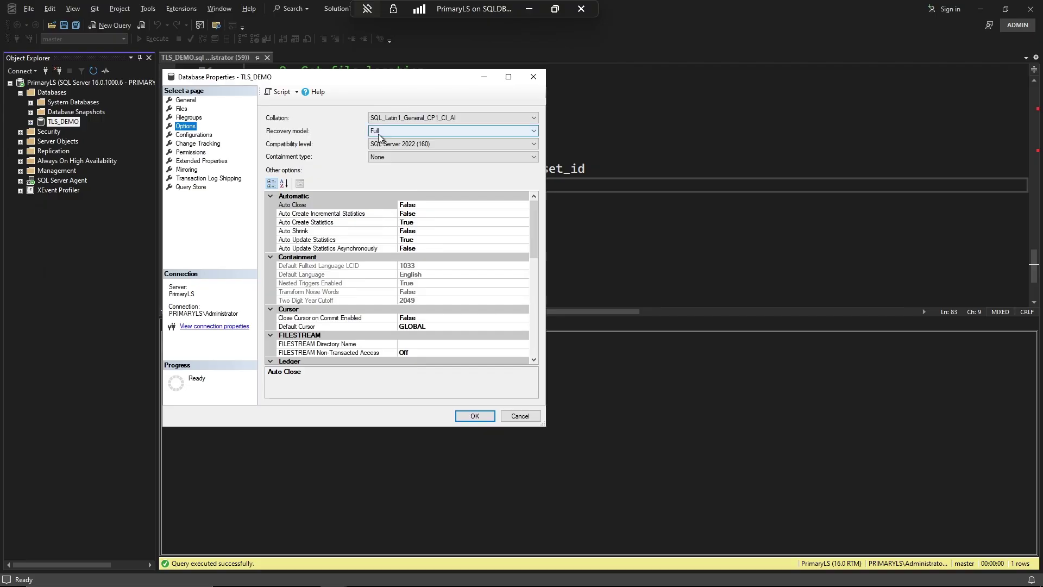
- Enable TLS_DEMO as a primary database for log shipping and set the network backup path to \\PRIMARYLS\LSFiles$
click(230, 179)
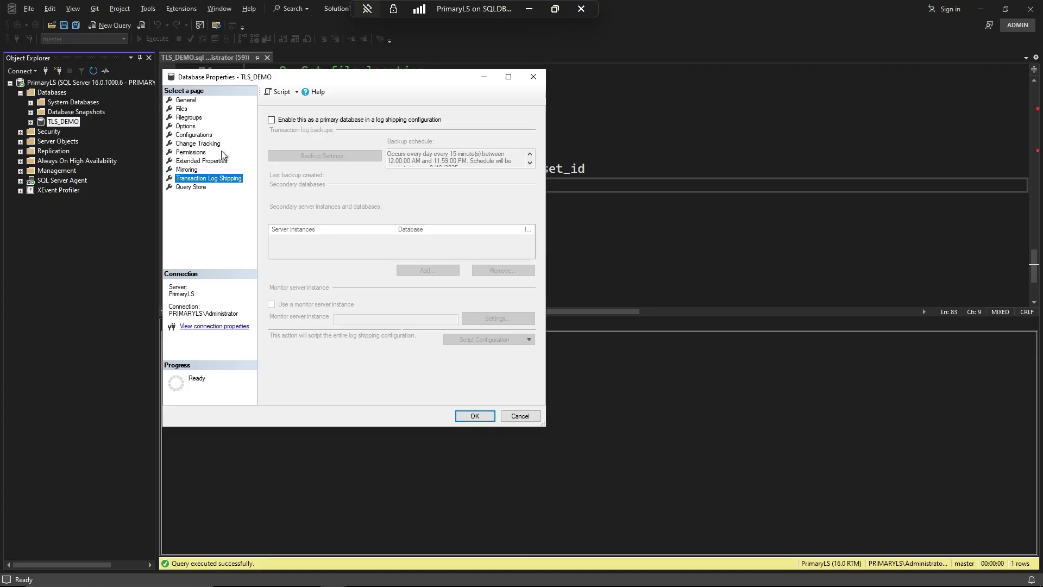
click(272, 120)
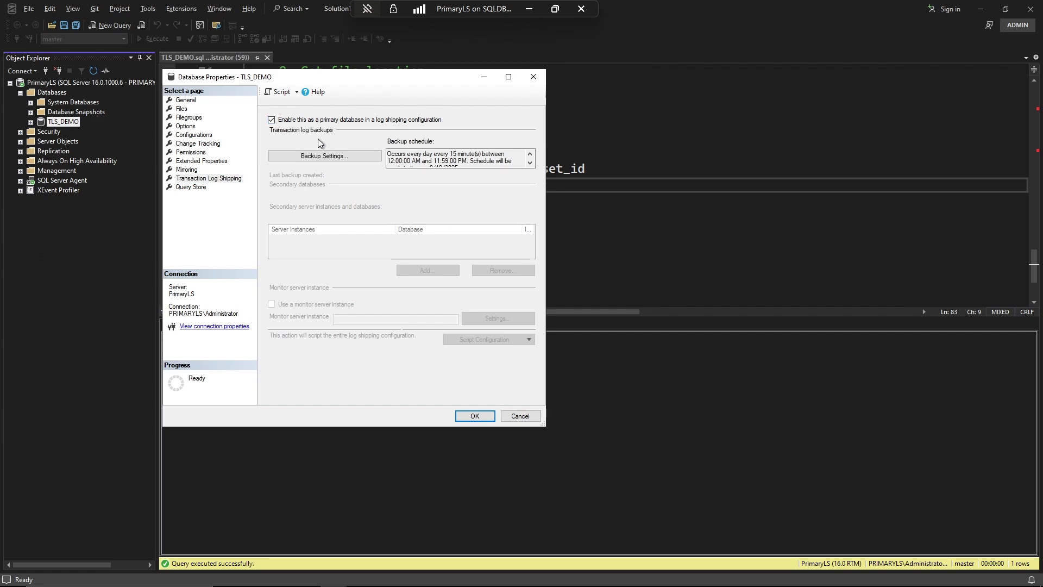
click(317, 156)
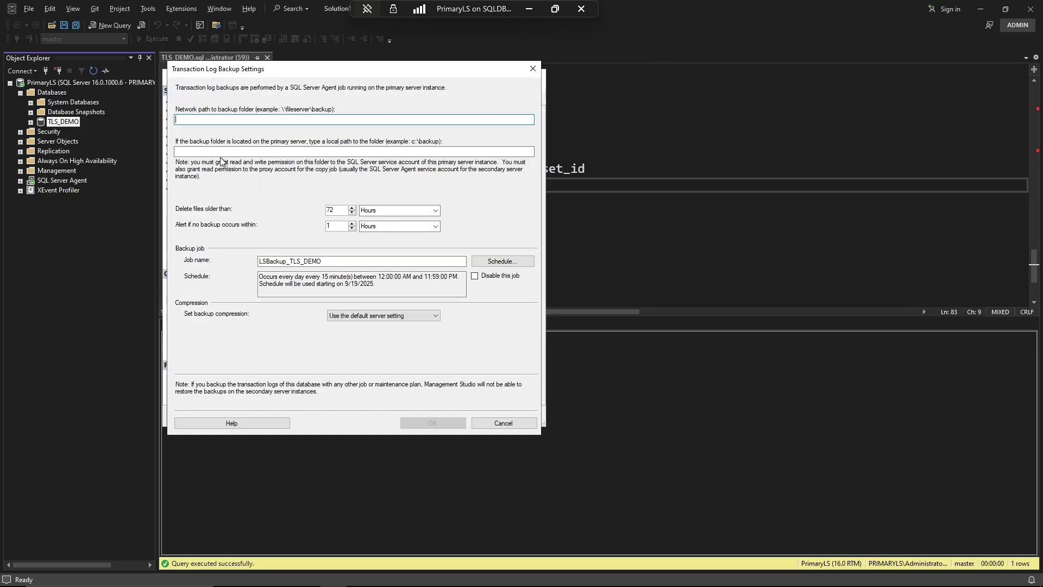
right_click(211, 119)
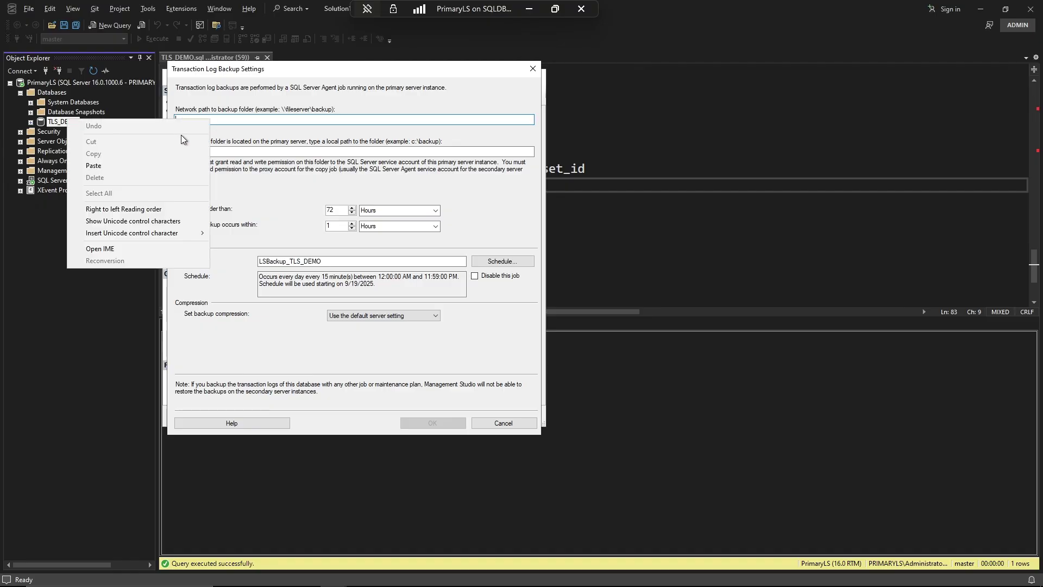
click(158, 162)
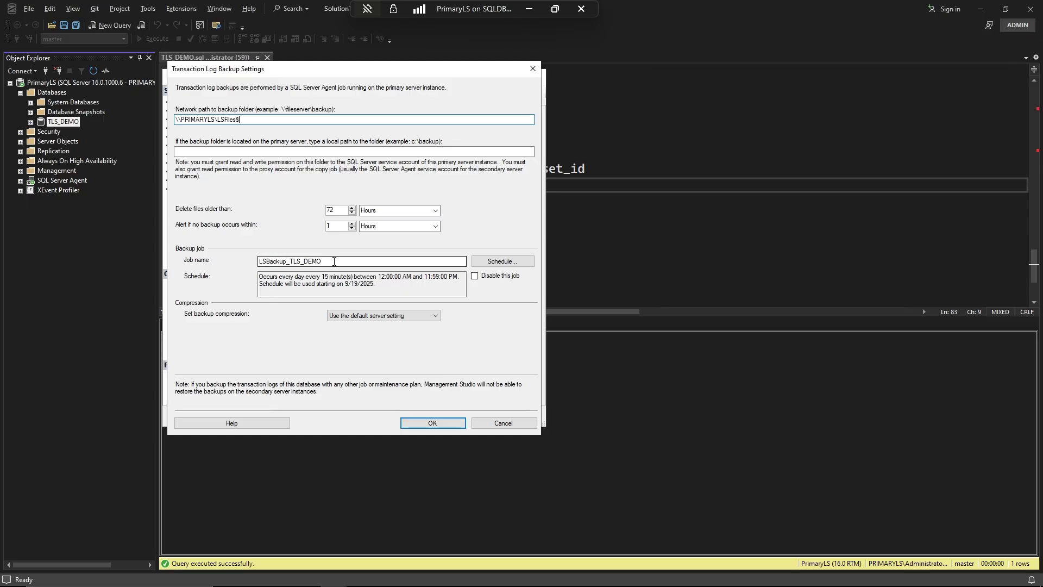
- Set the log backup job's schedule to occur every 5 minutes
click(522, 263)
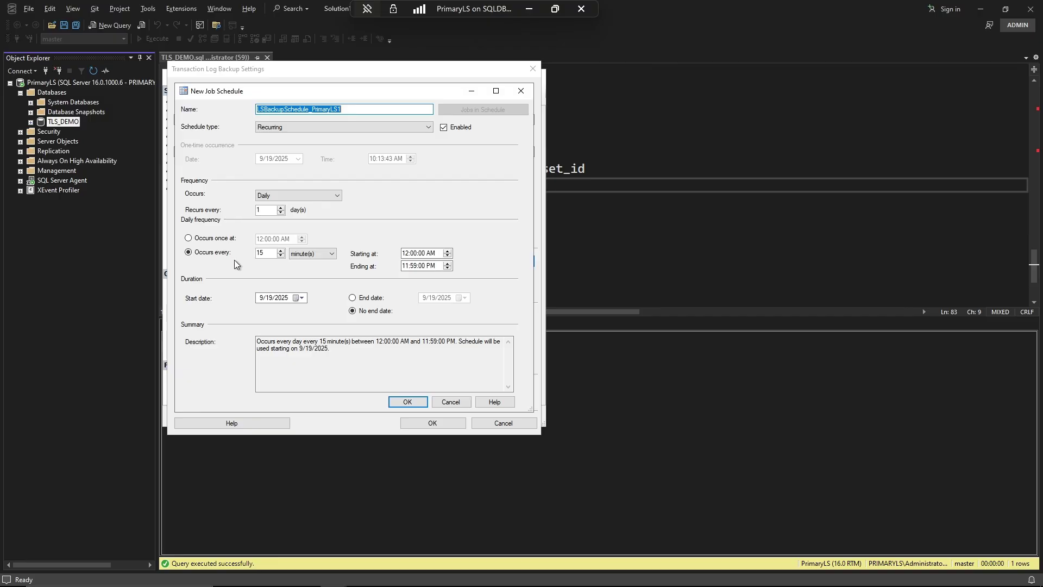
double_click(263, 254)
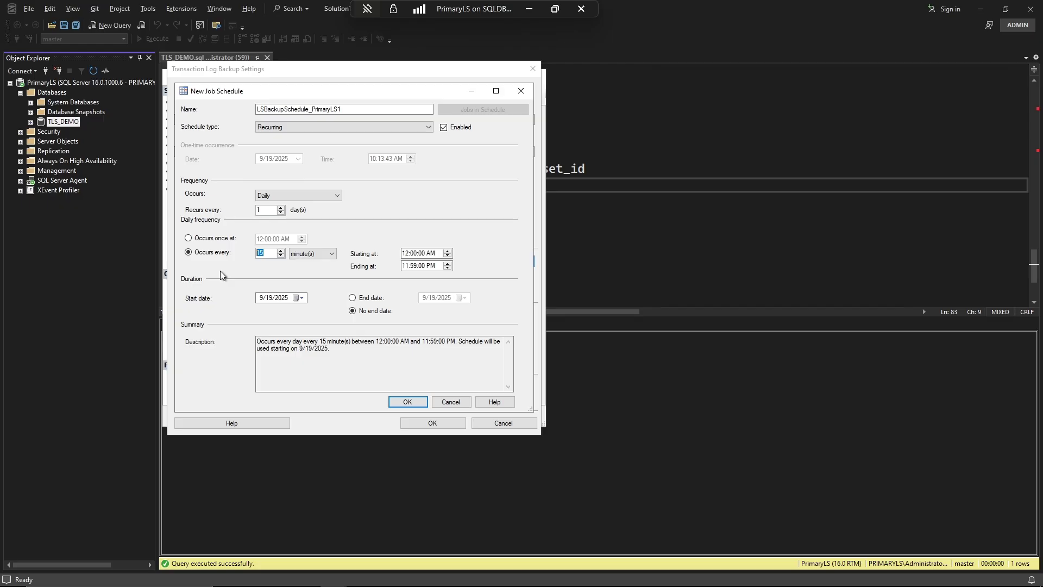
text(5)
key(Tab)
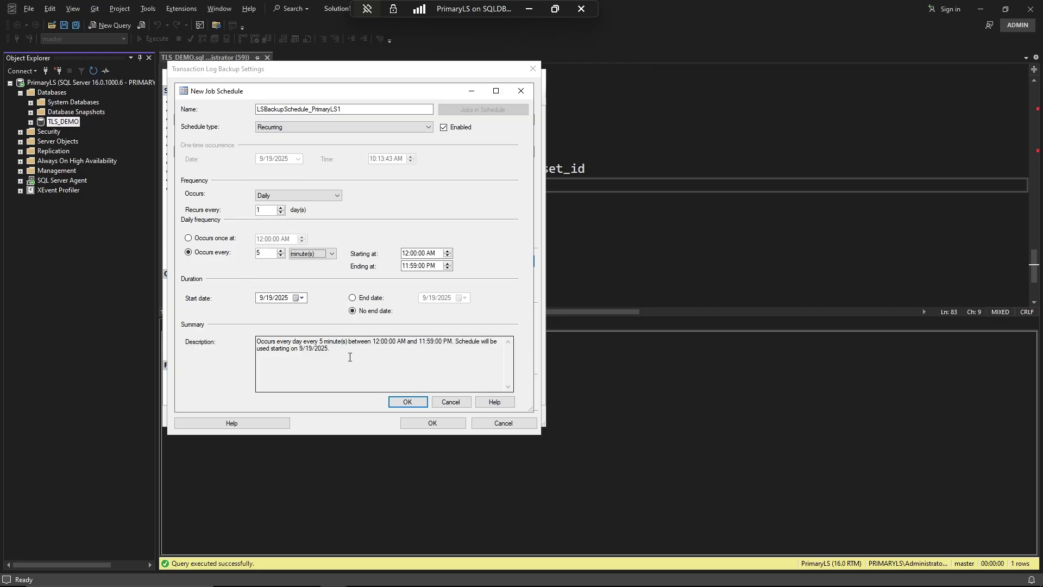
click(405, 403)
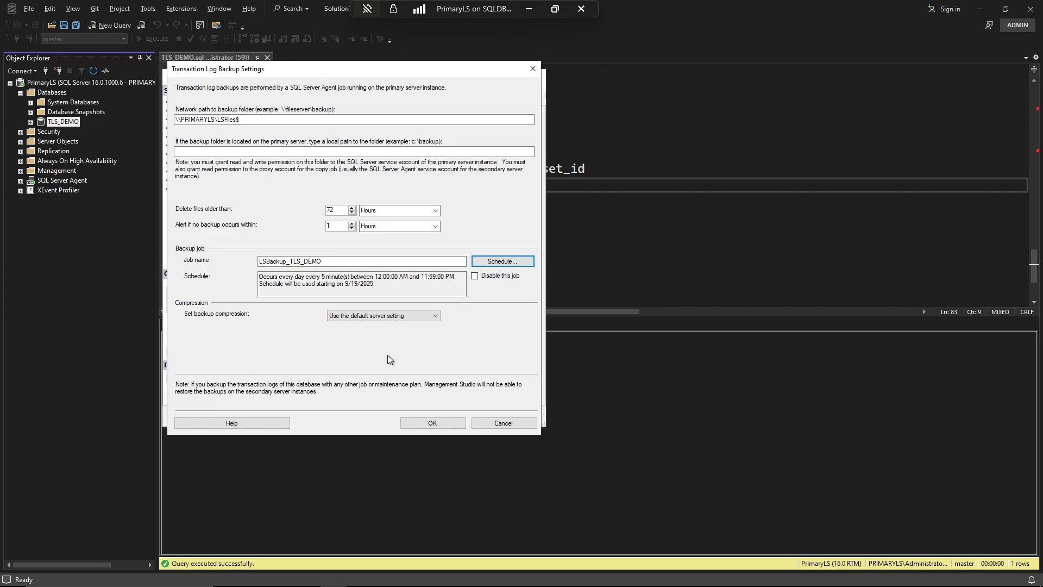
- Set backup compression to Compress backup and save the log shipping configuration
click(428, 318)
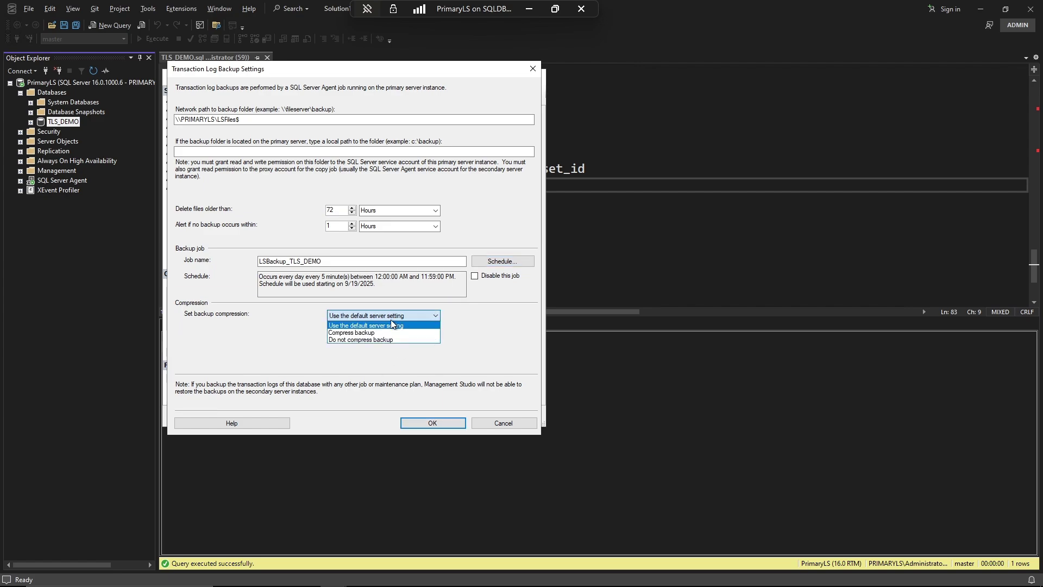
click(370, 333)
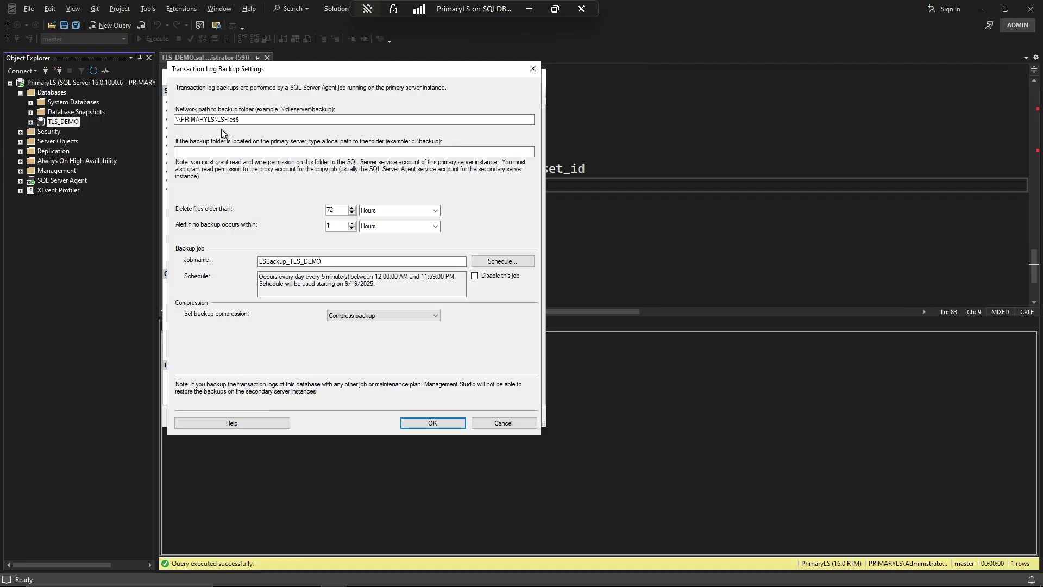
click(409, 426)
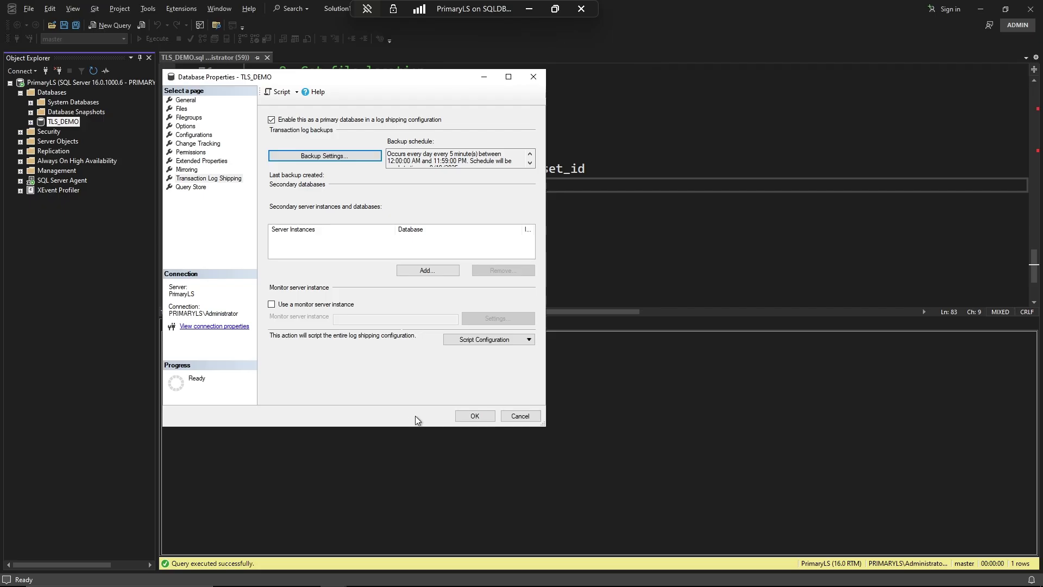
click(473, 417)
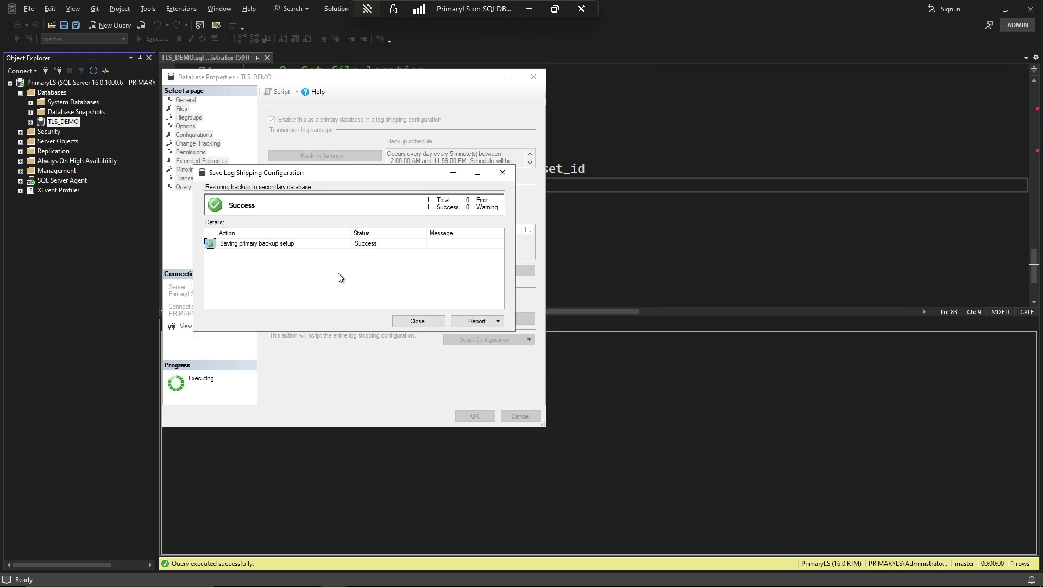
click(403, 321)
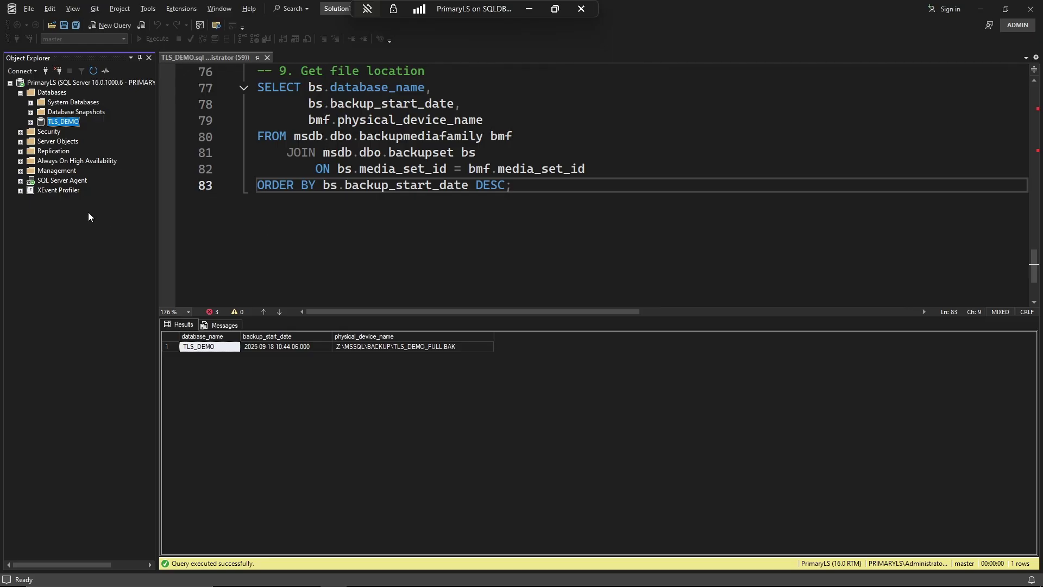
- Open the SQL Server Agent Job Activity Monitor, enlarge it and fit the Name column to read the full job names
click(21, 181)
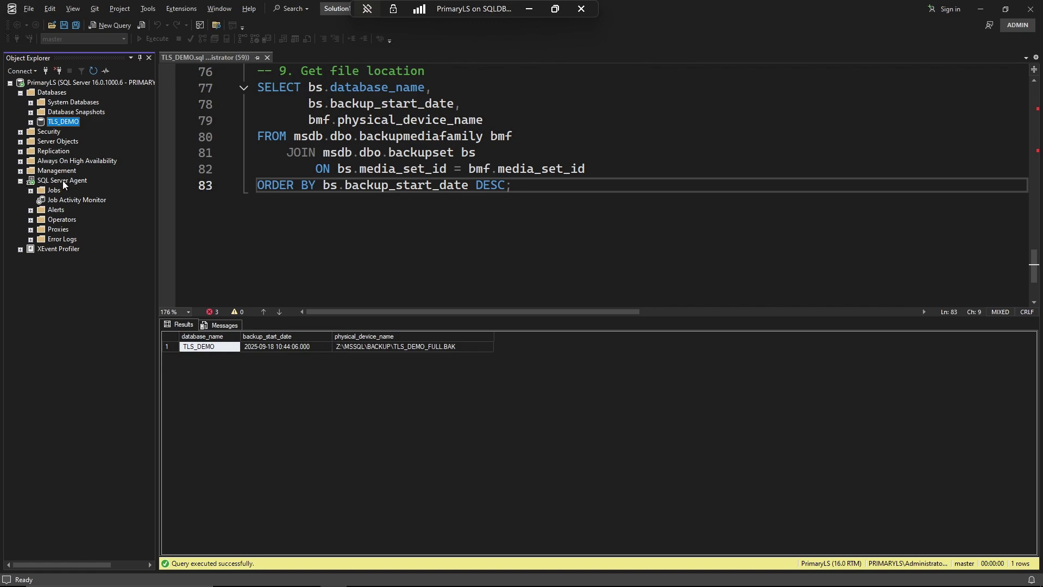
click(70, 200)
double_click(90, 201)
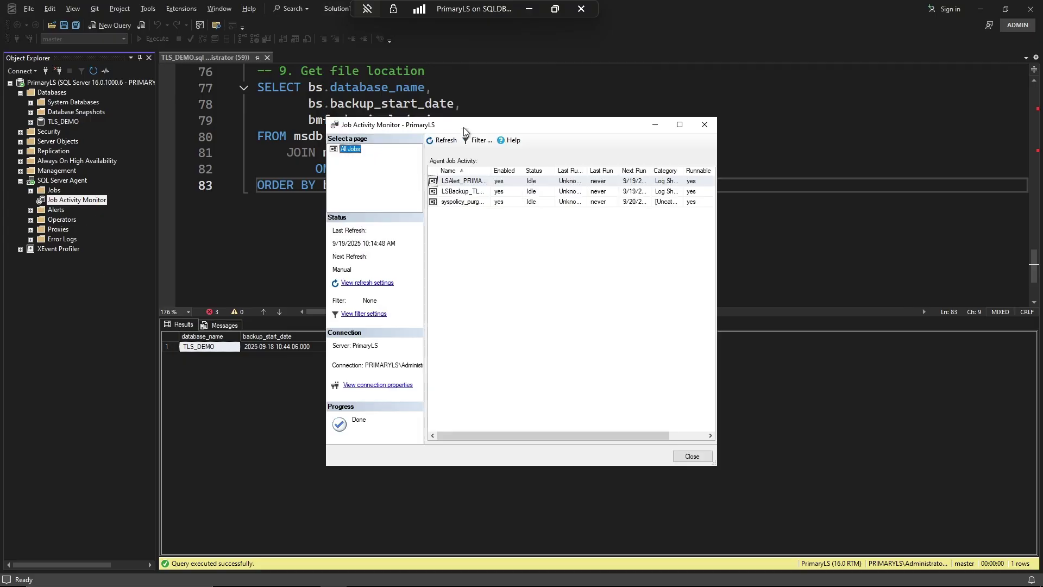
drag(466, 131, 226, 100)
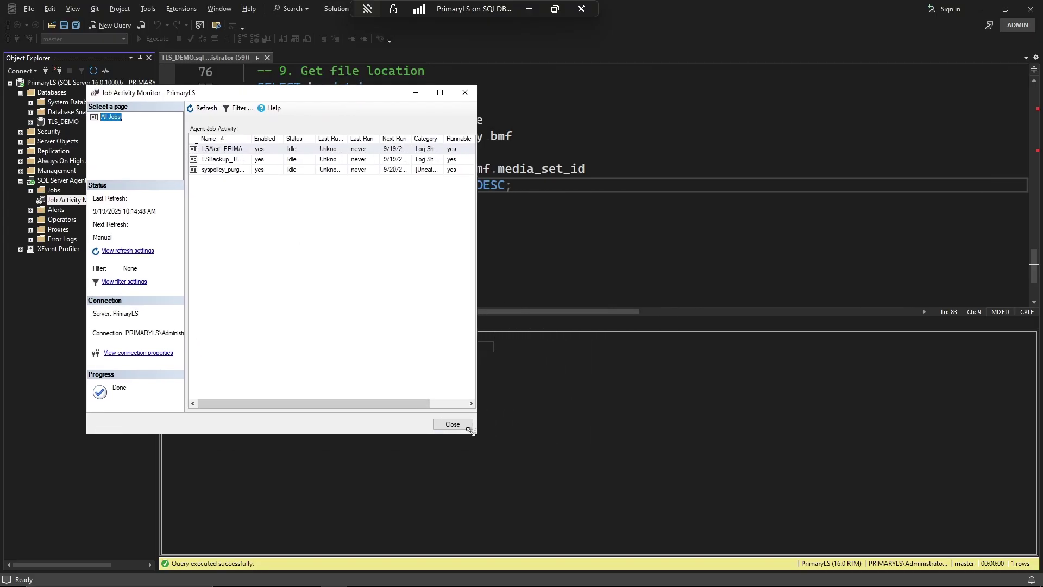
drag(471, 431, 784, 428)
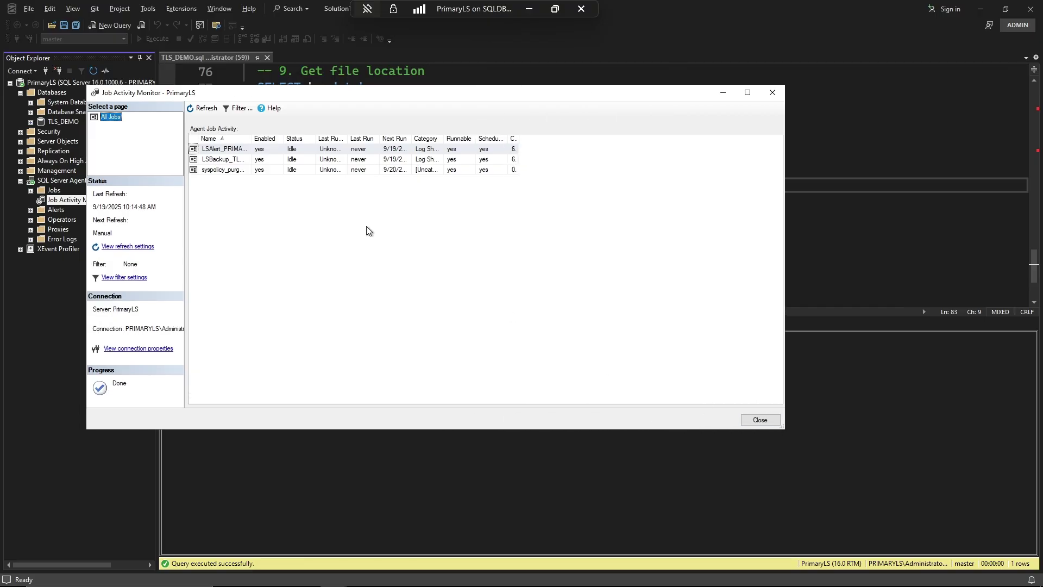
double_click(252, 140)
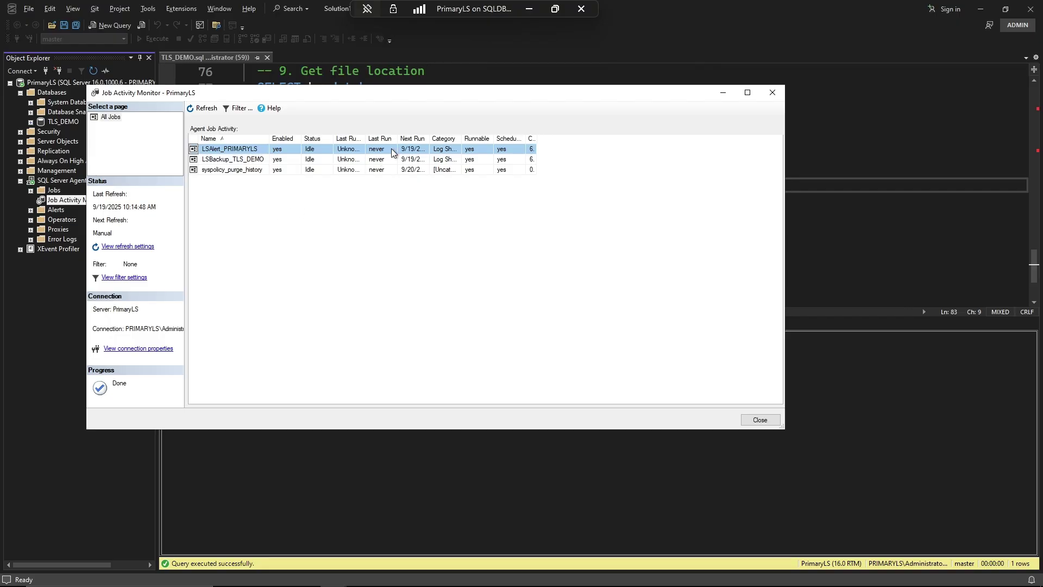
- Fit the Next Run column to check when the log shipping alert and backup jobs run, and close the Job Activity Monitor
double_click(430, 139)
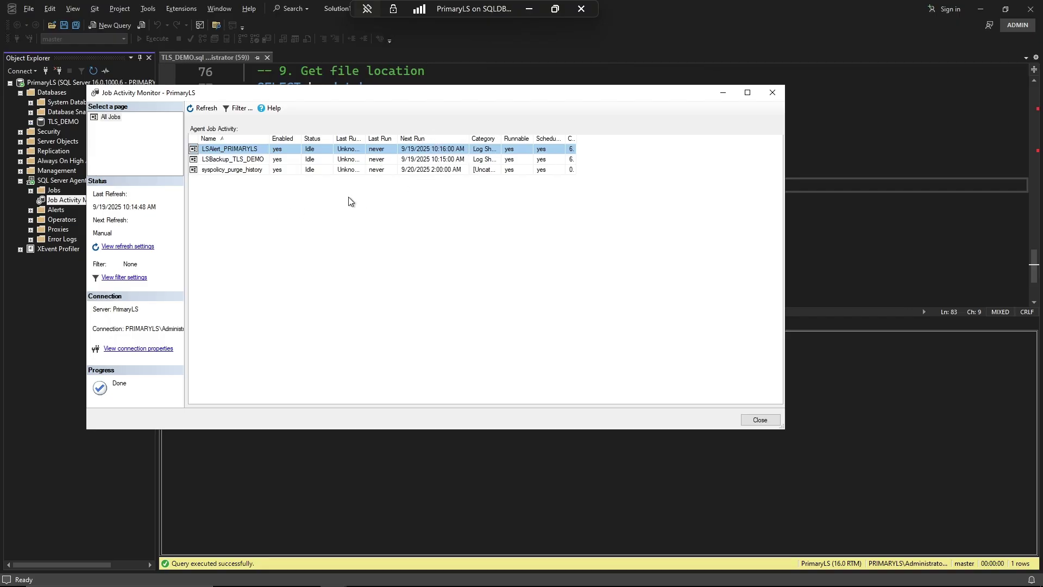
click(246, 151)
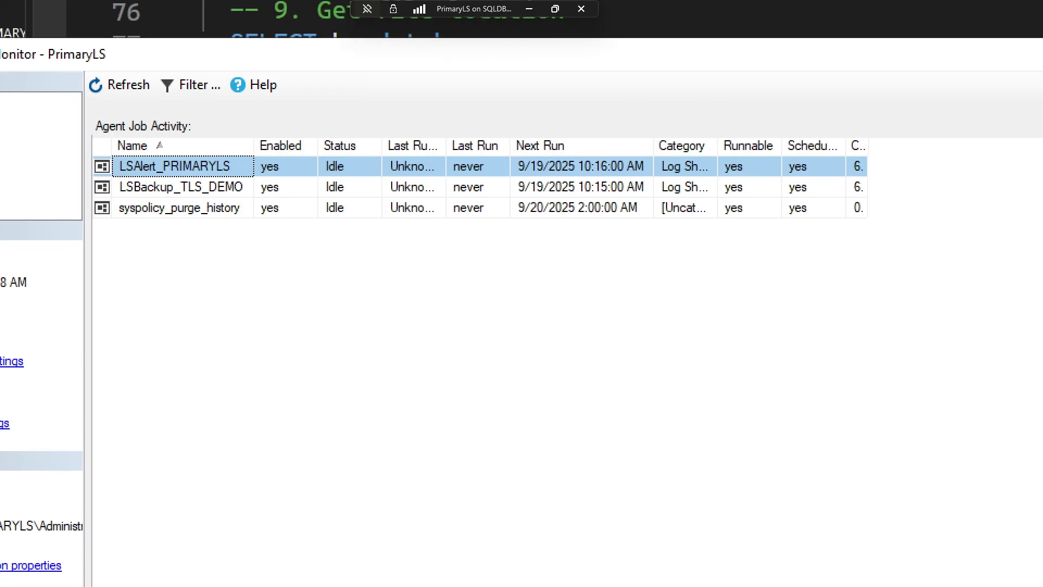
key(Escape)
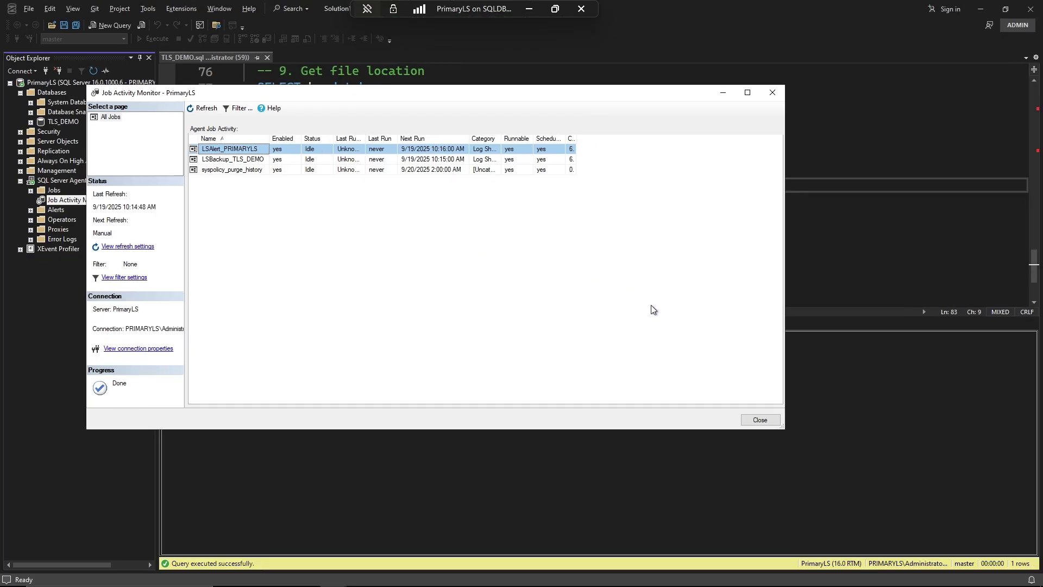
click(760, 420)
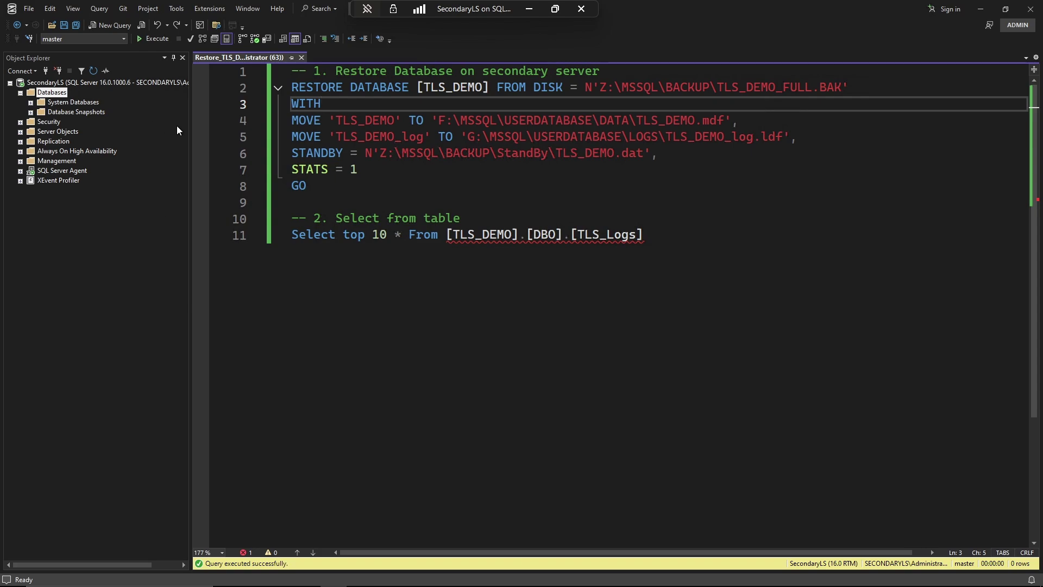
- On SecondaryLS, examine the restore script's TLS_DEMO database name, its full backup path and the two MOVE clauses for data and log files
click(482, 88)
drag(475, 88, 426, 84)
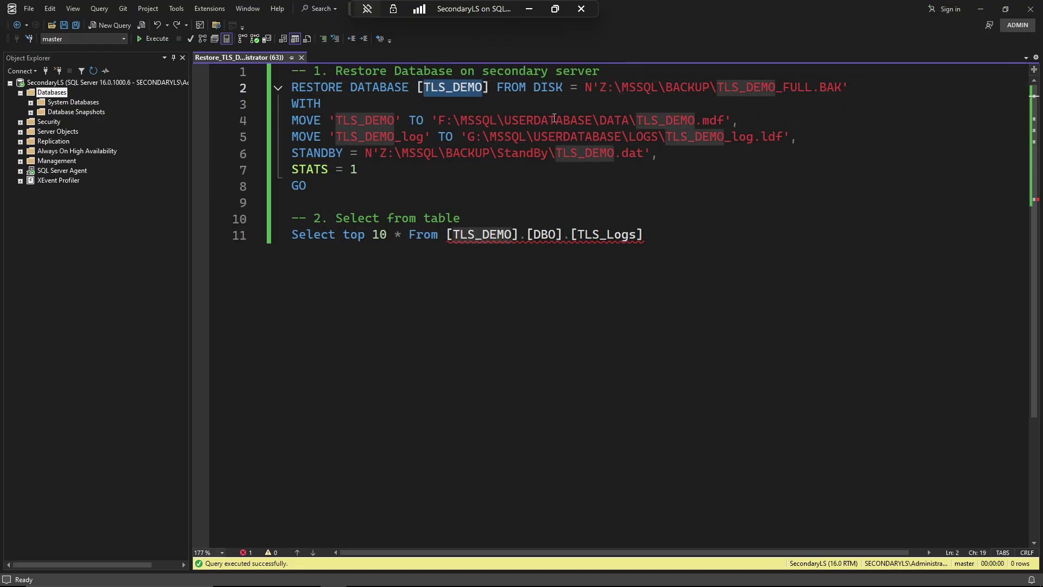
click(652, 120)
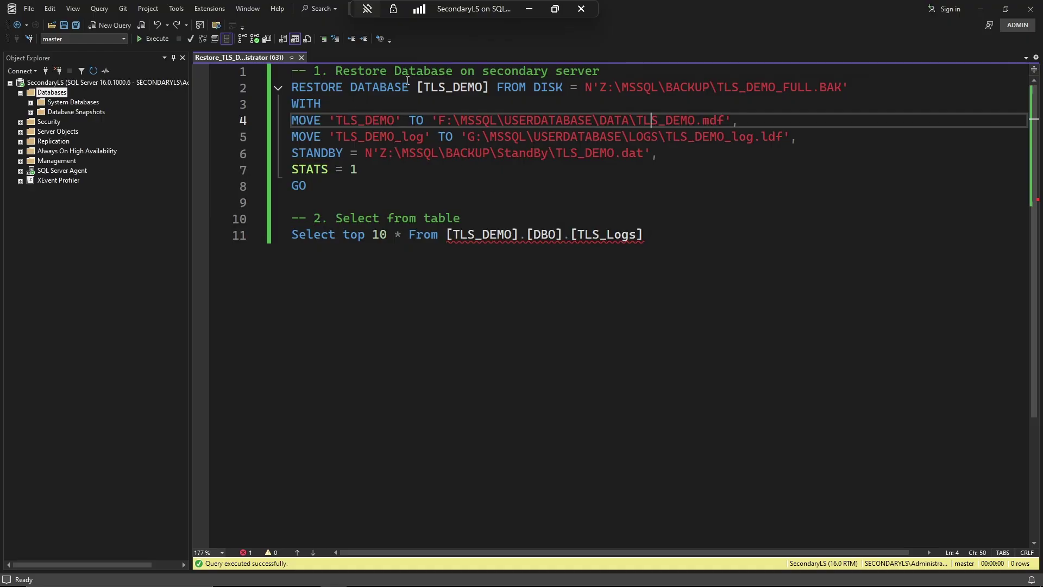
double_click(443, 86)
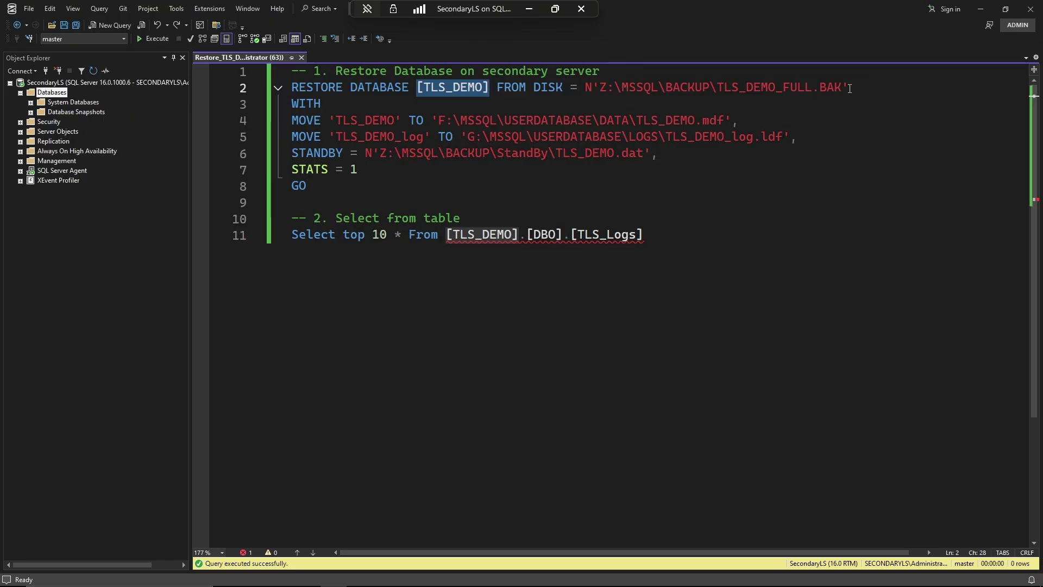
drag(851, 89, 601, 90)
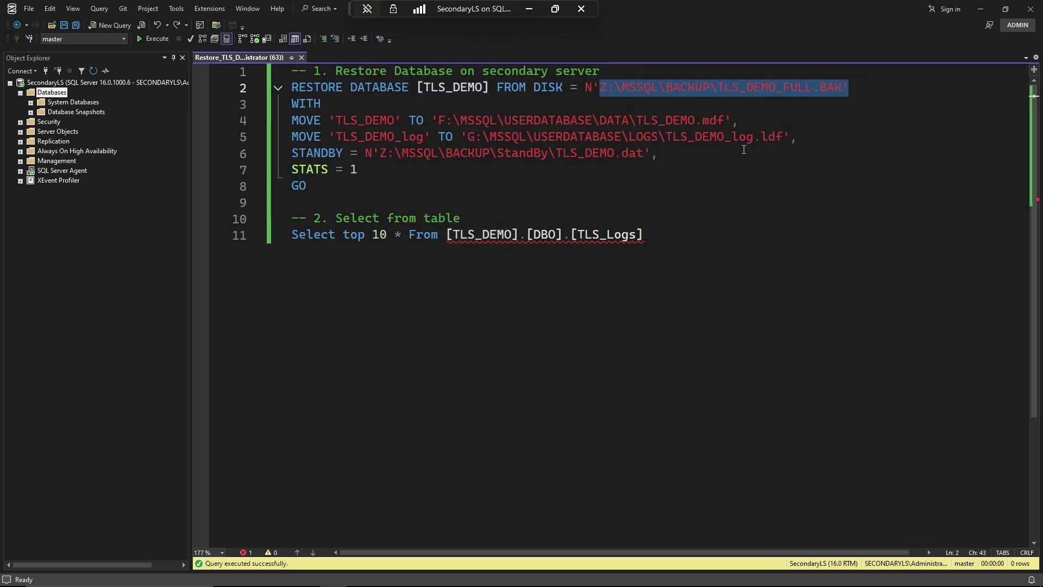
drag(801, 138, 285, 122)
click(350, 125)
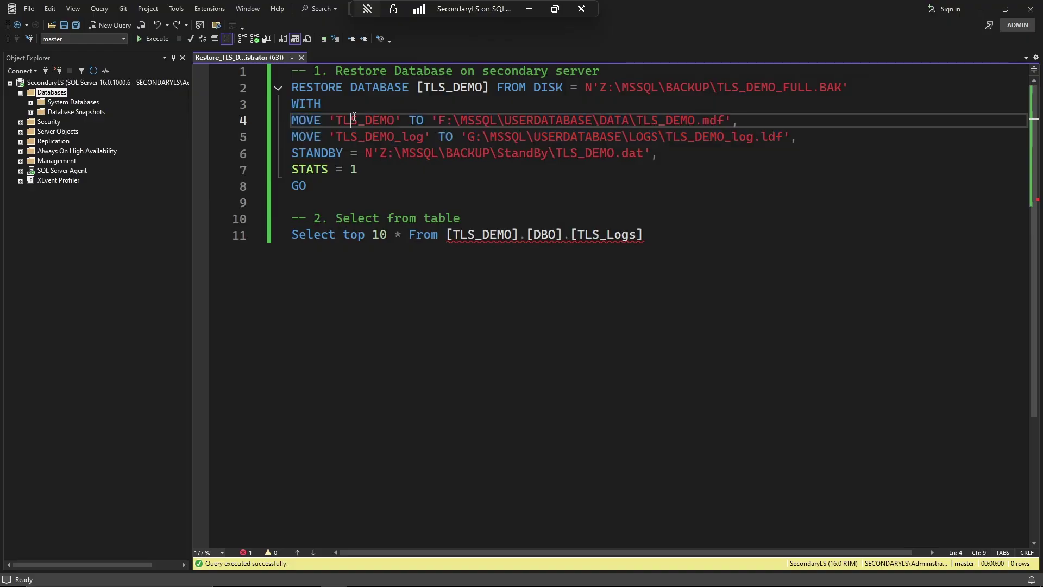
- Examine the restore script's STANDBY option and its undo file path Z:\MSSQL\BACKUP\StandBy\TLS_DEMO.dat
click(460, 155)
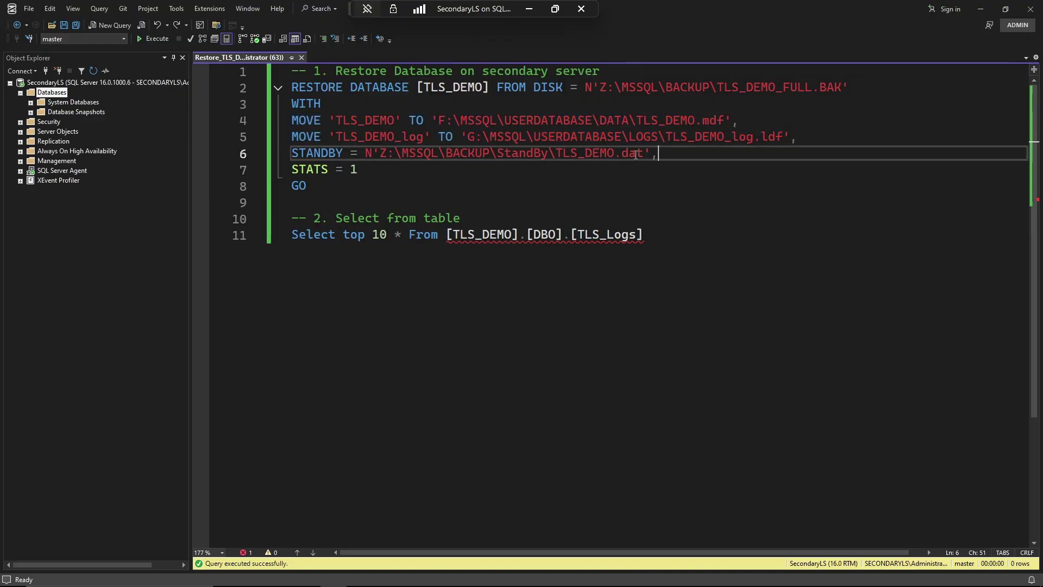
drag(659, 155, 289, 155)
click(324, 155)
double_click(326, 155)
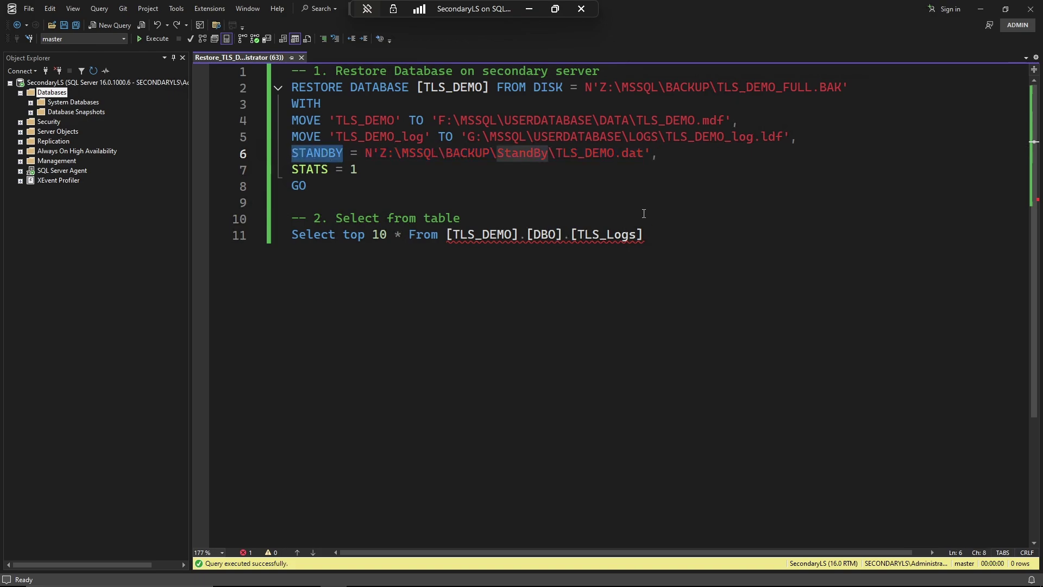
drag(676, 160, 368, 155)
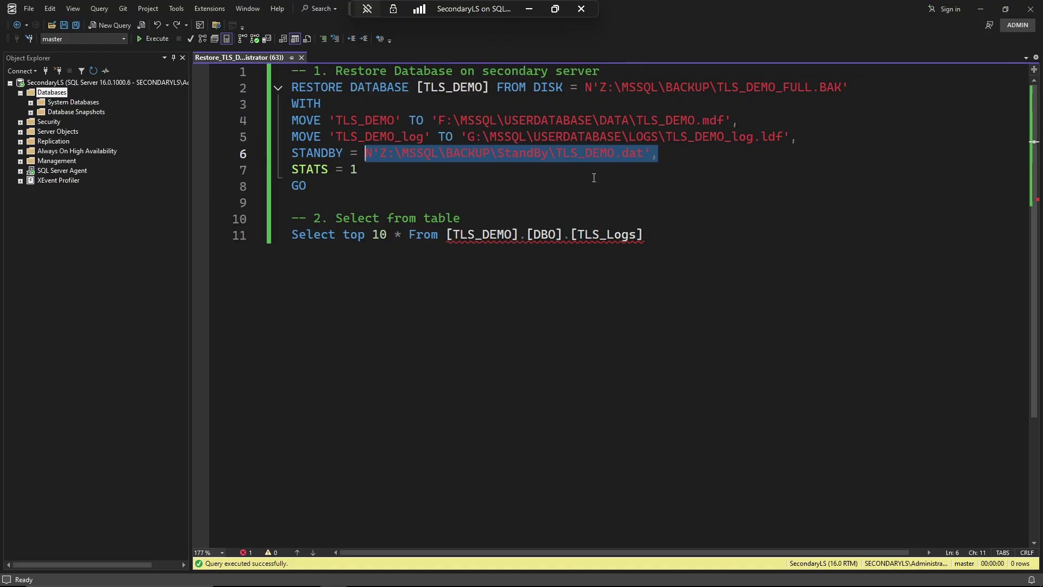
click(615, 154)
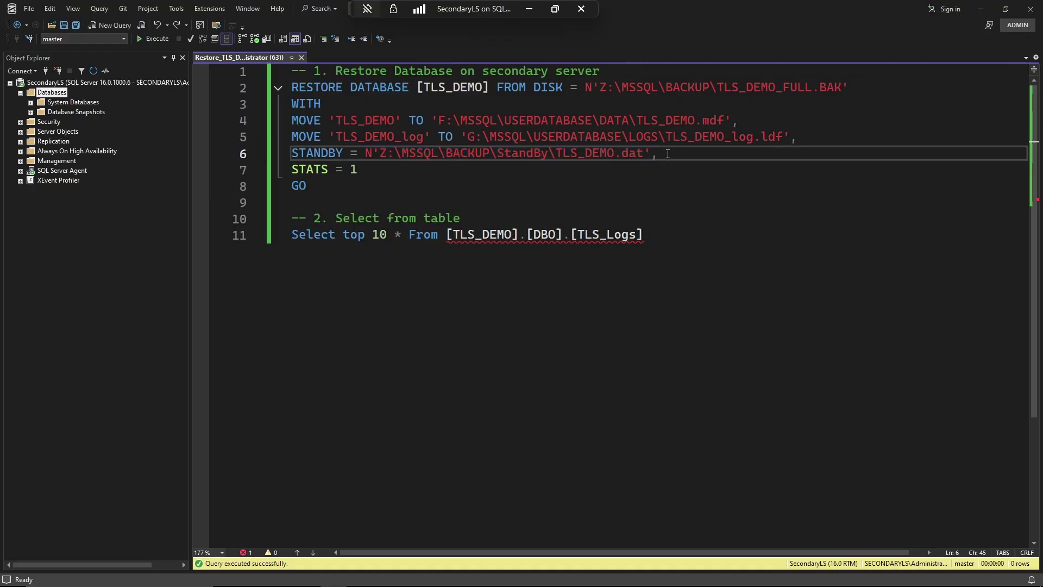
drag(668, 154, 366, 154)
click(402, 153)
drag(658, 154, 559, 153)
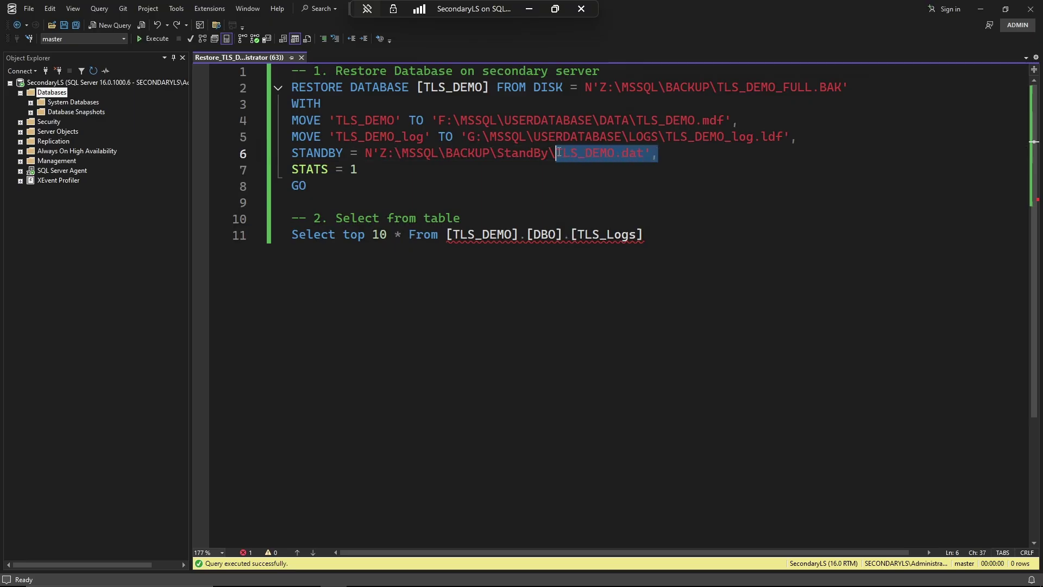
click(605, 153)
drag(659, 154, 562, 149)
click(537, 153)
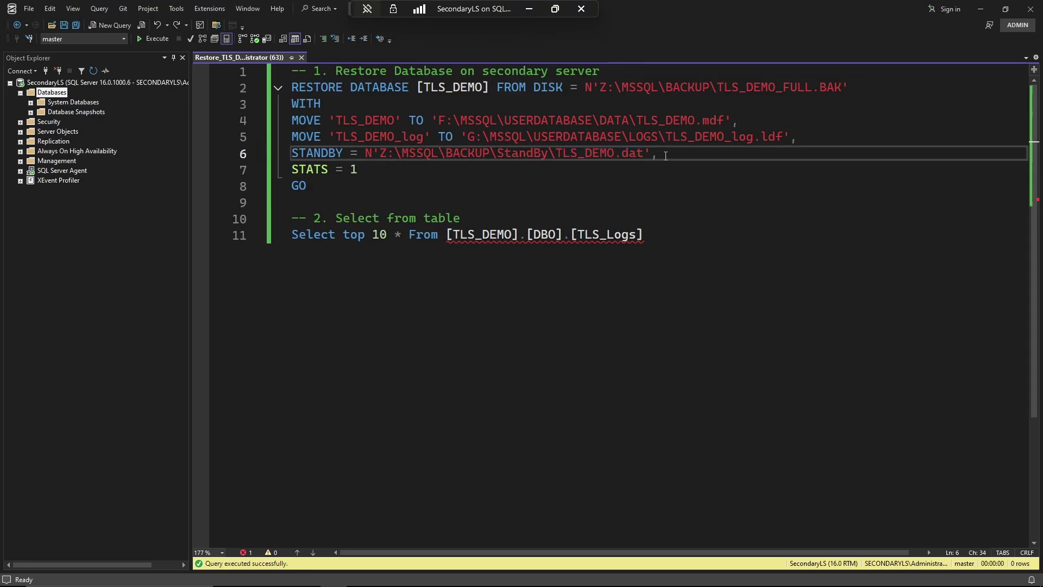
drag(666, 155, 539, 155)
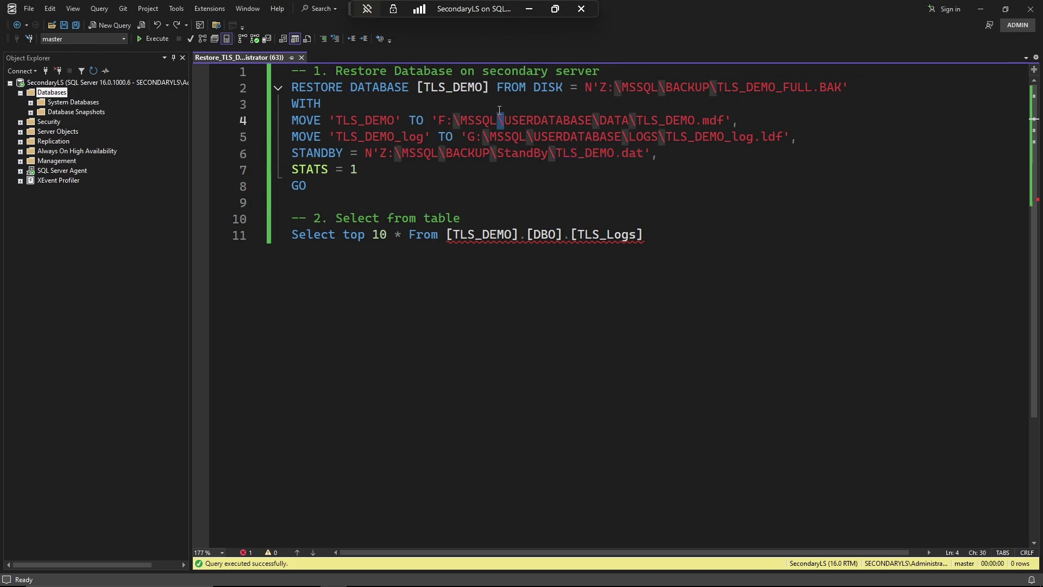
click(405, 106)
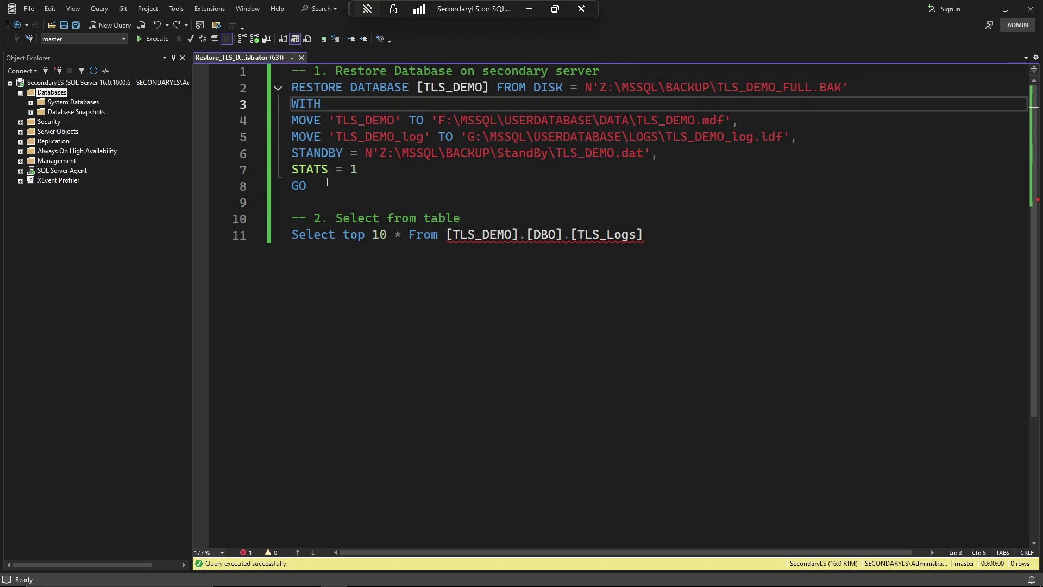
- Run only the script's RESTORE DATABASE statement to restore TLS_DEMO in standby mode, and refresh the secondary server's database list
drag(311, 186, 293, 89)
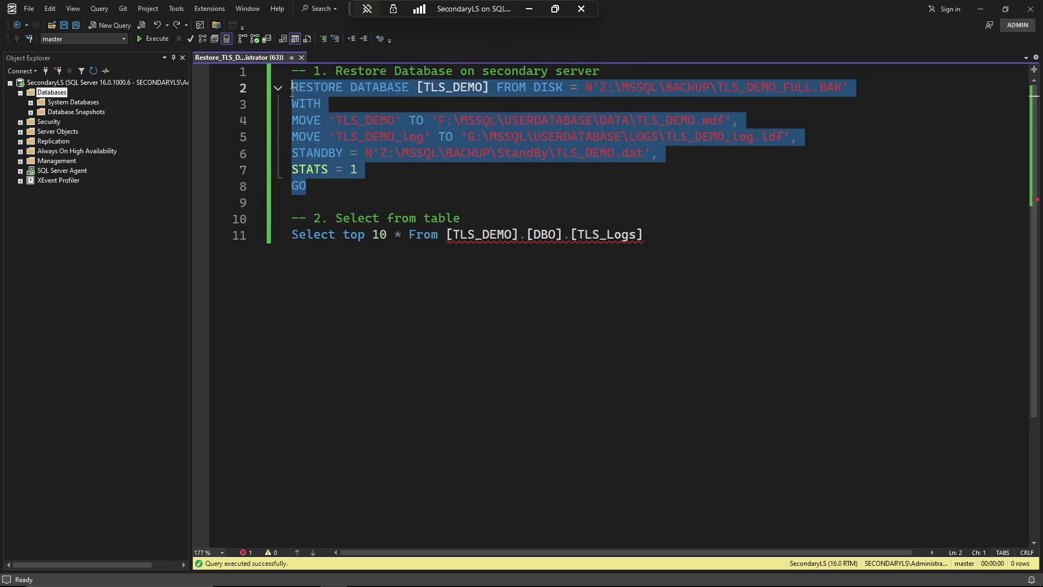
key(F5)
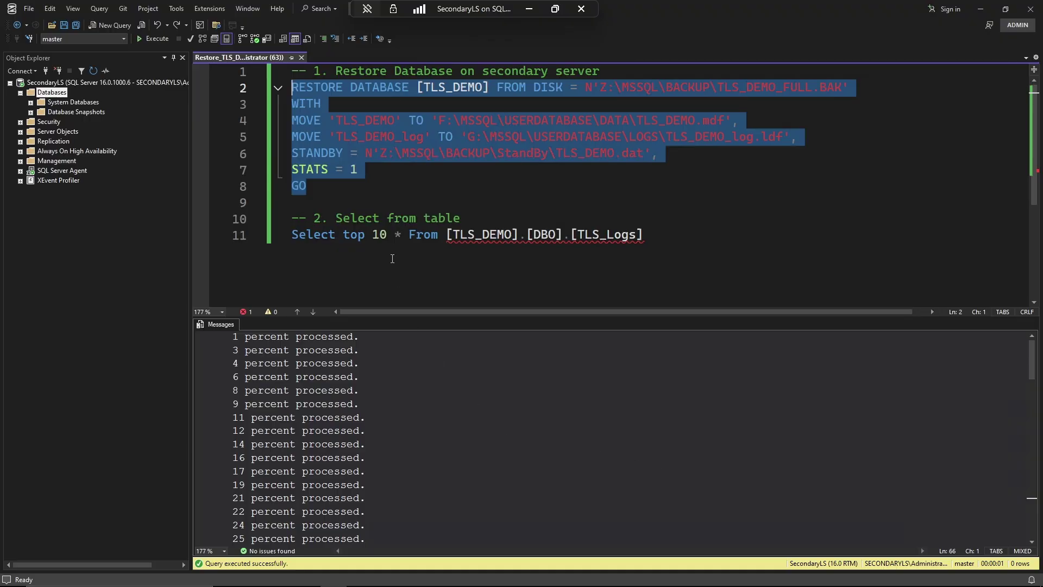
click(395, 234)
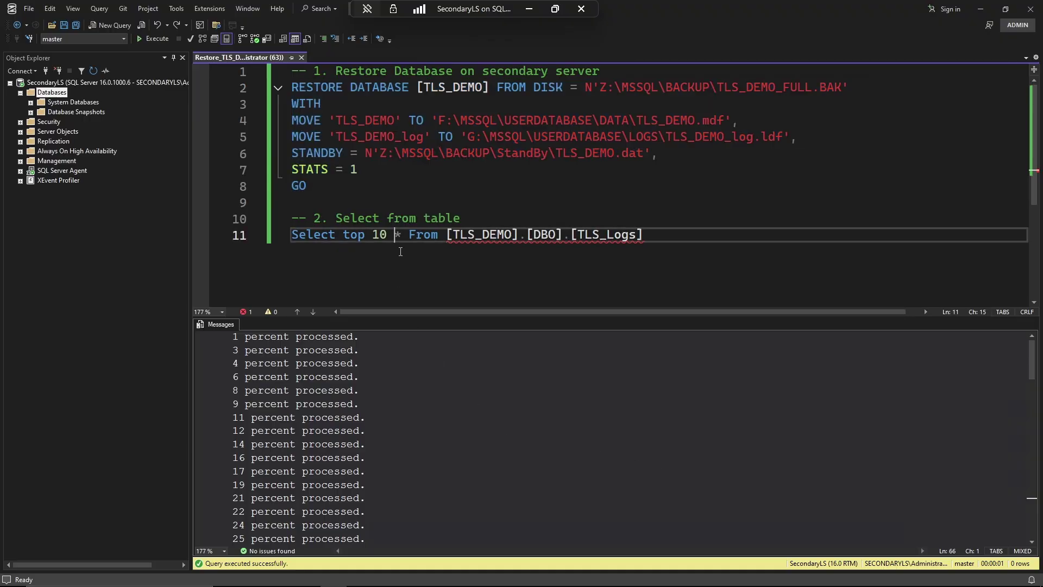
click(94, 71)
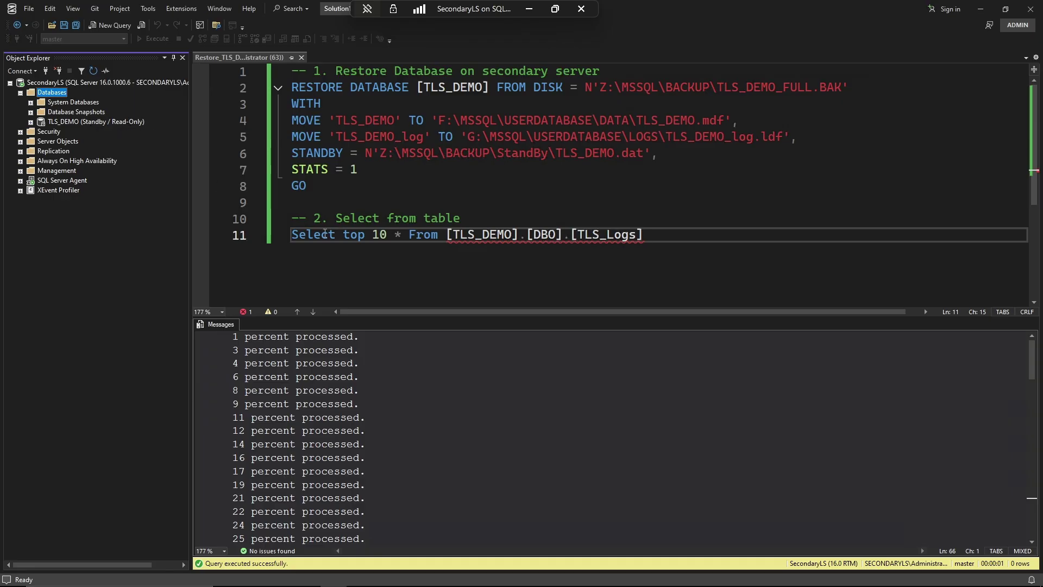
- Query the top 10 rows of [TLS_DEMO].[DBO].[TLS_Logs] on the secondary server and review the returned rows and columns
click(282, 239)
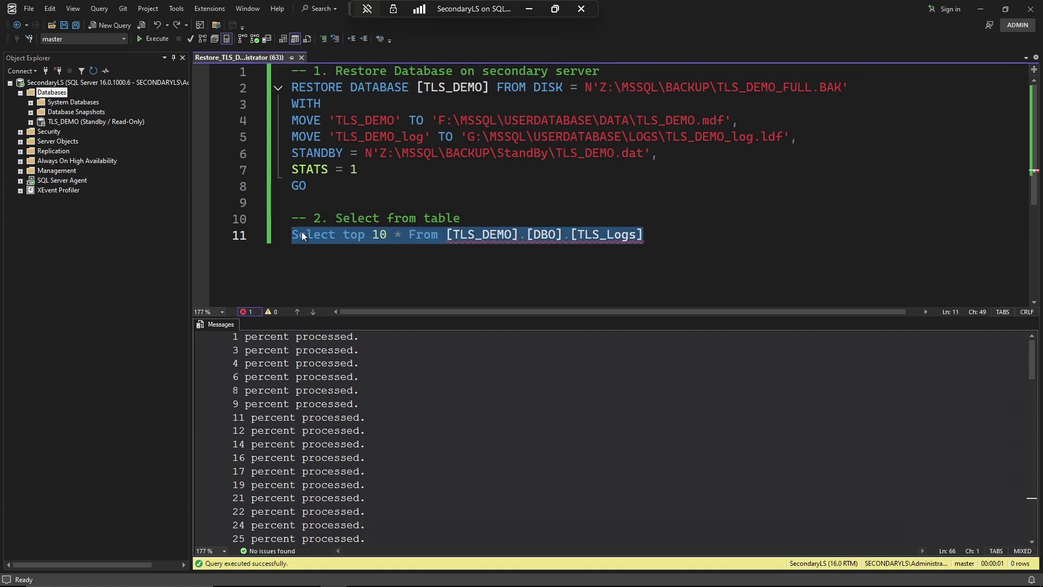
key(F5)
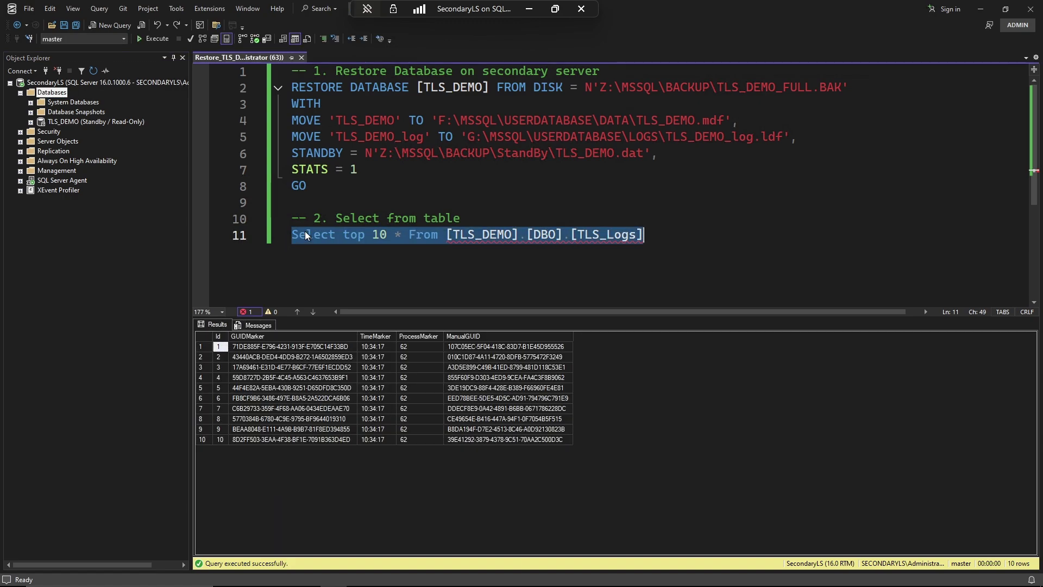
click(506, 411)
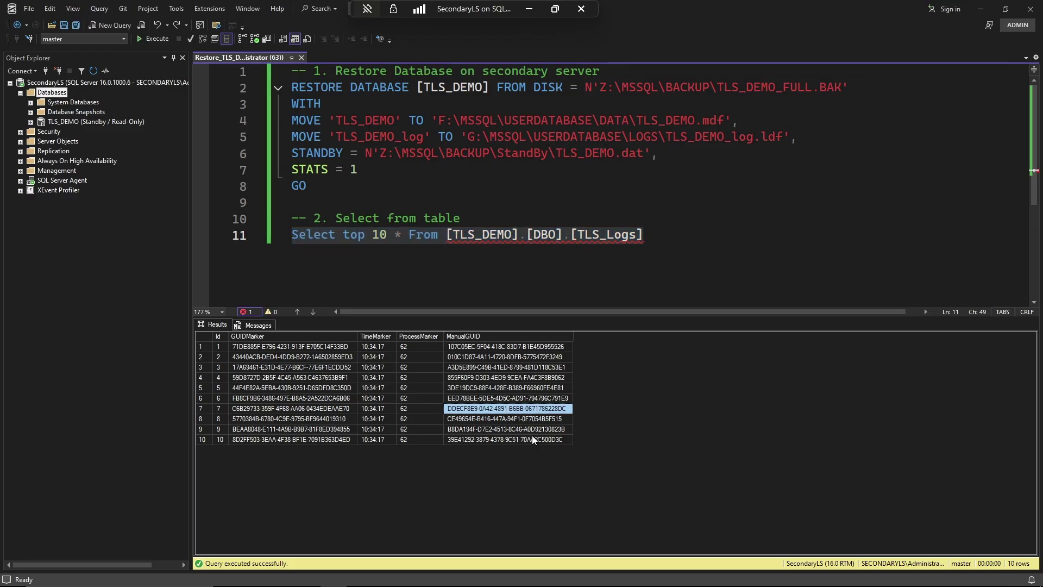
click(532, 438)
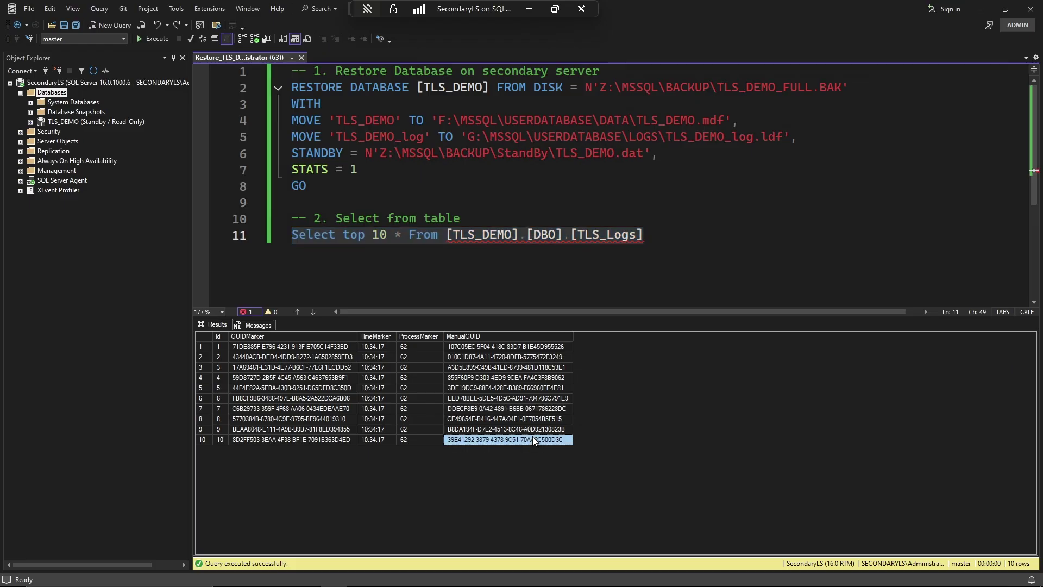
click(203, 337)
click(327, 377)
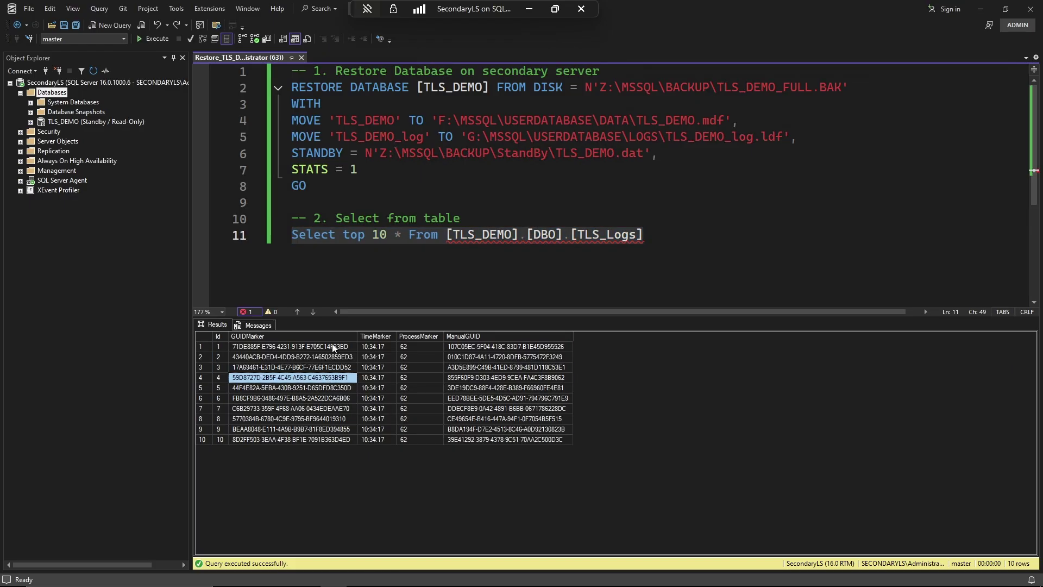
click(335, 337)
click(377, 336)
click(414, 337)
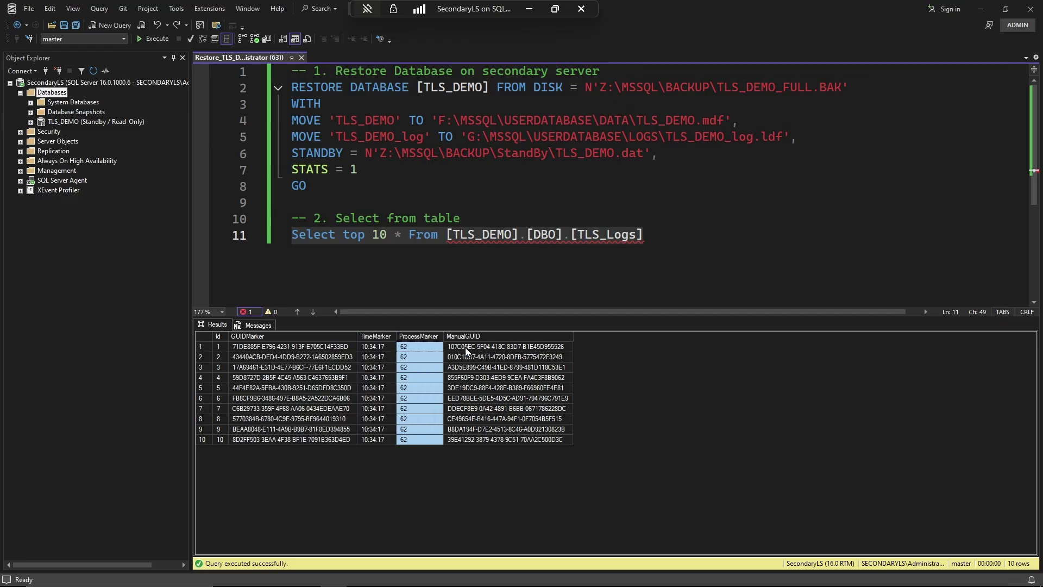
click(482, 337)
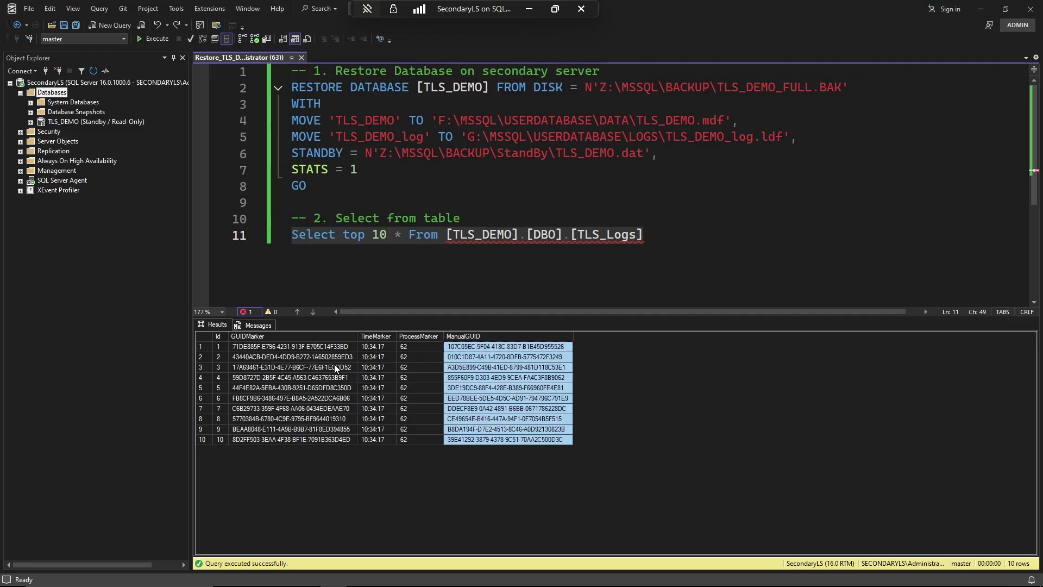
click(207, 337)
click(255, 356)
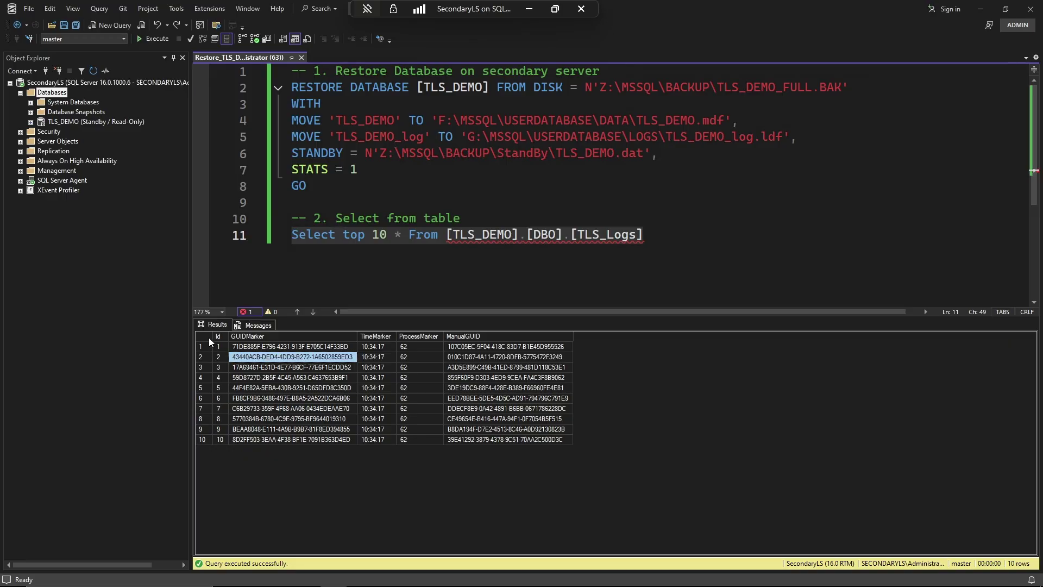
click(208, 337)
click(280, 358)
click(256, 377)
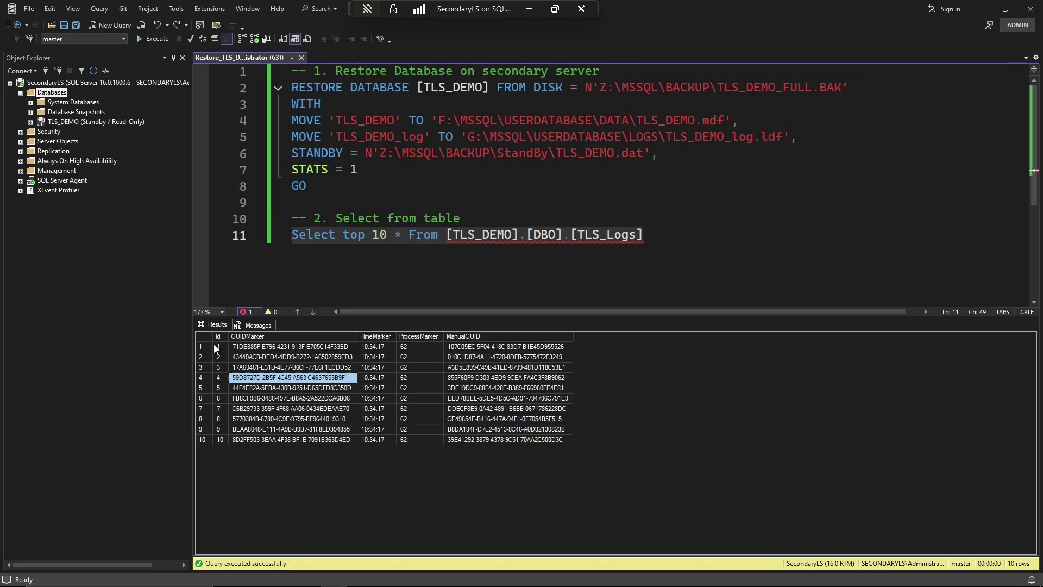
click(204, 338)
click(272, 358)
click(369, 265)
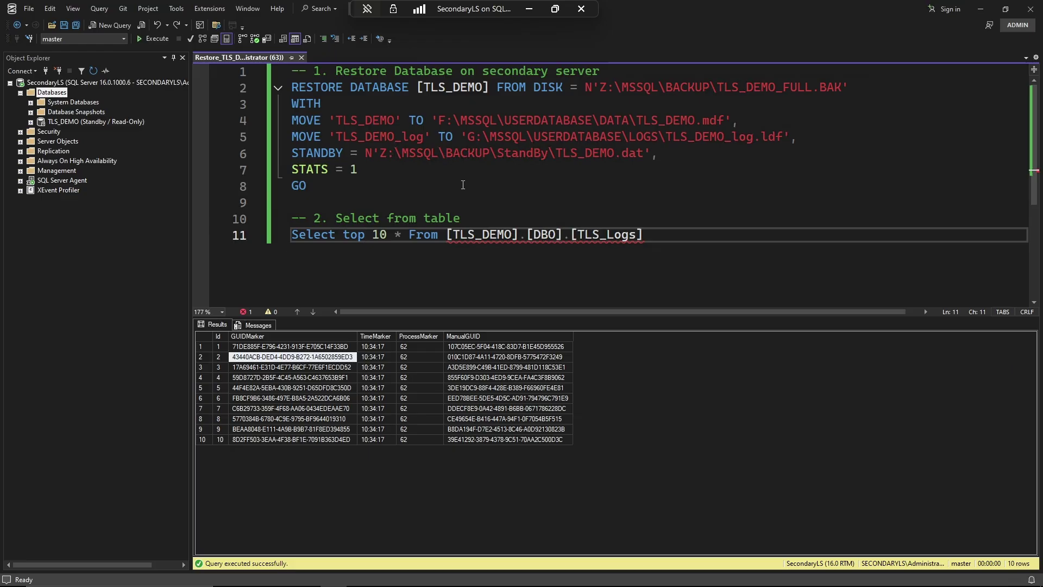
- Switch to File Explorer and inspect the log backup share \\PRIMARYLS\LSFiles$ and the destination share \\SECONDARYLS\LSFilesSecondary$
key(alt+Tab)
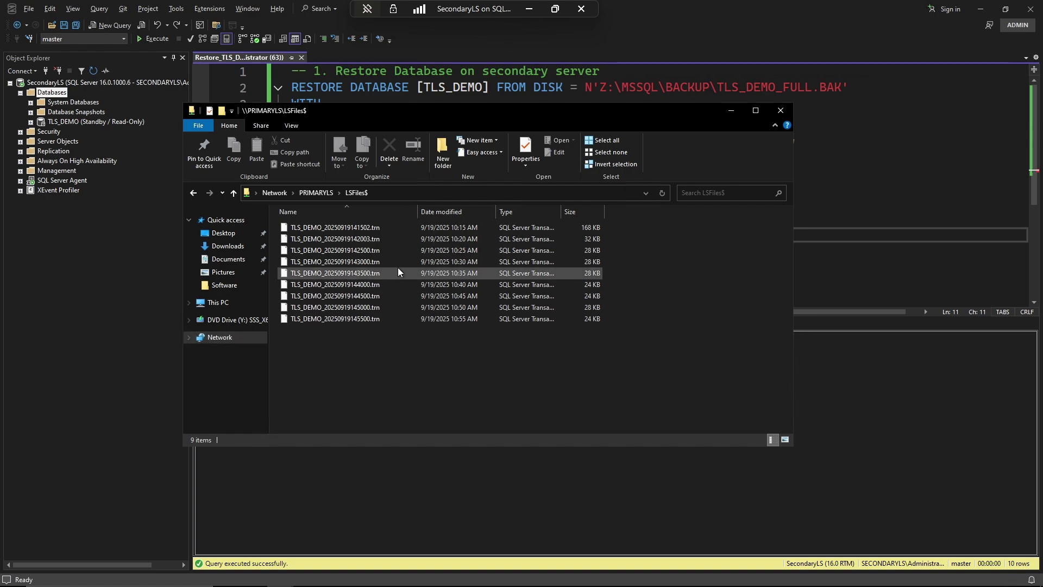
click(393, 194)
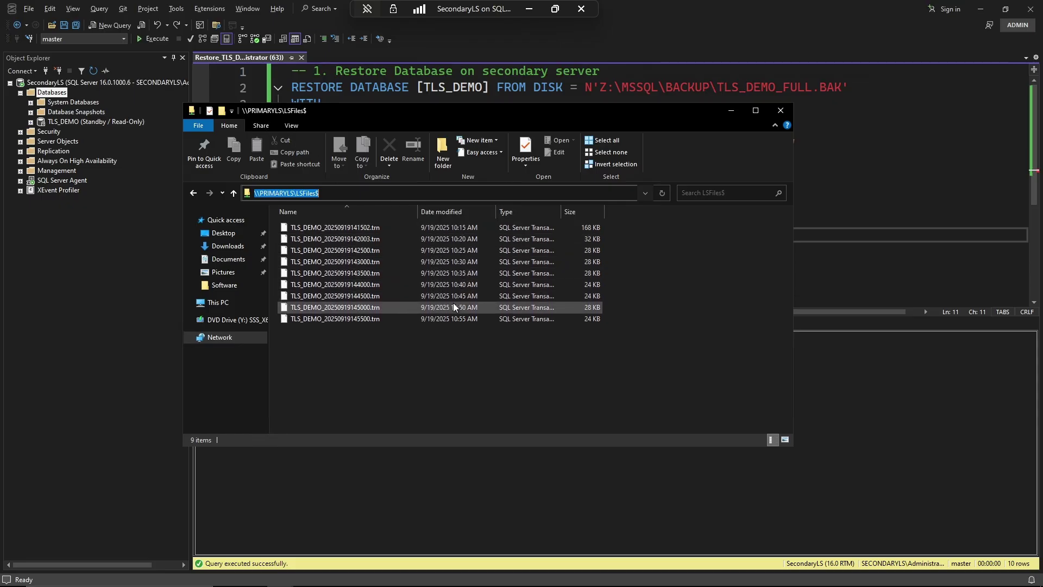
click(450, 369)
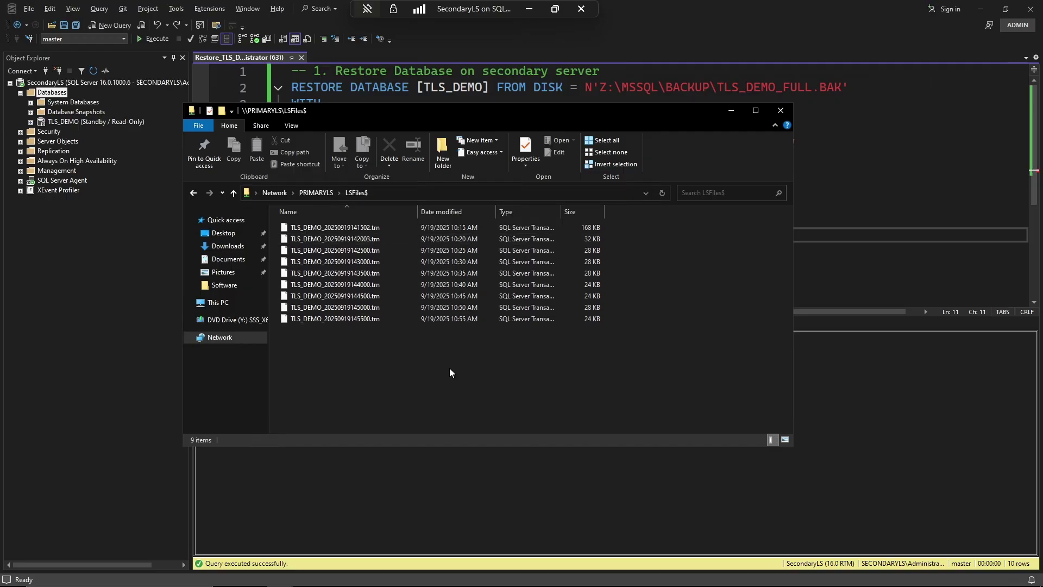
key(alt+Tab)
key(alt+Tab)
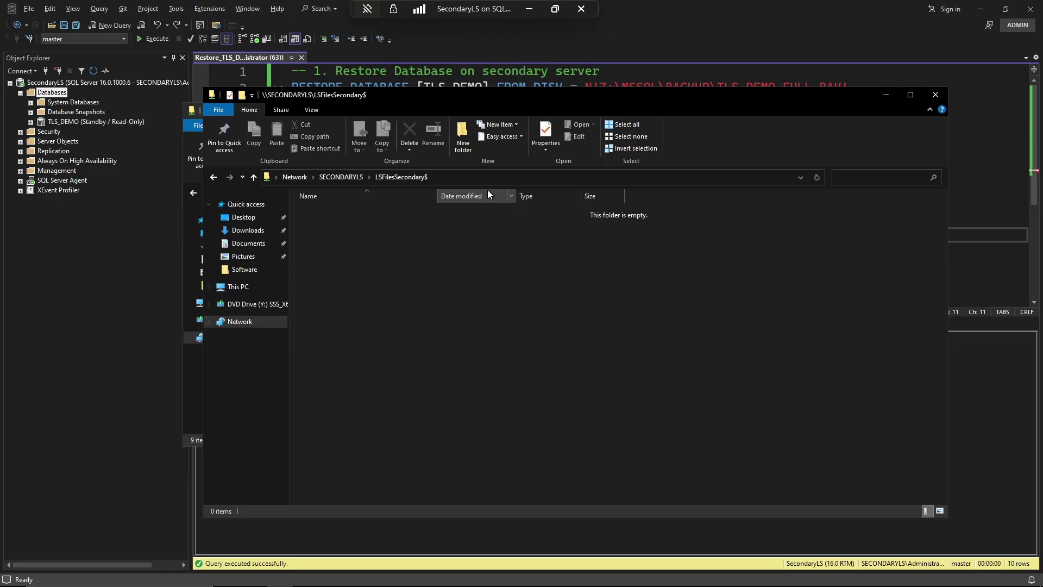
- Copy the destination share's network path \\SECONDARYLS\LSFilesSecondary$ from File Explorer
click(512, 180)
click(480, 249)
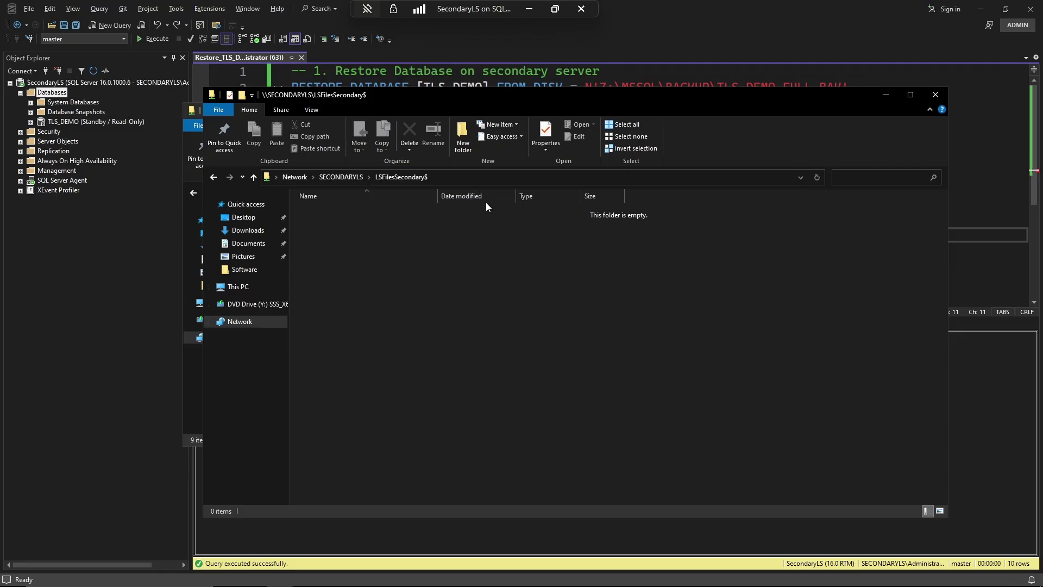
click(510, 179)
click(422, 177)
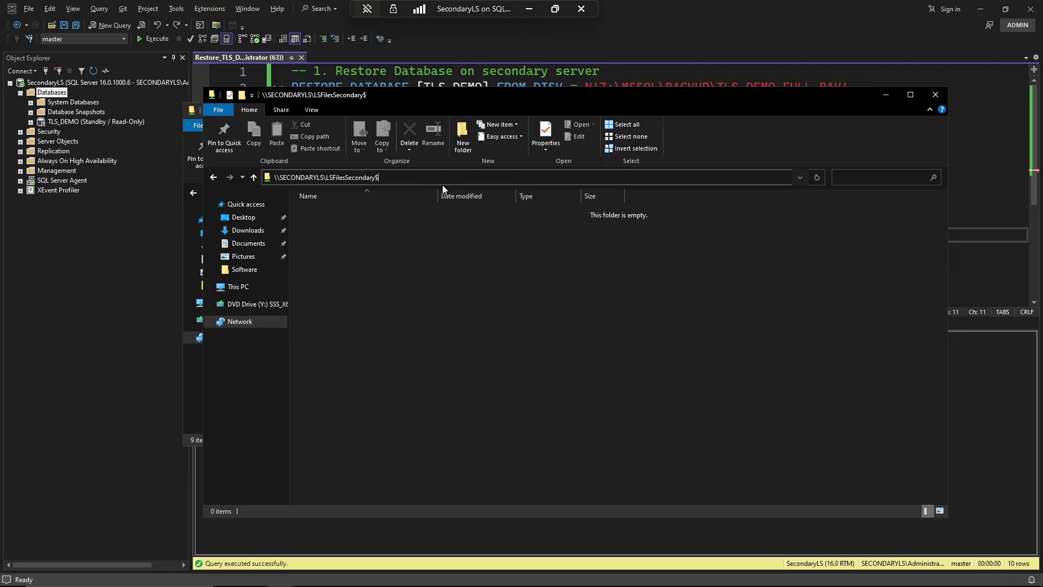
drag(398, 179, 266, 173)
right_click(303, 179)
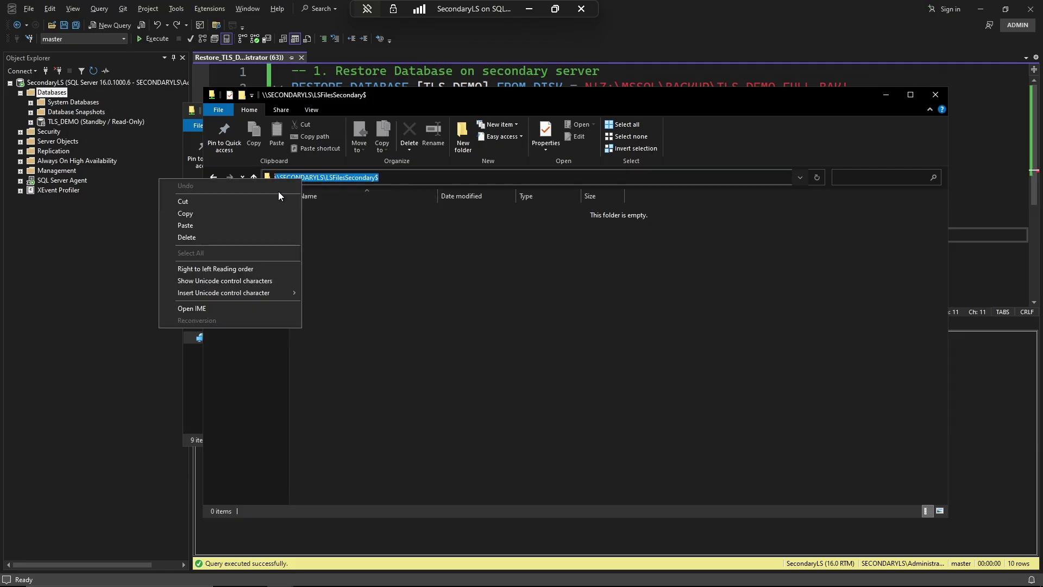
click(246, 213)
click(407, 256)
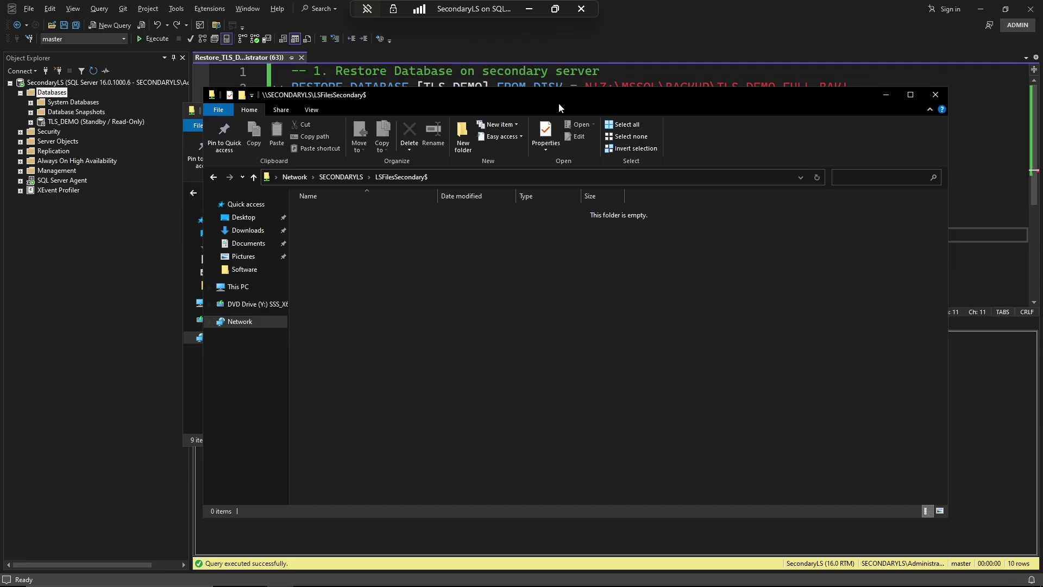
- Rearrange the File Explorer windows to compare the contents of \\PRIMARYLS\LSFiles$ and \\SECONDARYLS\LSFilesSecondary$
drag(563, 96, 643, 217)
click(386, 108)
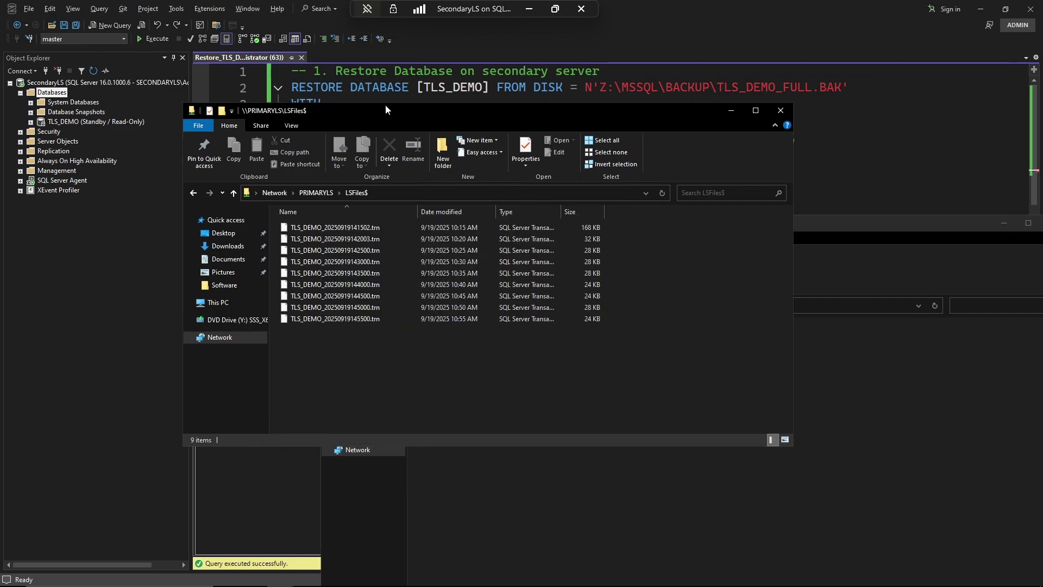
drag(386, 109, 216, 41)
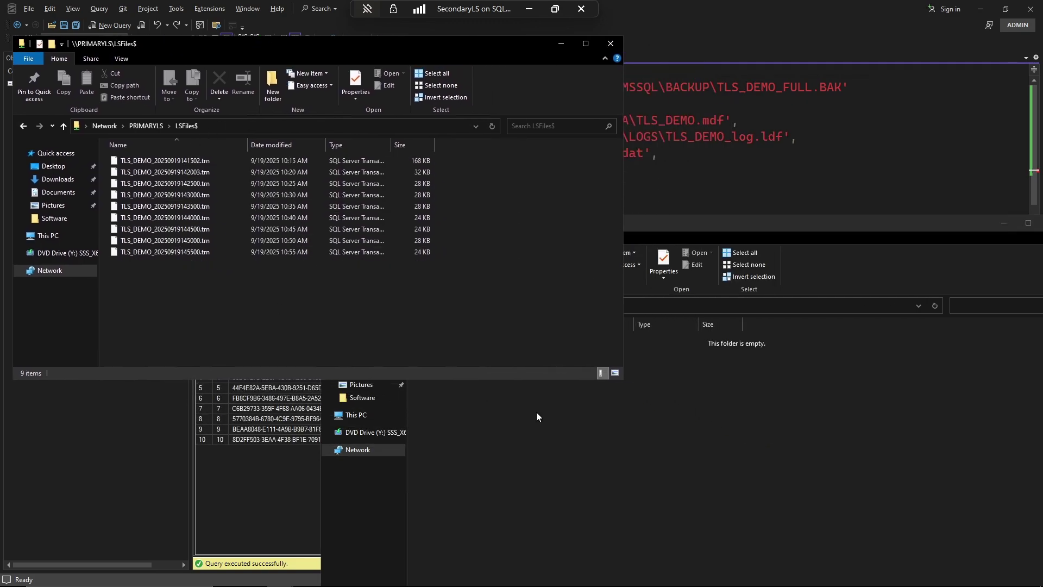
click(667, 409)
drag(601, 222, 547, 77)
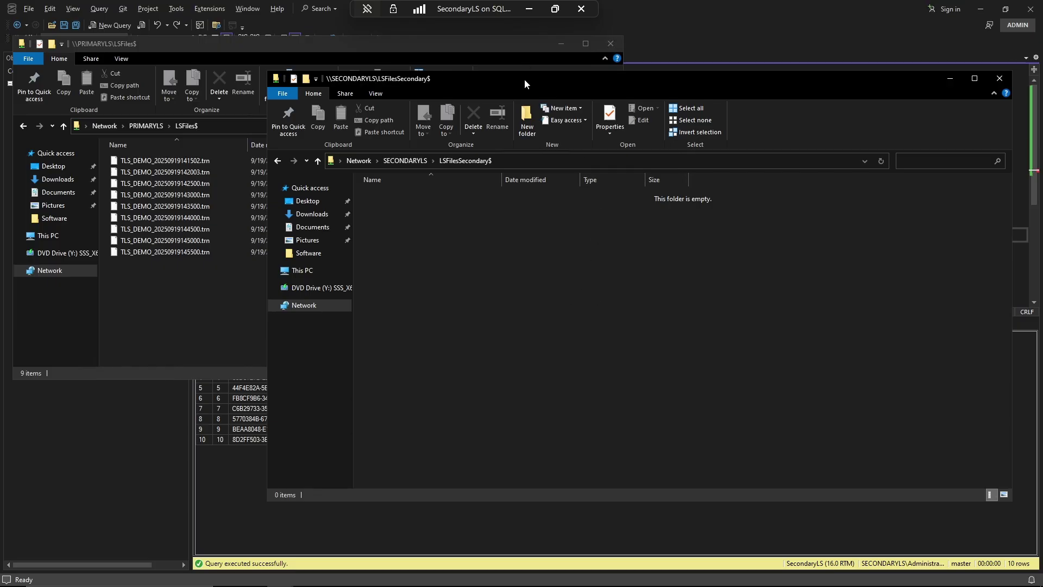
drag(525, 80, 510, 60)
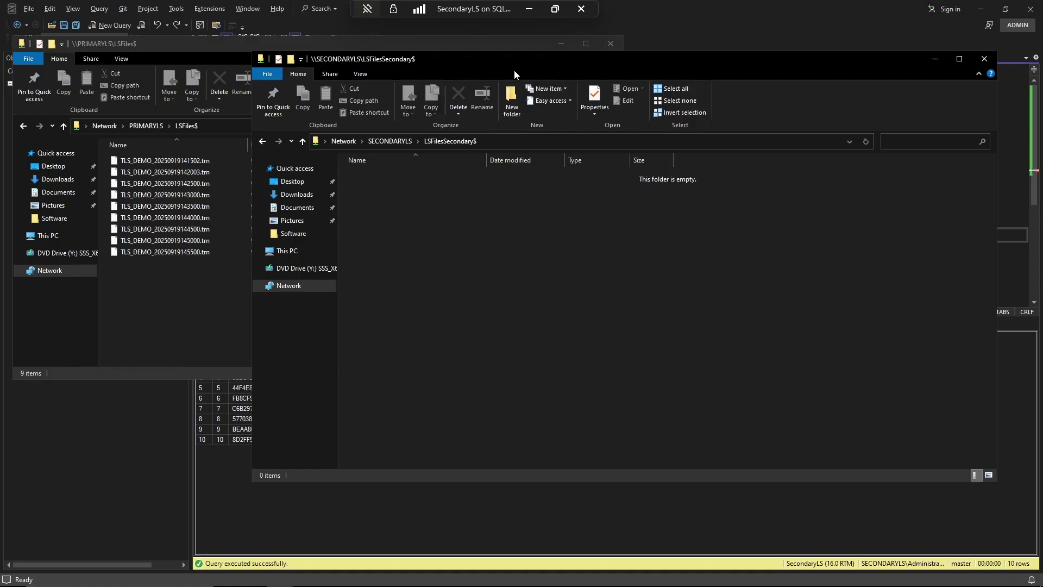
drag(516, 61, 526, 132)
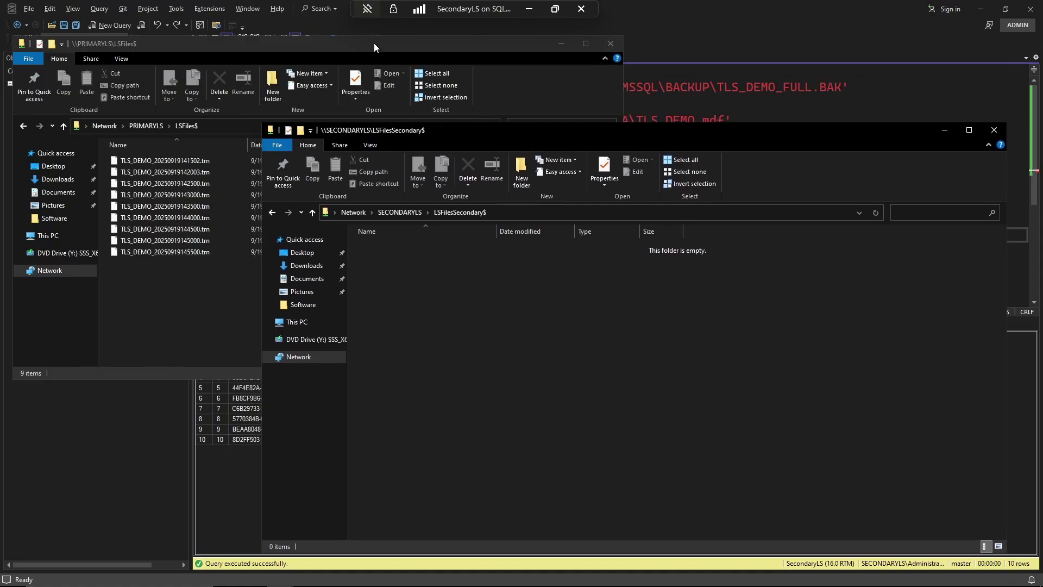
drag(374, 43, 396, 132)
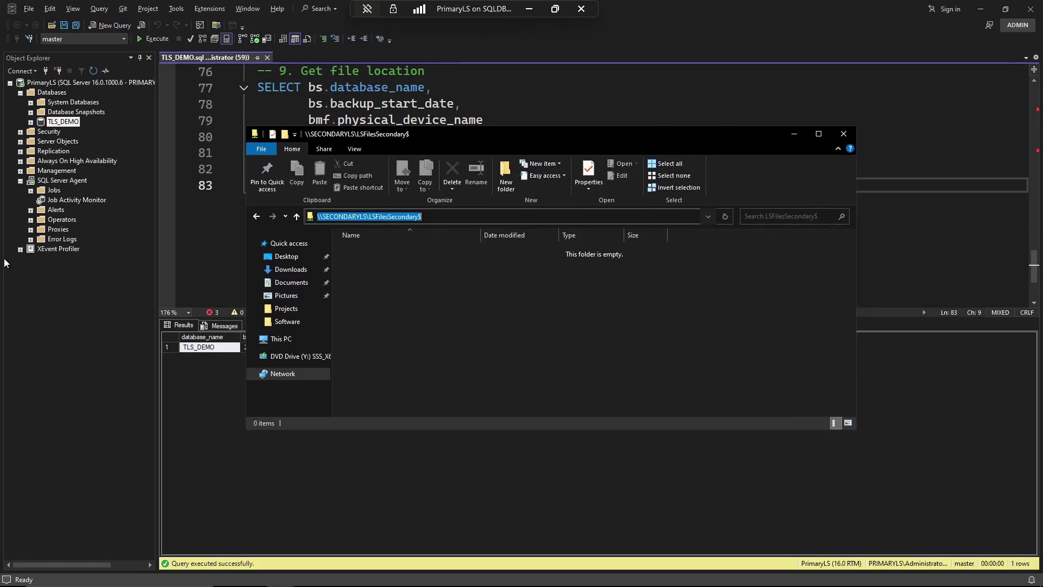
- Switch to Management Studio on the primary server and open the Transaction Log Shipping properties of TLS_DEMO in an enlarged window
click(1017, 369)
click(481, 184)
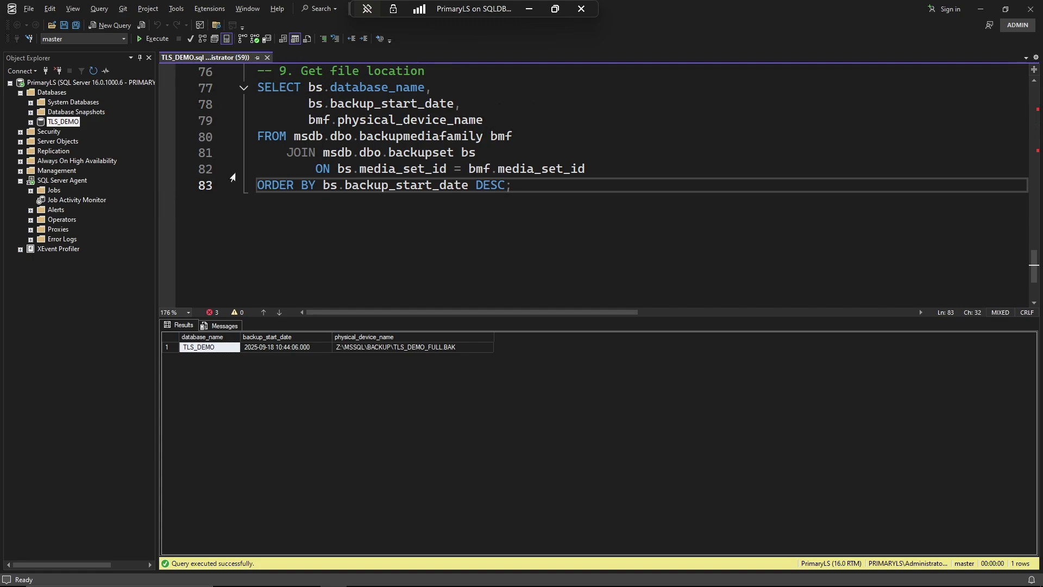
right_click(74, 122)
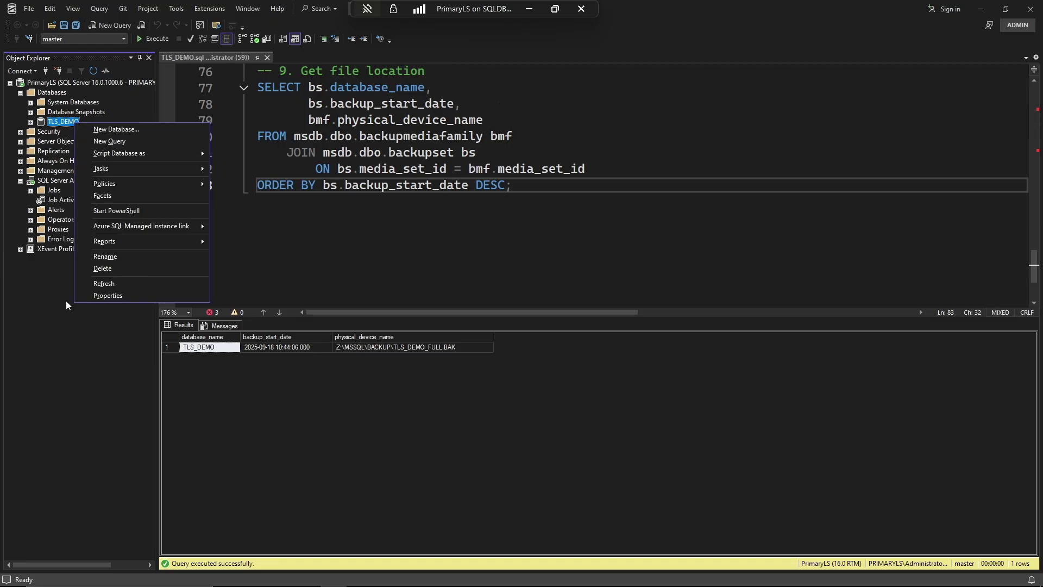
click(106, 296)
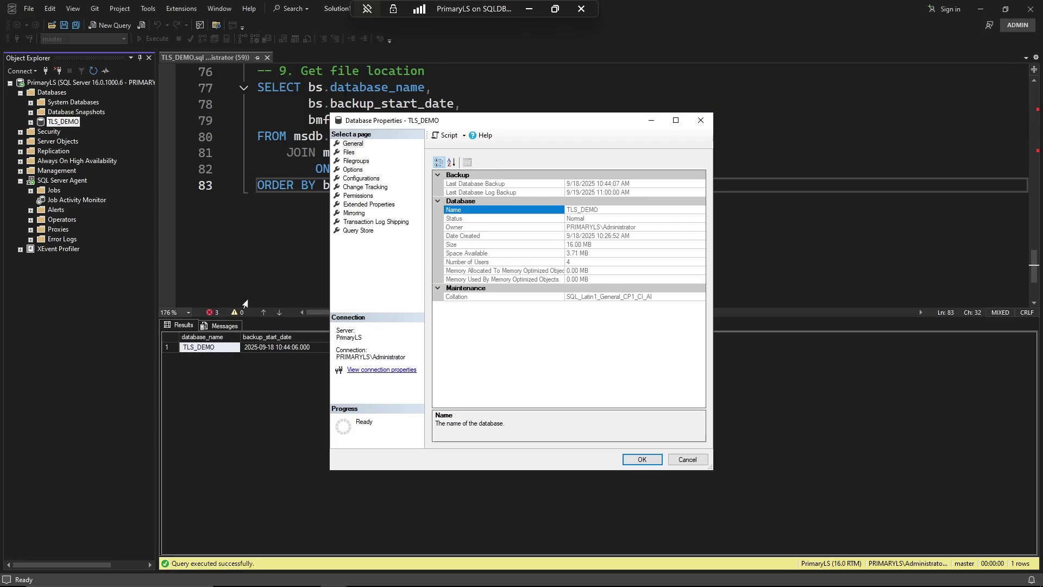
drag(370, 120, 197, 71)
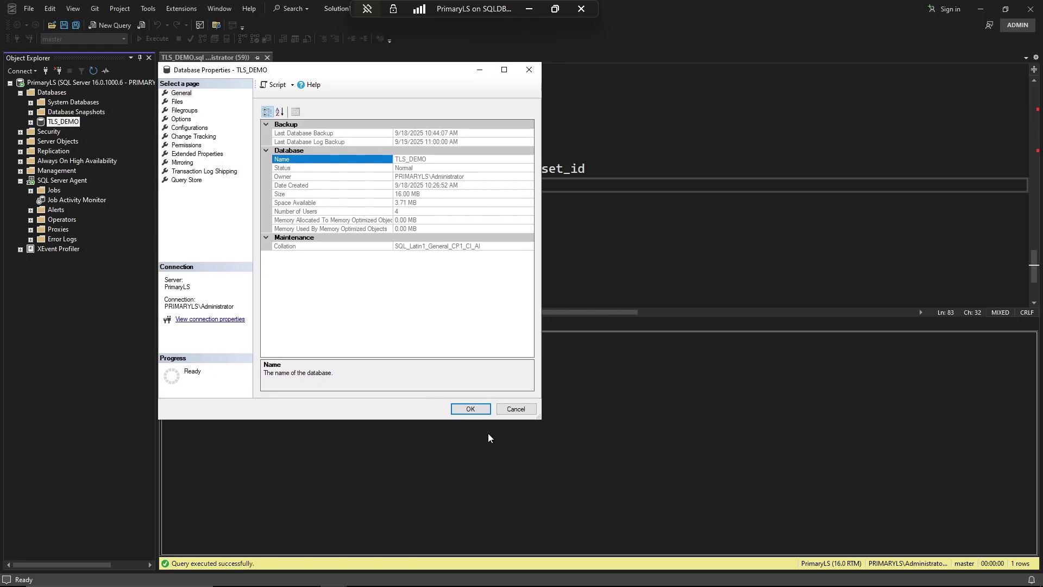
drag(539, 418, 753, 423)
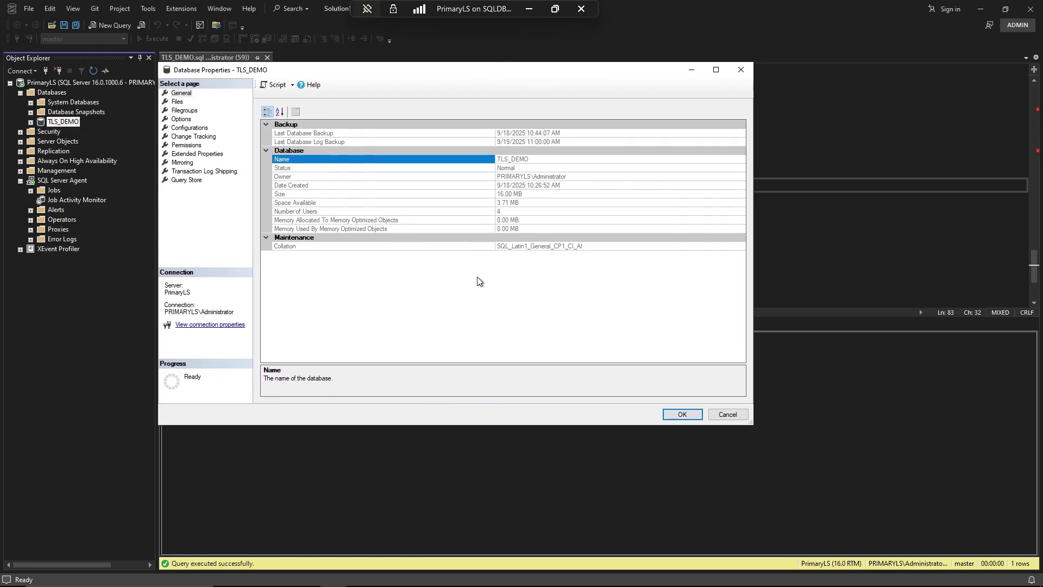
click(222, 173)
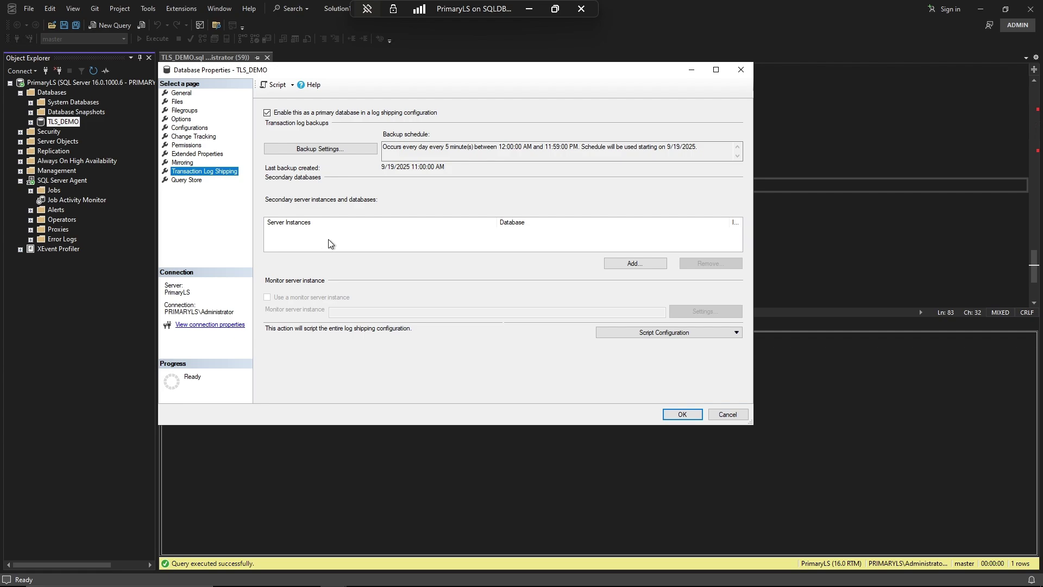
- Add a secondary database to the log shipping configuration and connect to SECONDARYLS with SQL Server Authentication
click(612, 263)
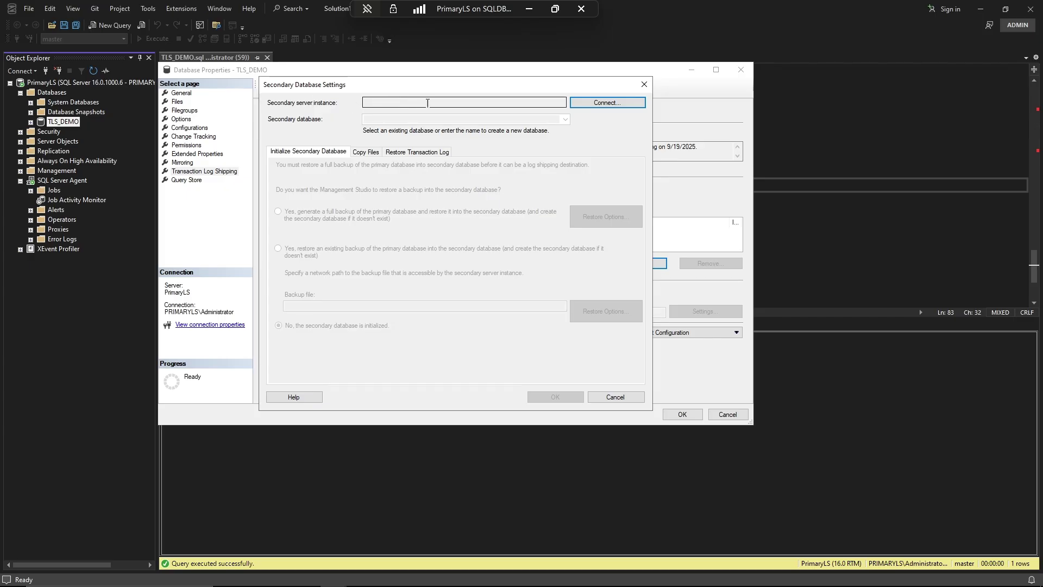
click(591, 109)
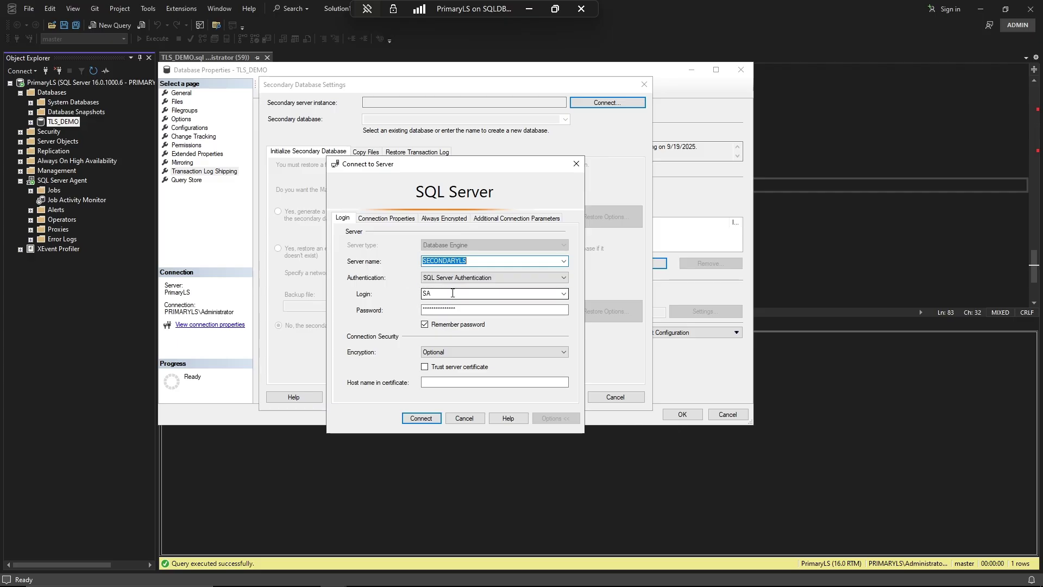
click(421, 418)
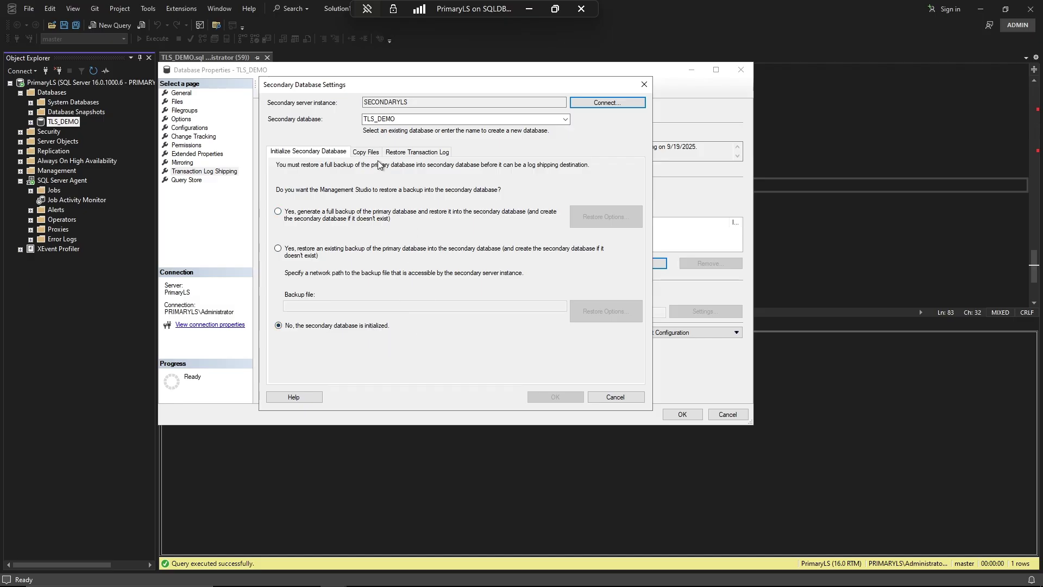
- Set the destination folder for copied files to \\SECONDARYLS\LSFilesSecondary$, keeping deletion of copied files after 72 hours
click(373, 153)
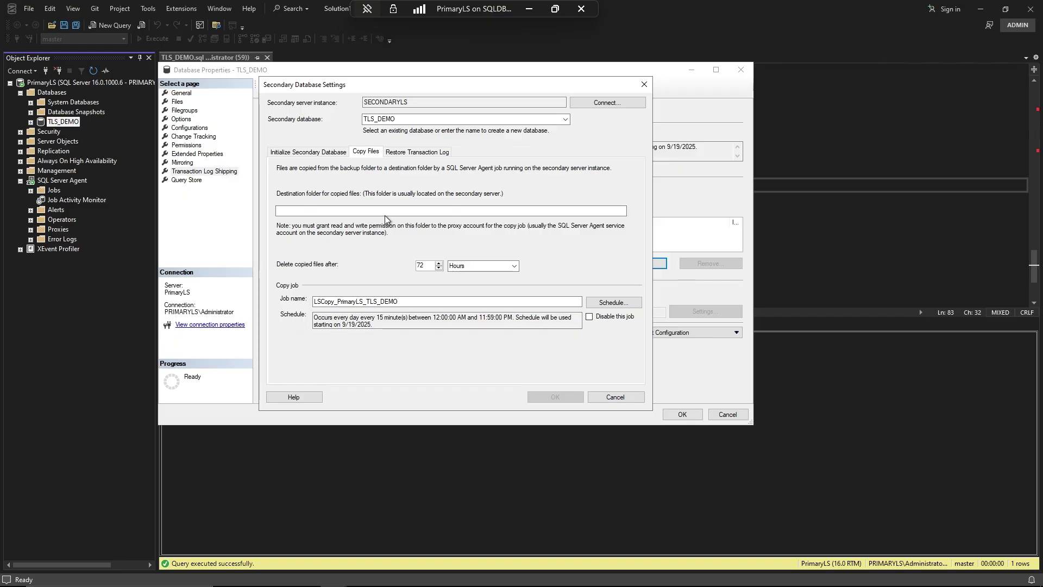
right_click(366, 210)
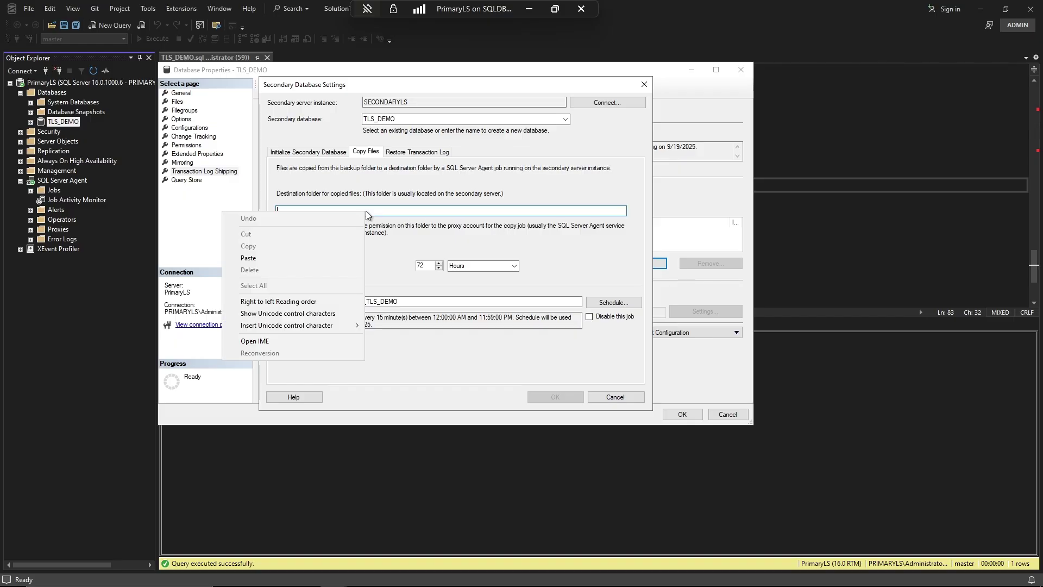
click(298, 256)
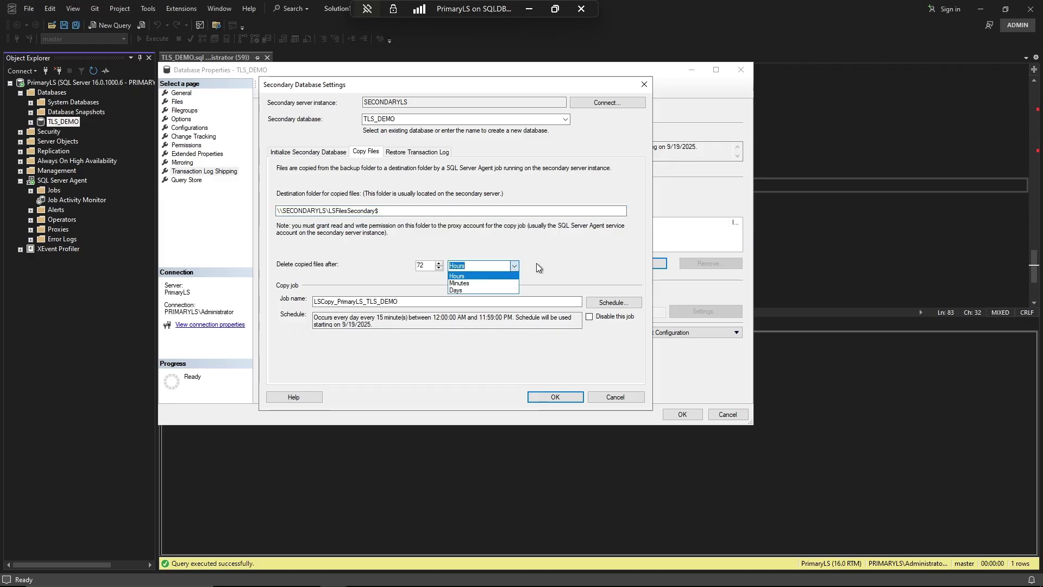
click(555, 259)
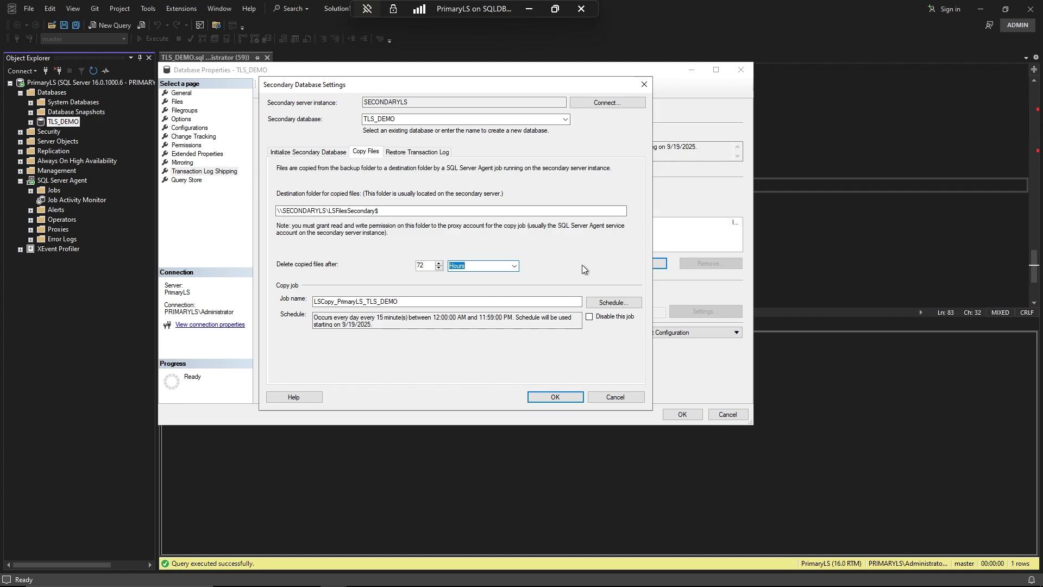
- Schedule the copy job LSCopy_PrimaryLS_TLS_DEMO to run every 5 minutes
click(612, 303)
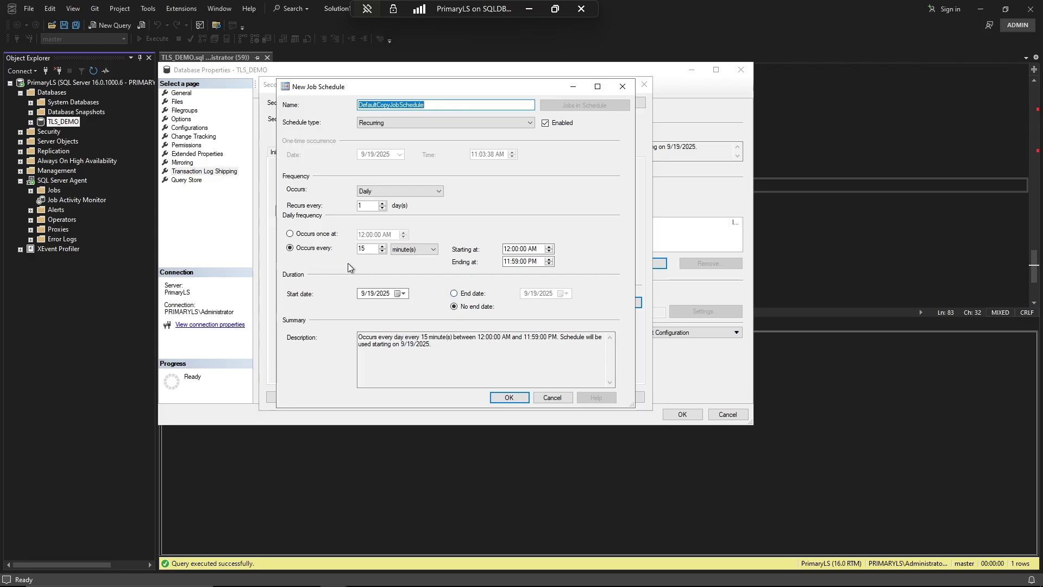
double_click(370, 250)
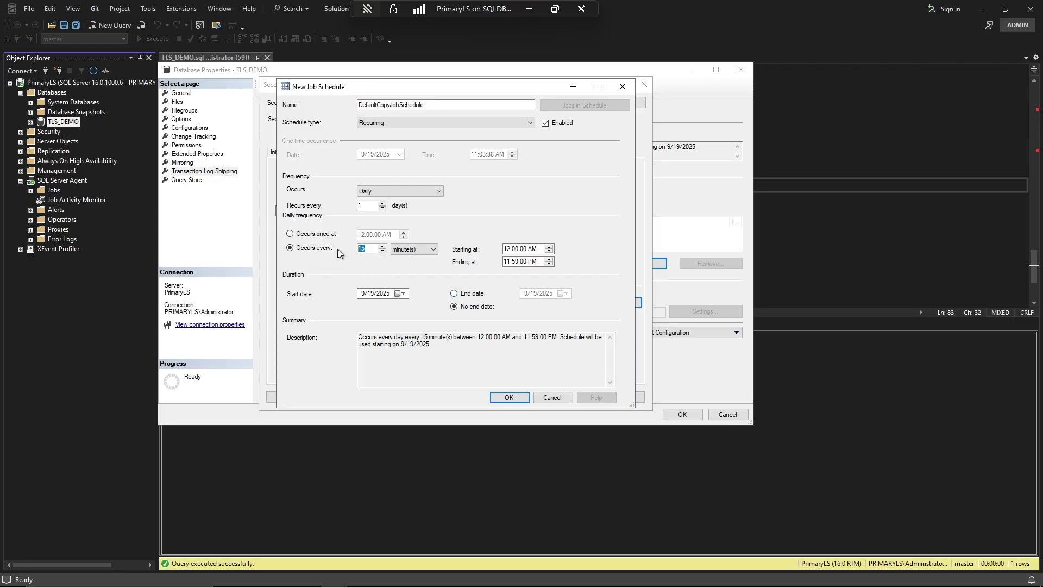
text(5)
click(508, 398)
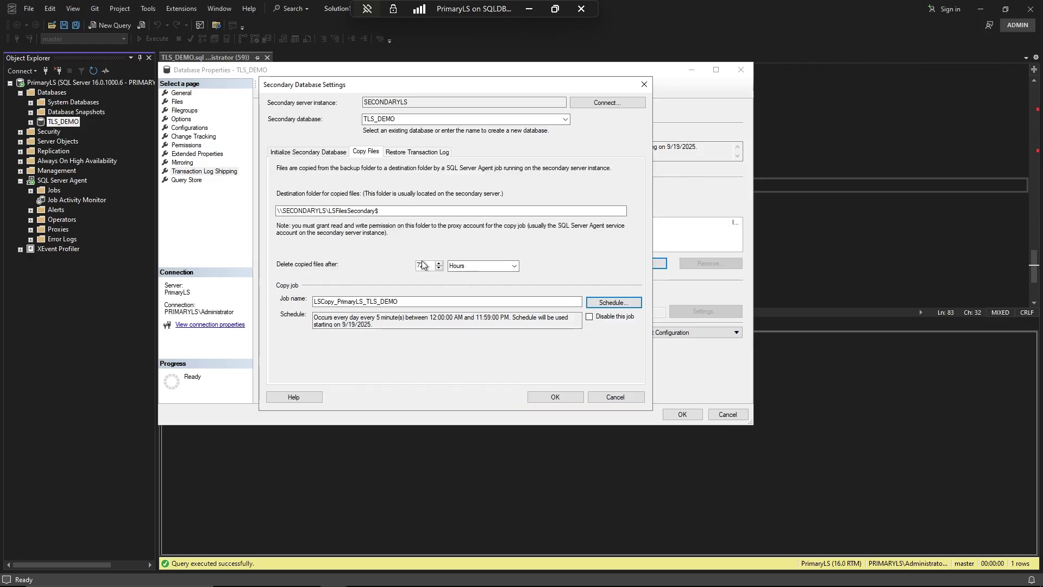
- Set the transaction log restore to standby mode and disconnect users in the database when restoring backups
click(410, 155)
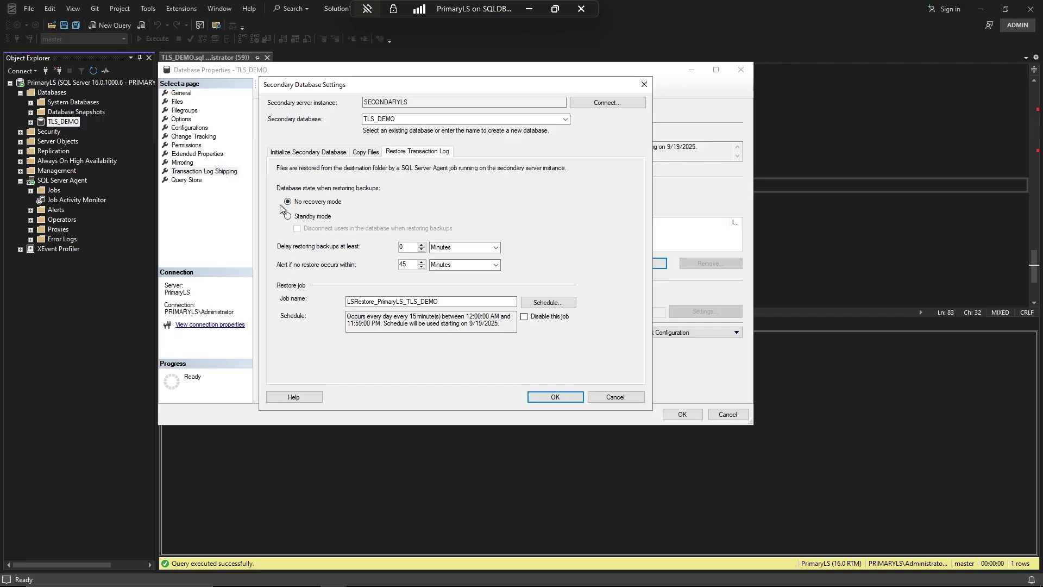
click(288, 217)
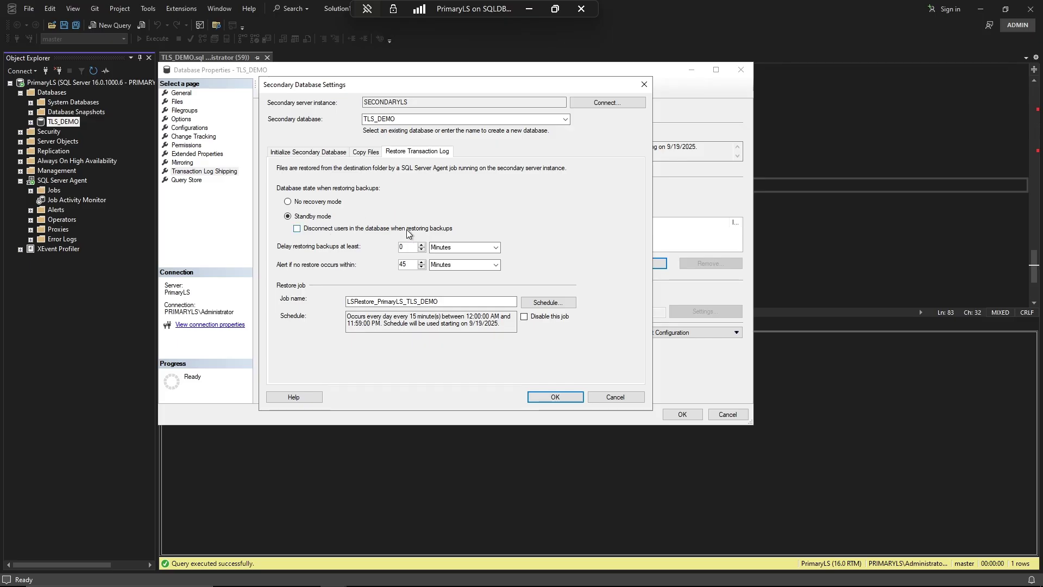
click(299, 229)
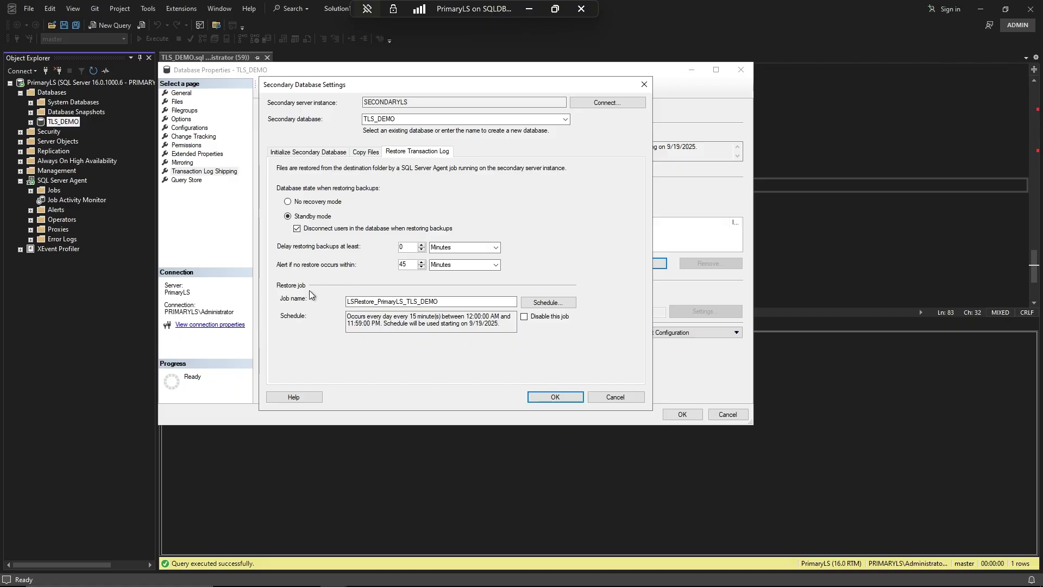
- Recheck the copy job settings, schedule the restore job LSRestore_PrimaryLS_TLS_DEMO every 5 minutes, and accept the secondary database settings
click(366, 152)
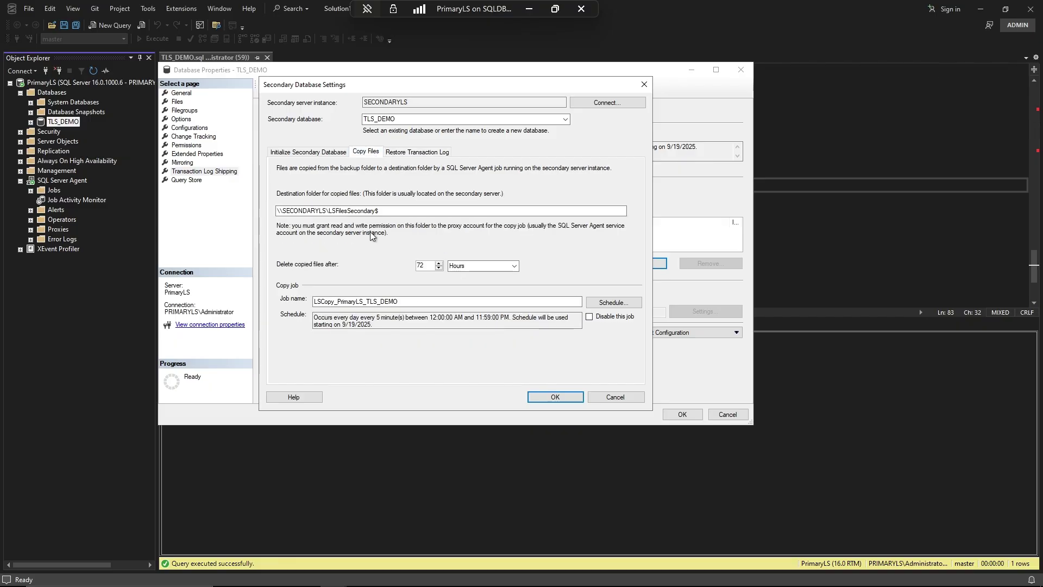
click(424, 153)
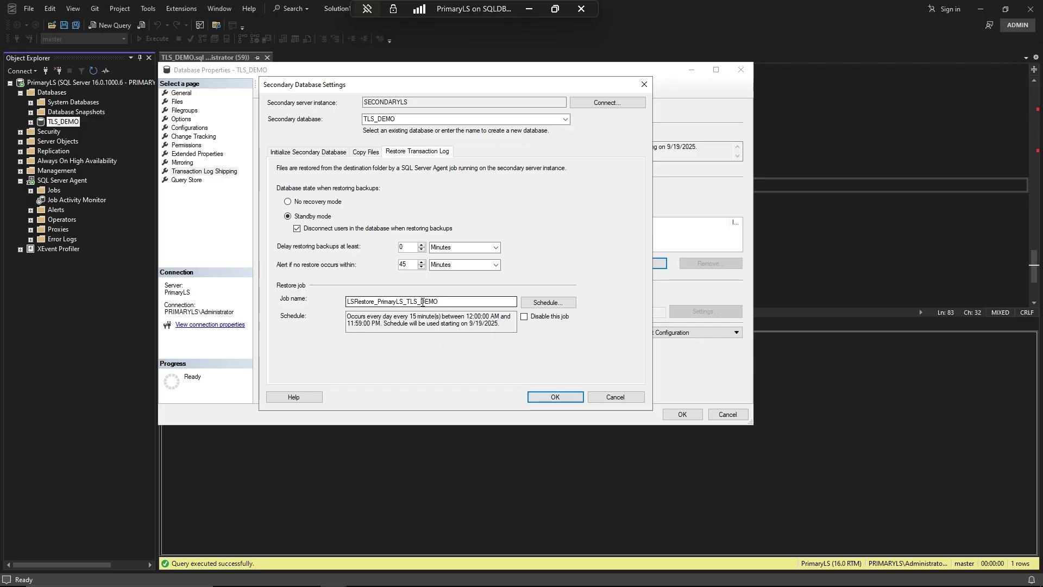
click(539, 304)
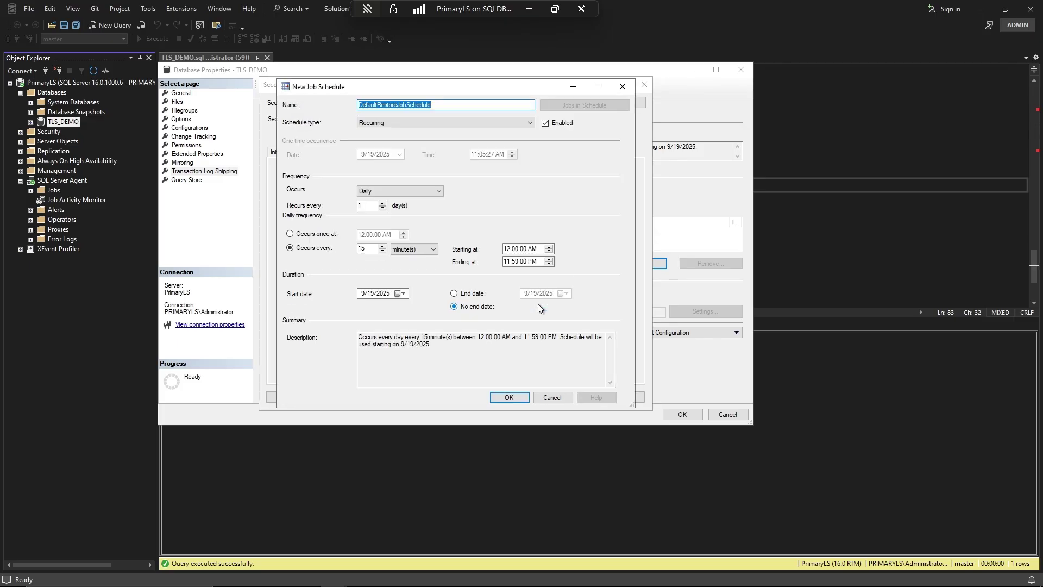
click(367, 248)
drag(367, 248, 351, 244)
text(5)
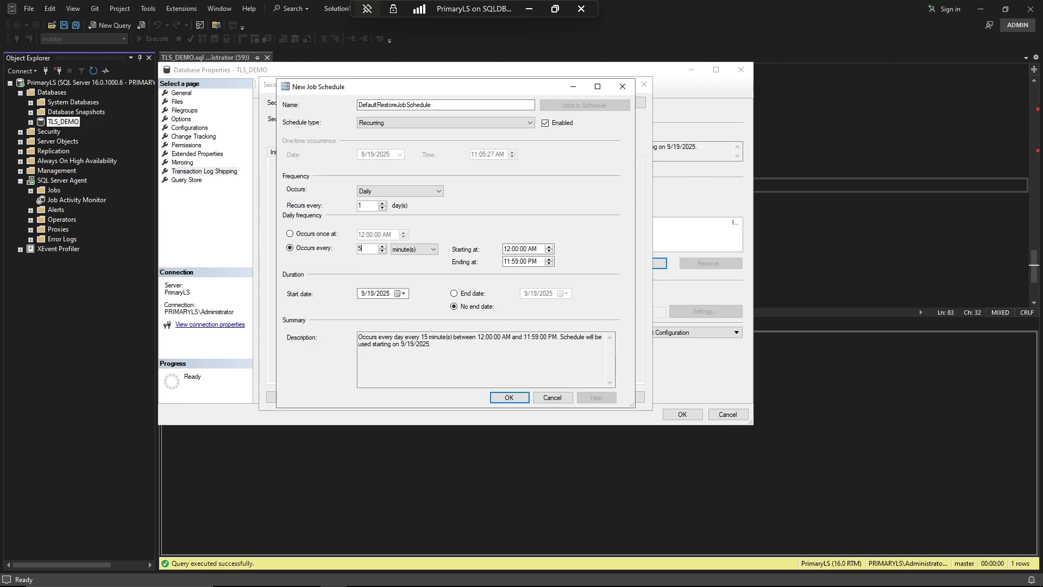
click(504, 398)
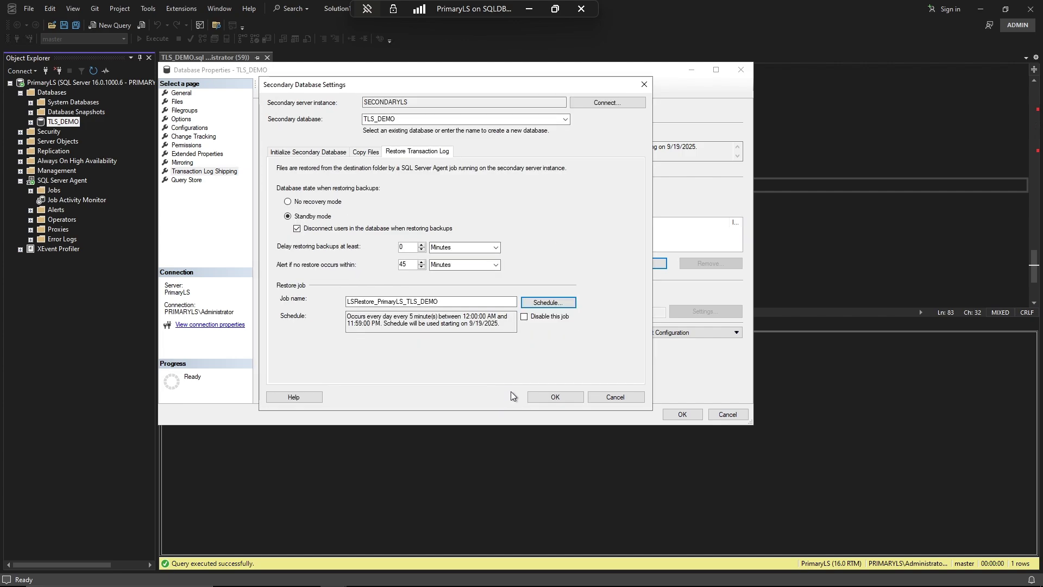
click(540, 397)
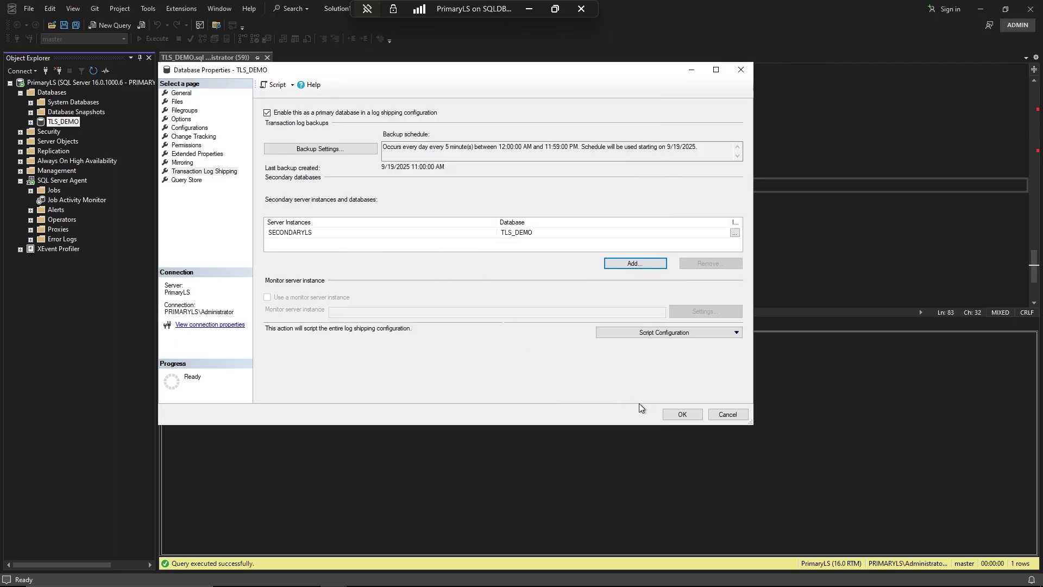
- Save the log shipping configuration for TLS_DEMO, check the SECONDARYLS destination entry in the save report, and dismiss it
click(671, 416)
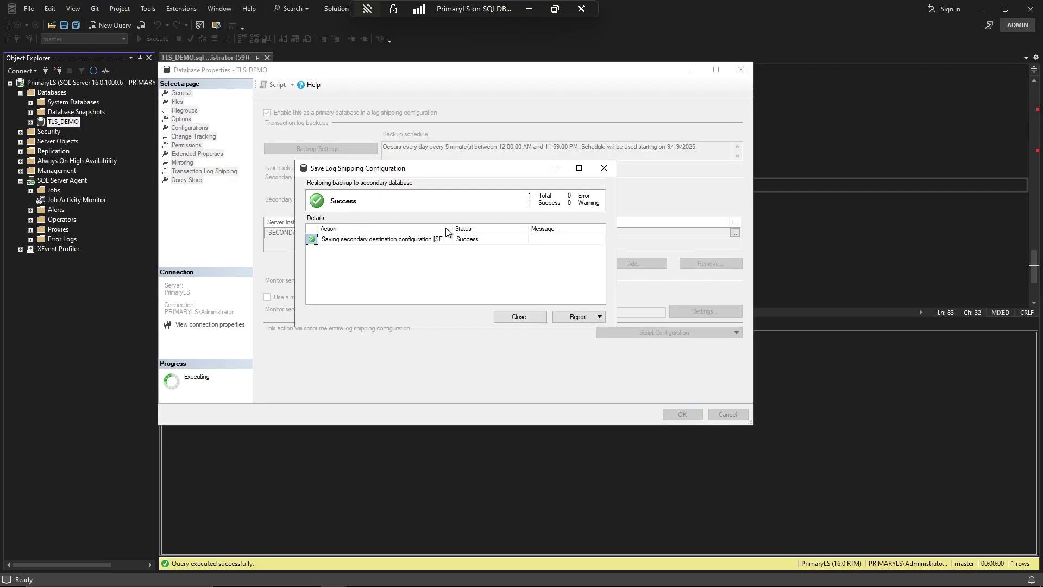
drag(453, 229, 534, 230)
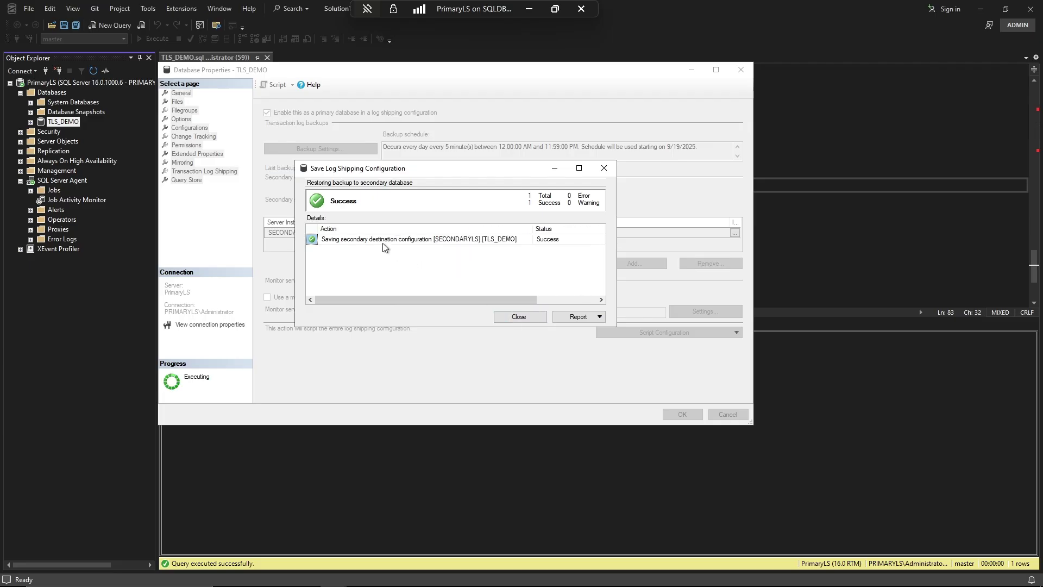
click(504, 321)
click(330, 239)
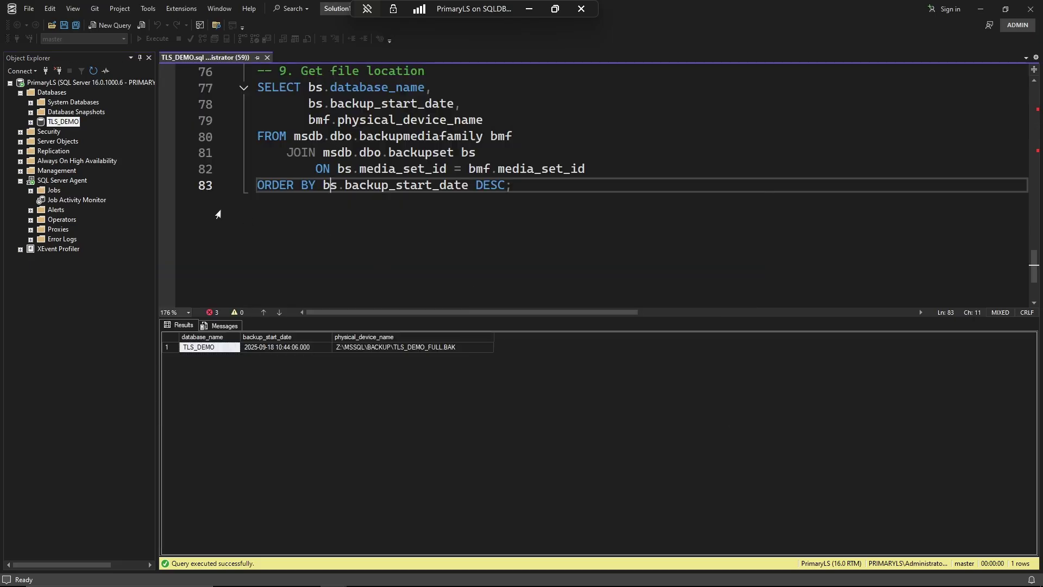
- Review the SQL Server Agent job activity on PrimaryLS, including the last run outcomes and run times of the log shipping jobs
double_click(100, 200)
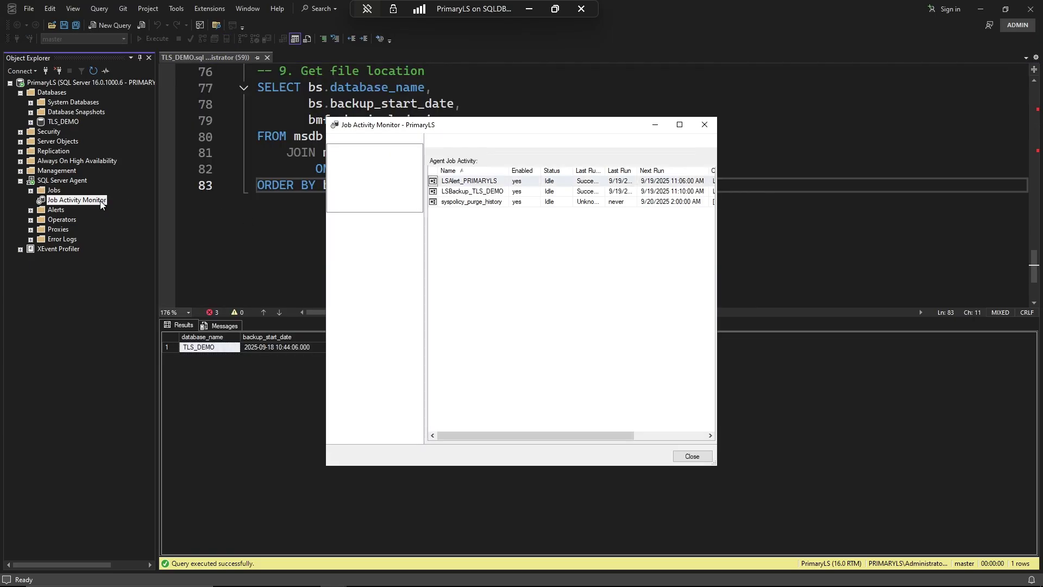
drag(446, 128, 275, 77)
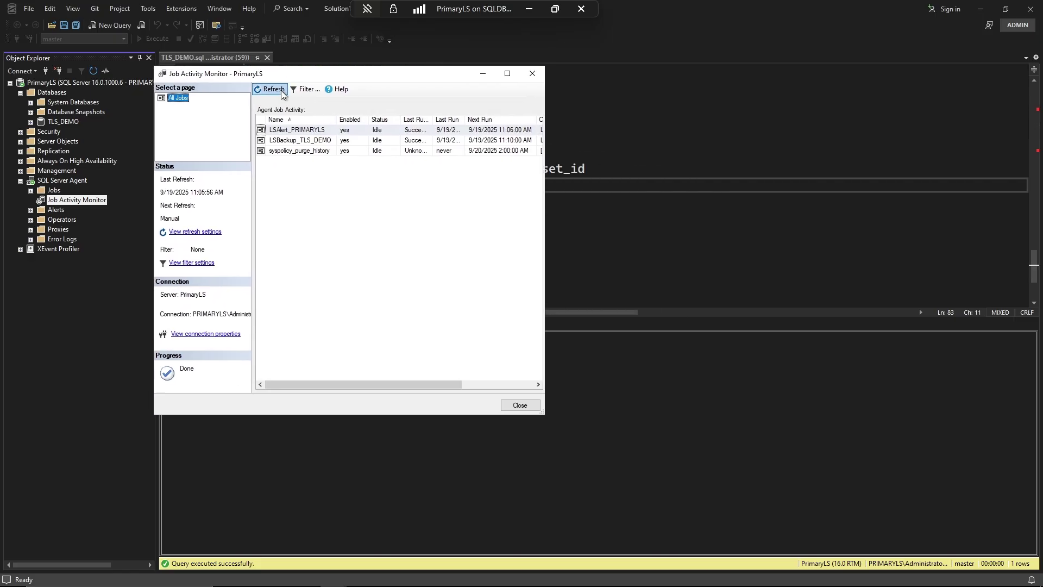
drag(543, 414, 778, 440)
double_click(466, 118)
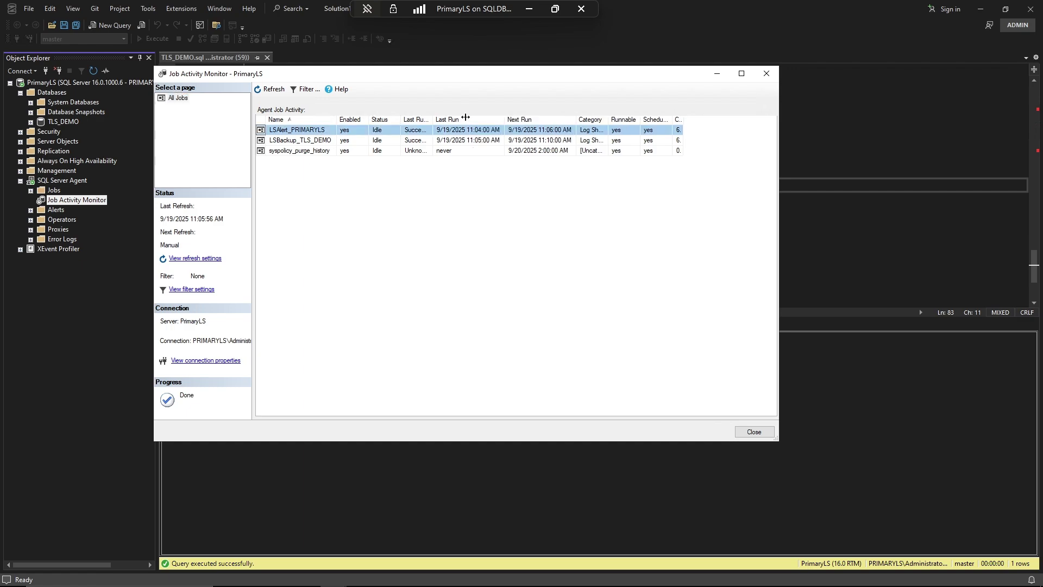
double_click(433, 119)
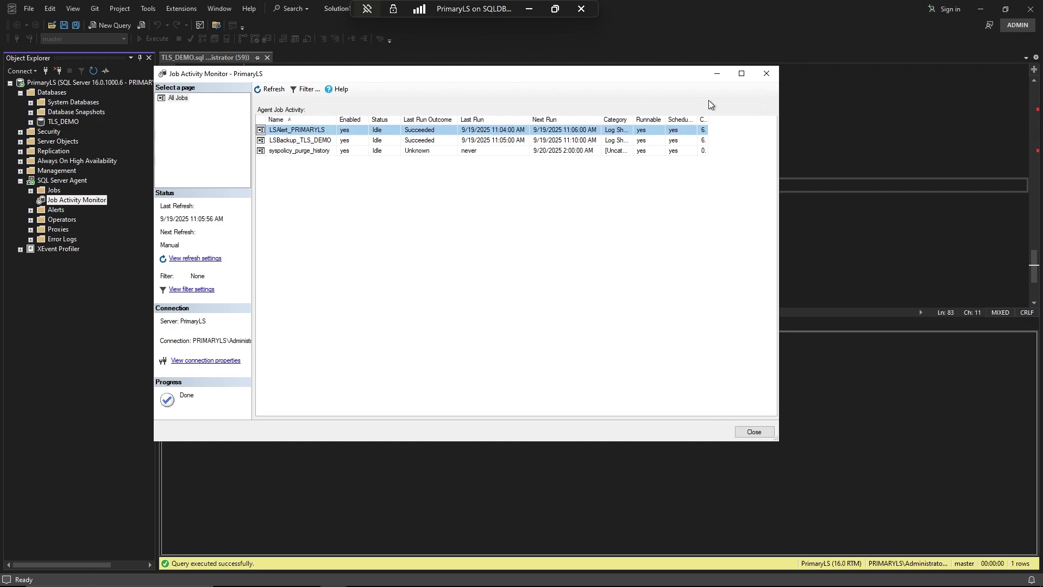
click(766, 73)
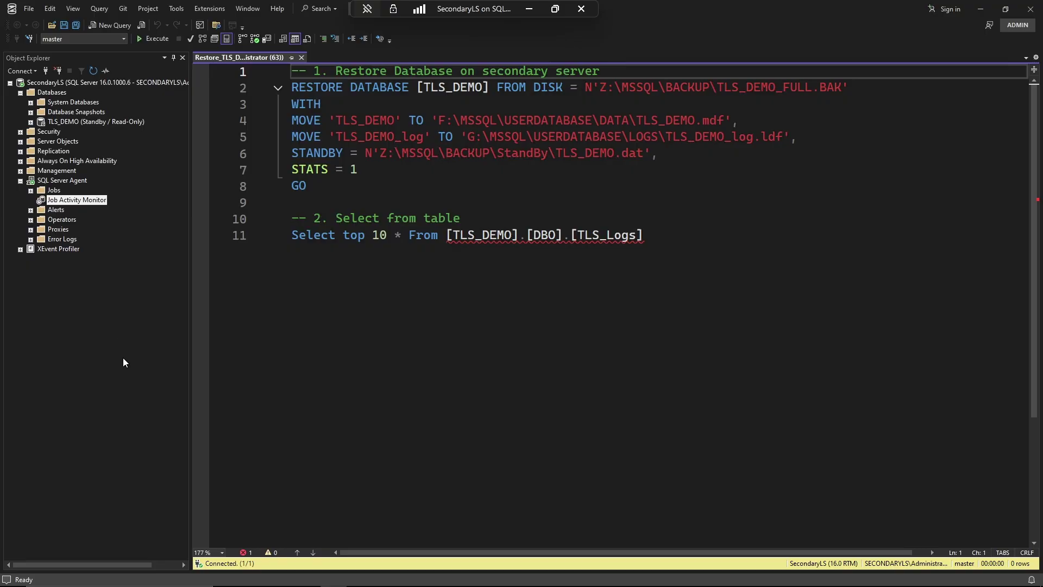
- Open the job activity monitor on SecondaryLS and enlarge it so the job names, run times, categories and category IDs are readable
double_click(73, 201)
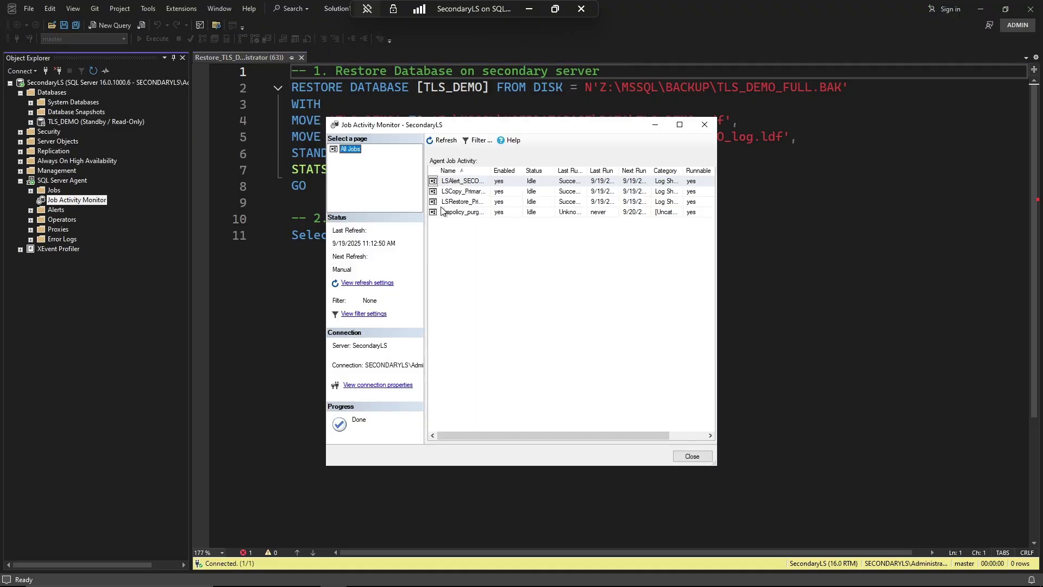
drag(478, 125, 253, 54)
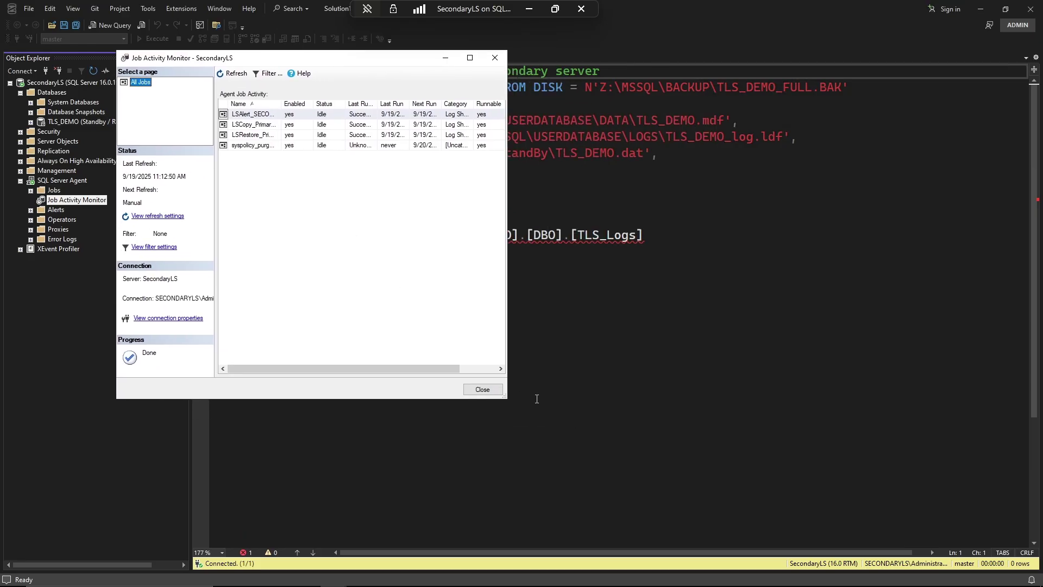
drag(505, 397, 821, 414)
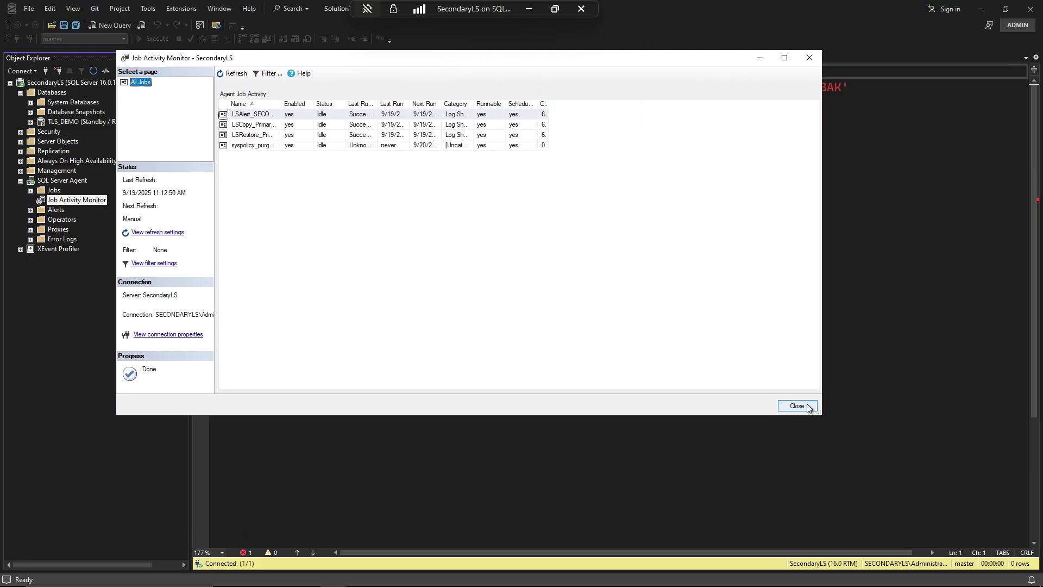
double_click(281, 104)
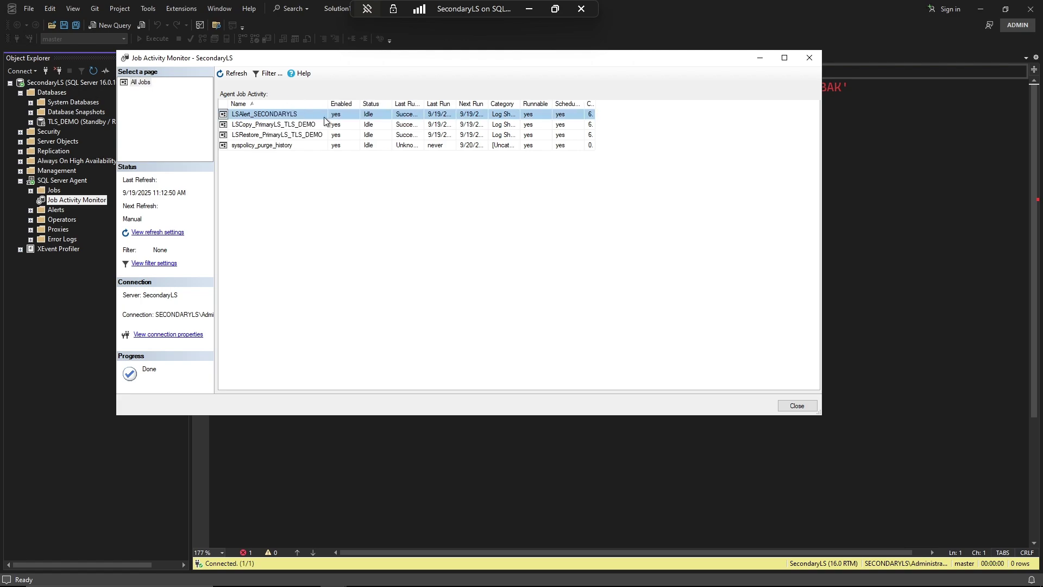
double_click(458, 104)
double_click(527, 103)
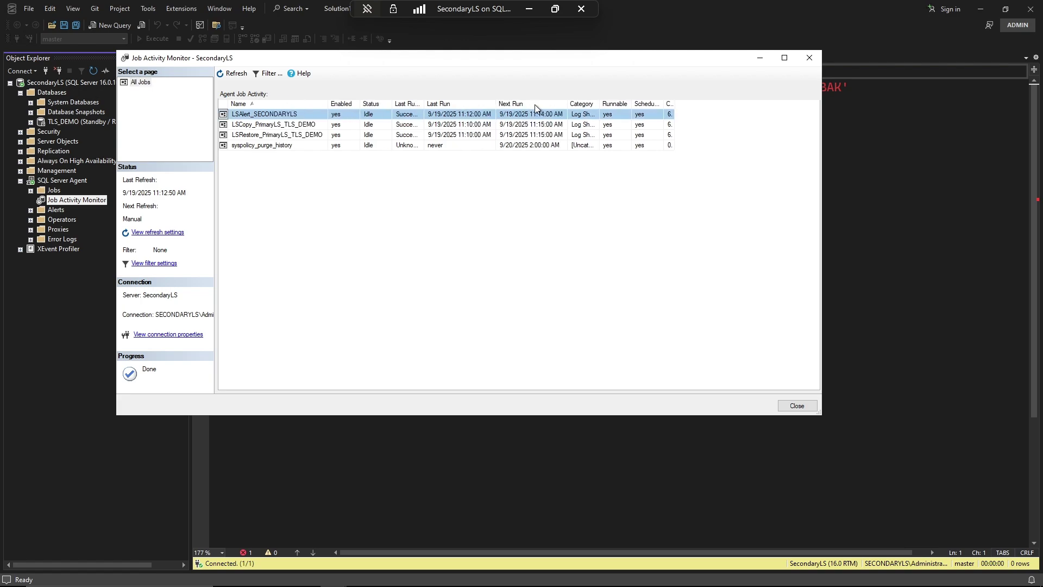
double_click(600, 103)
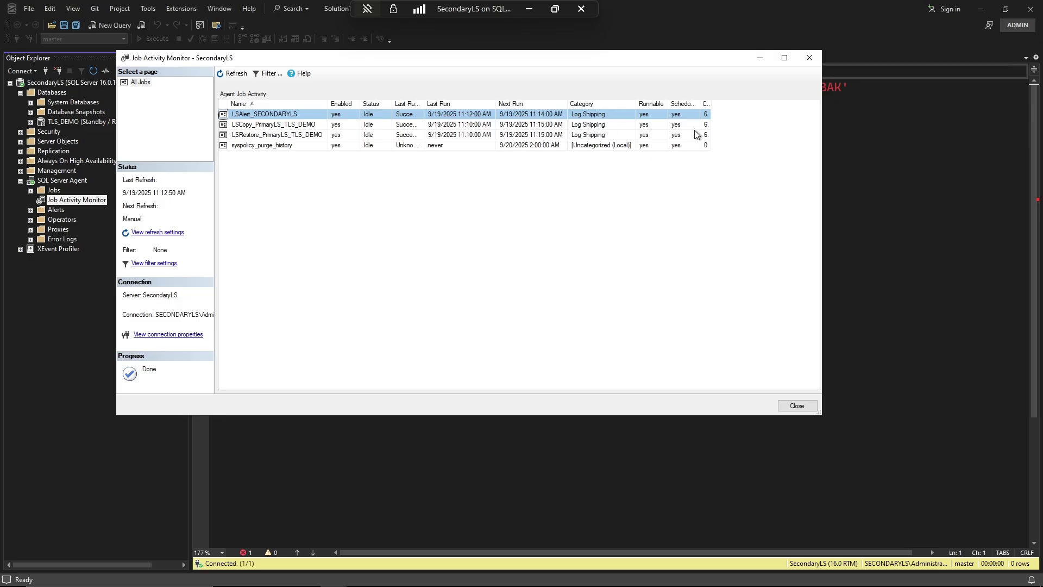
double_click(710, 103)
drag(328, 102, 343, 102)
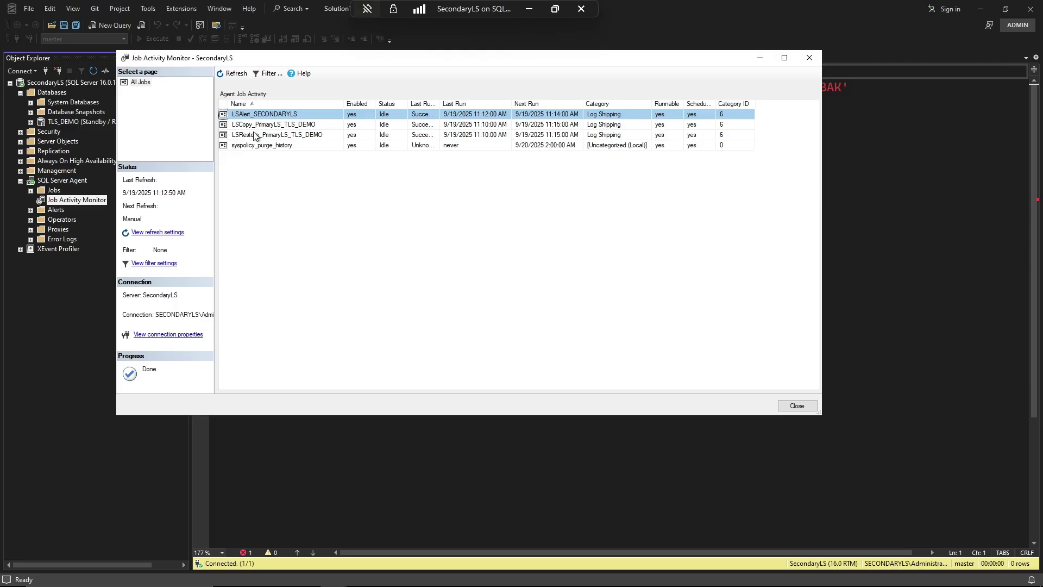
- Compare the last and next run times of the LSAlert, LSCopy and LSRestore jobs on the secondary server
key(Down)
click(267, 115)
click(278, 125)
click(281, 116)
click(313, 125)
click(318, 136)
click(319, 127)
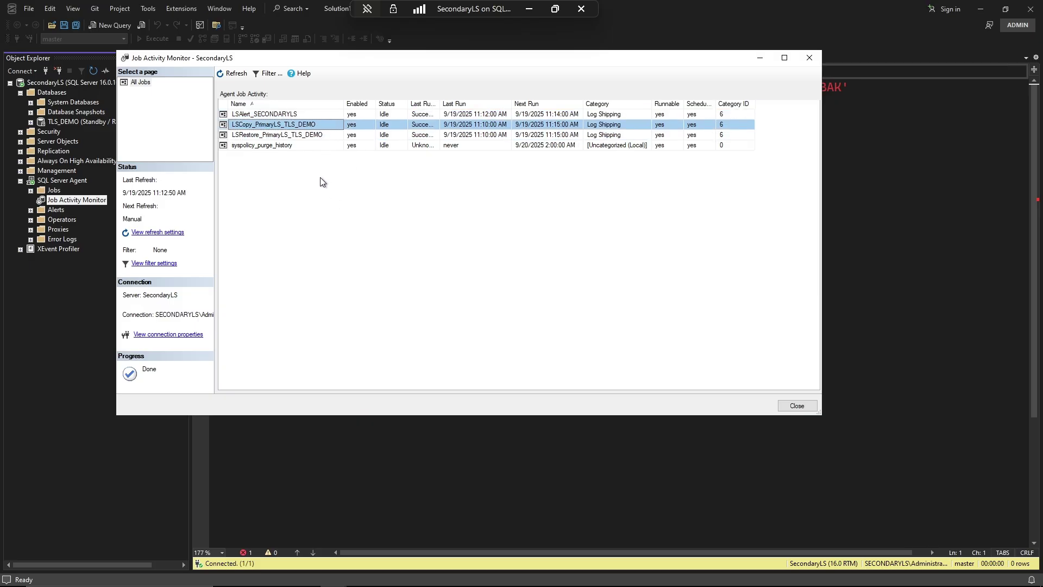
click(313, 135)
click(314, 126)
click(260, 136)
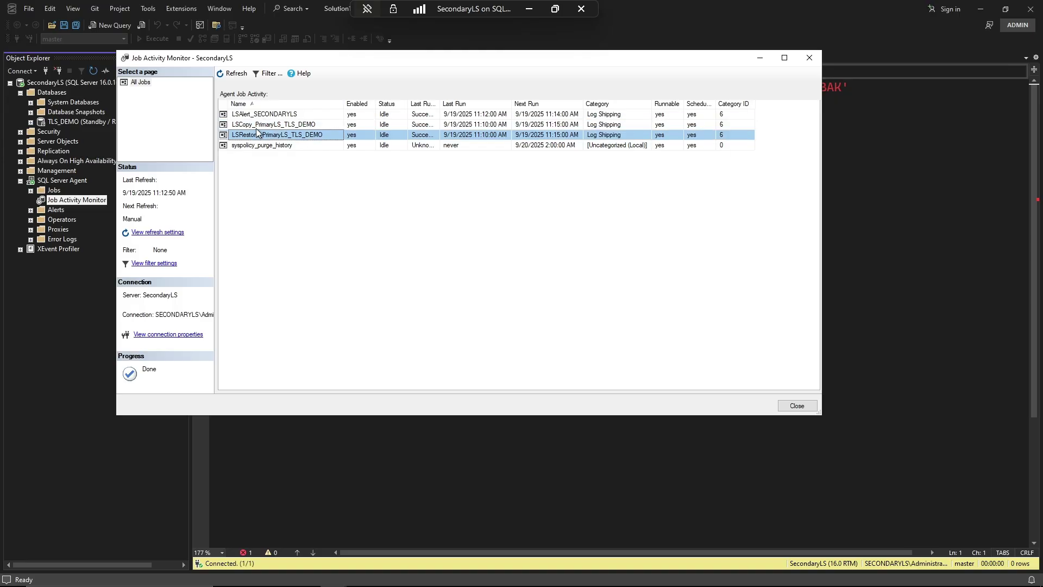
click(262, 126)
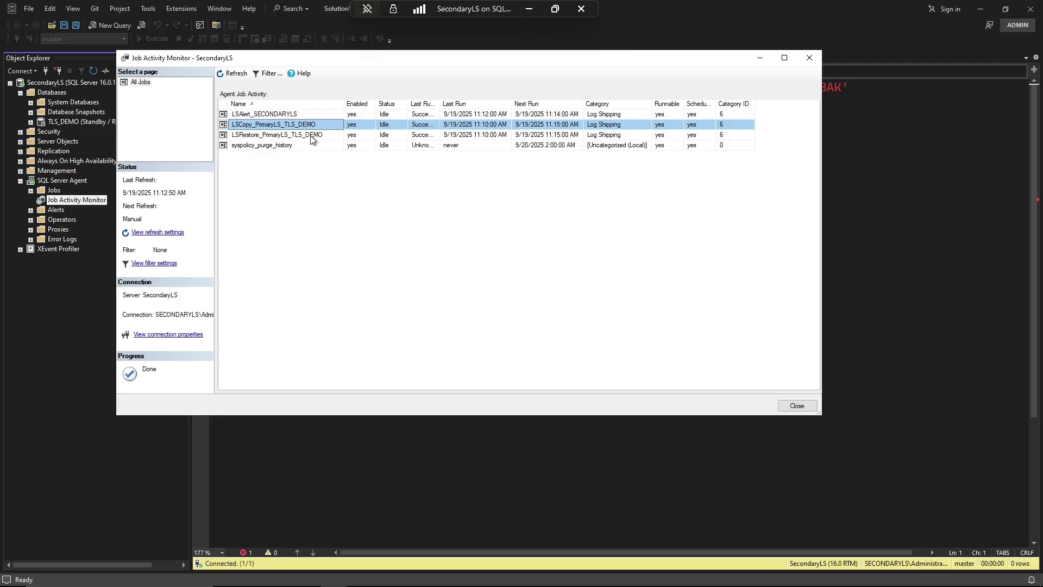
click(299, 137)
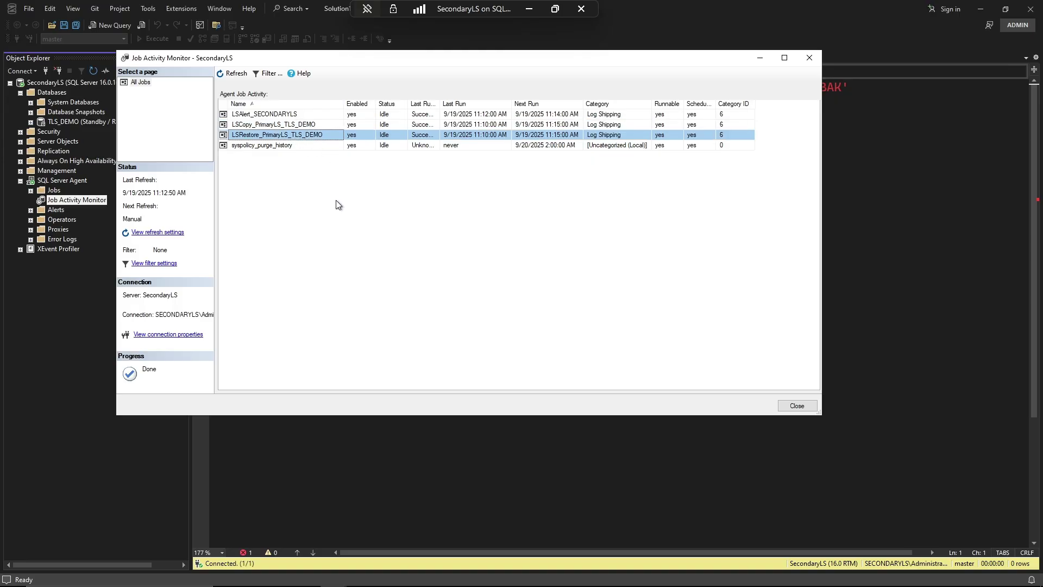
click(301, 128)
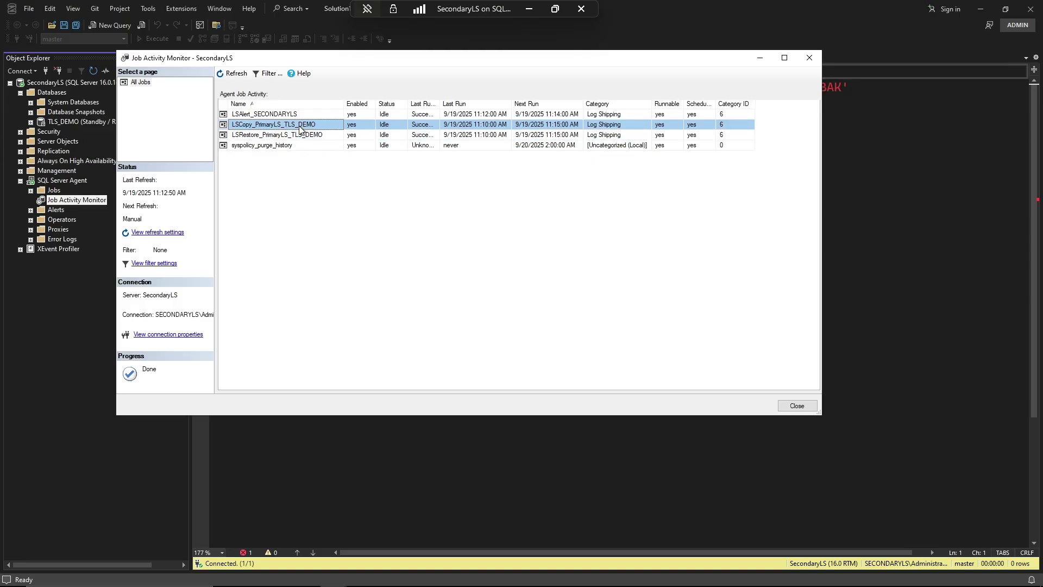
click(387, 136)
click(475, 137)
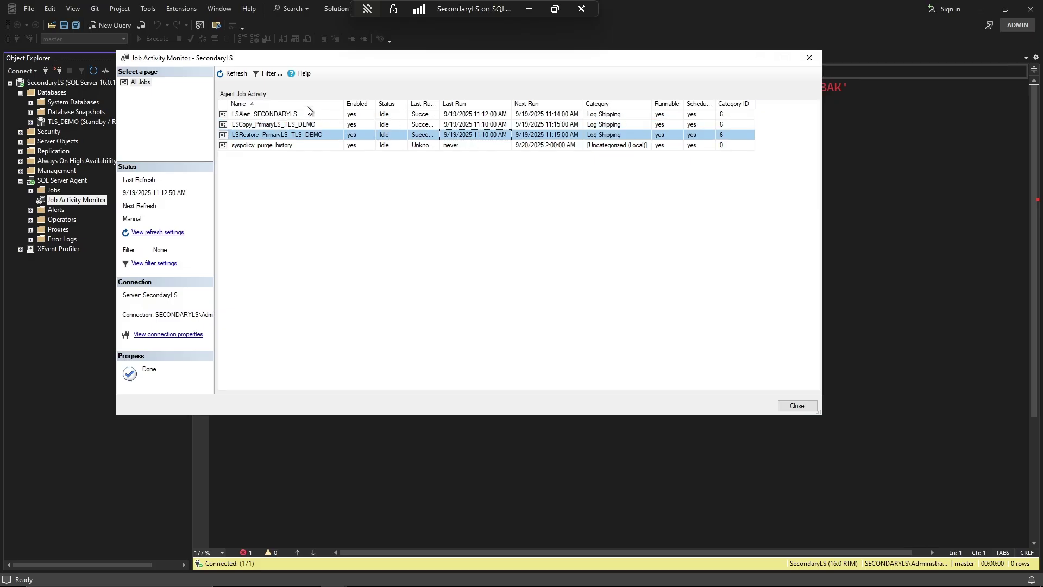
- Refresh the secondary server's job activity and recheck the LSCopy_PrimaryLS_TLS_DEMO and LSRestore_PrimaryLS_TLS_DEMO jobs
click(236, 75)
click(303, 126)
click(305, 136)
click(307, 127)
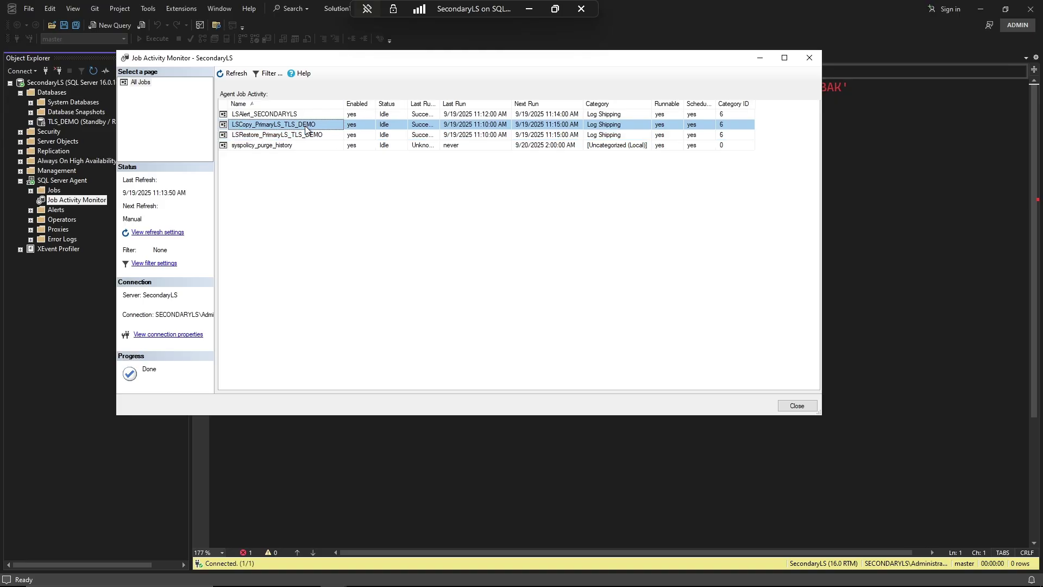
click(323, 136)
click(292, 126)
click(325, 135)
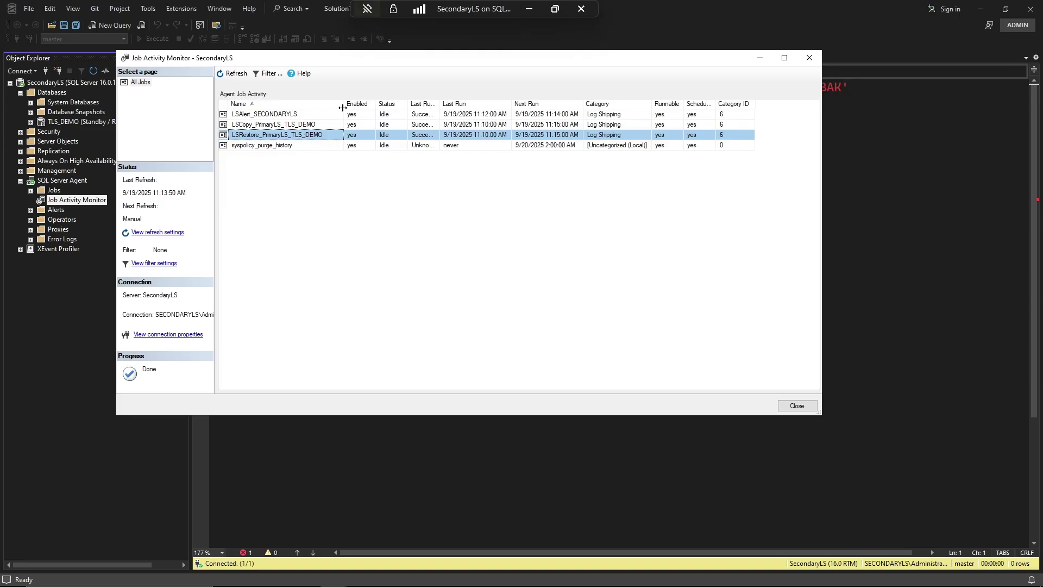
- Widen the last run outcome column and review the outcome of each job on the secondary server
drag(346, 104, 337, 105)
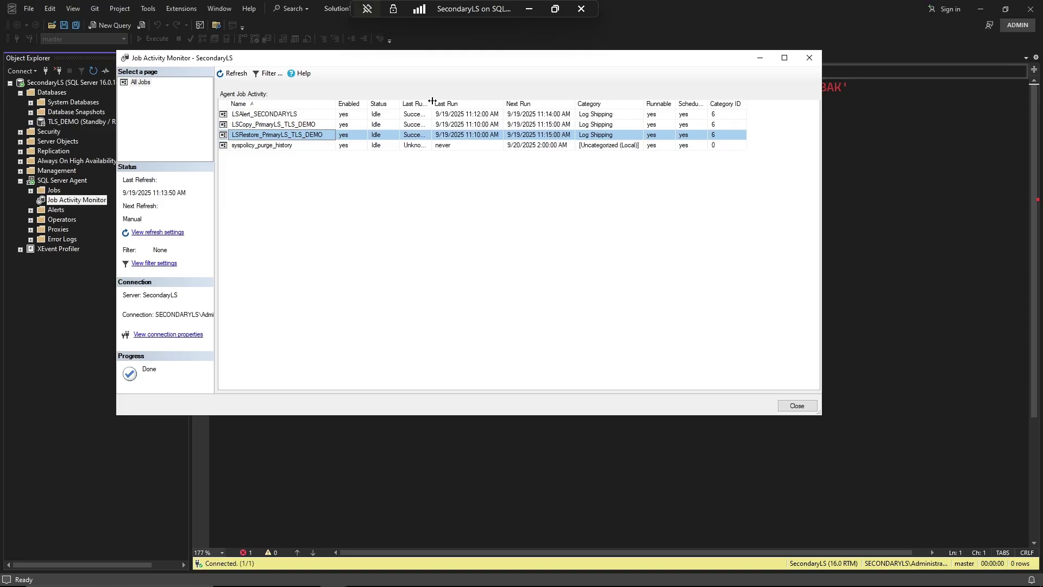
drag(433, 103, 479, 100)
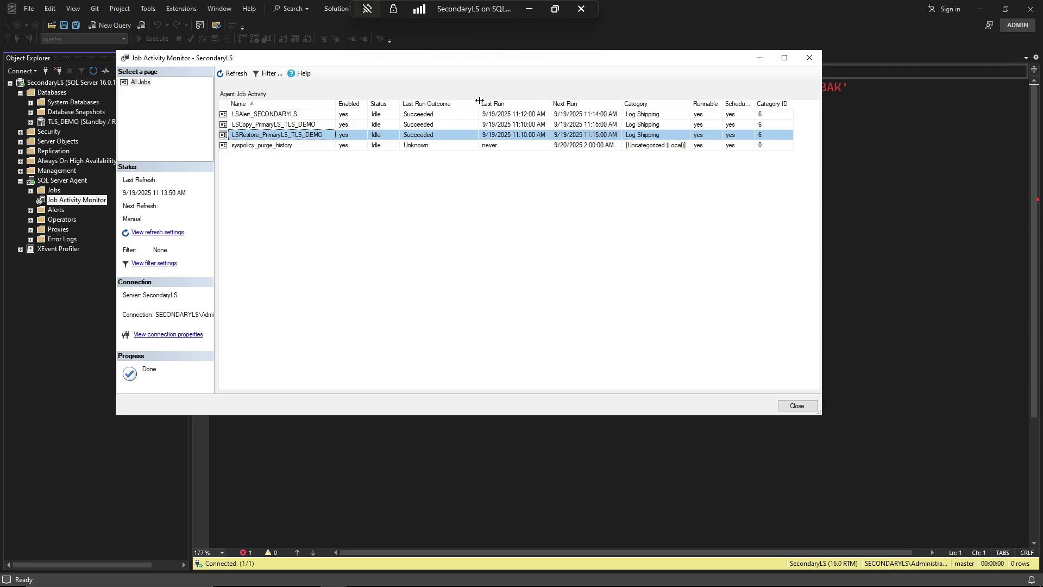
click(286, 145)
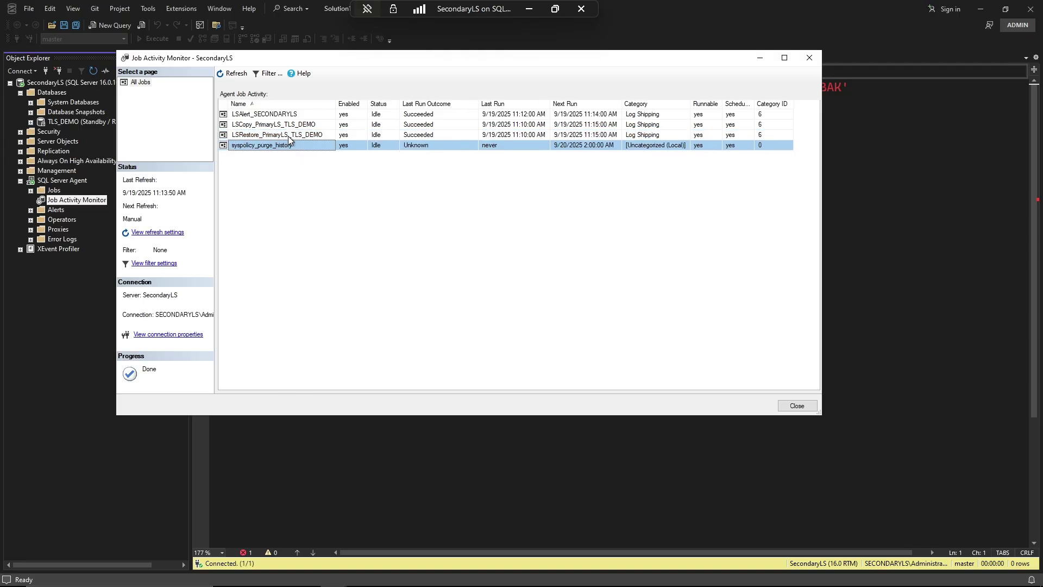
click(290, 135)
click(292, 125)
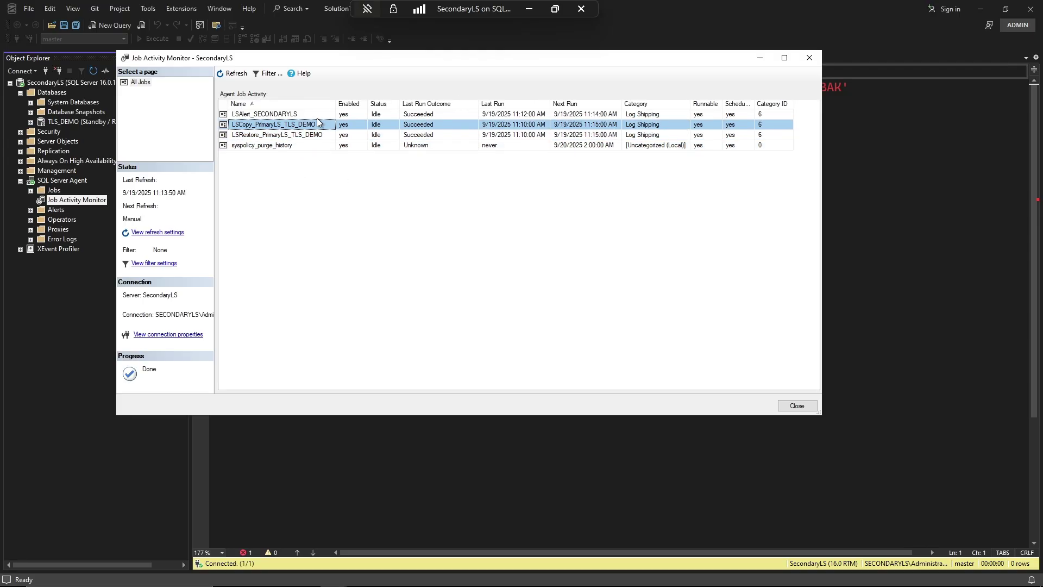
click(318, 115)
drag(635, 66, 740, 82)
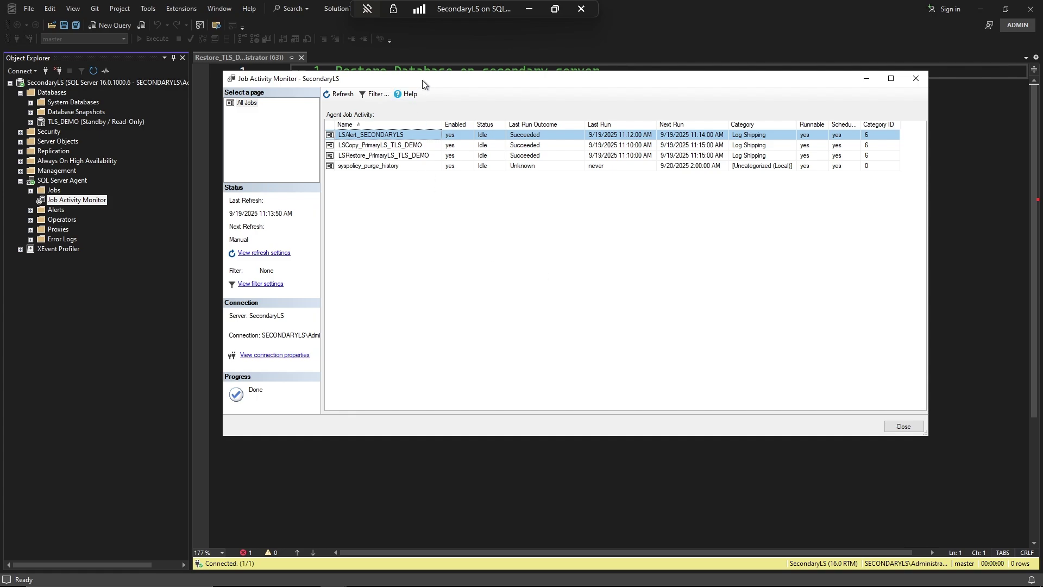
mouse_move(422, 83)
mouse_down()
mouse_move(431, 129)
mouse_move(422, 84)
mouse_up()
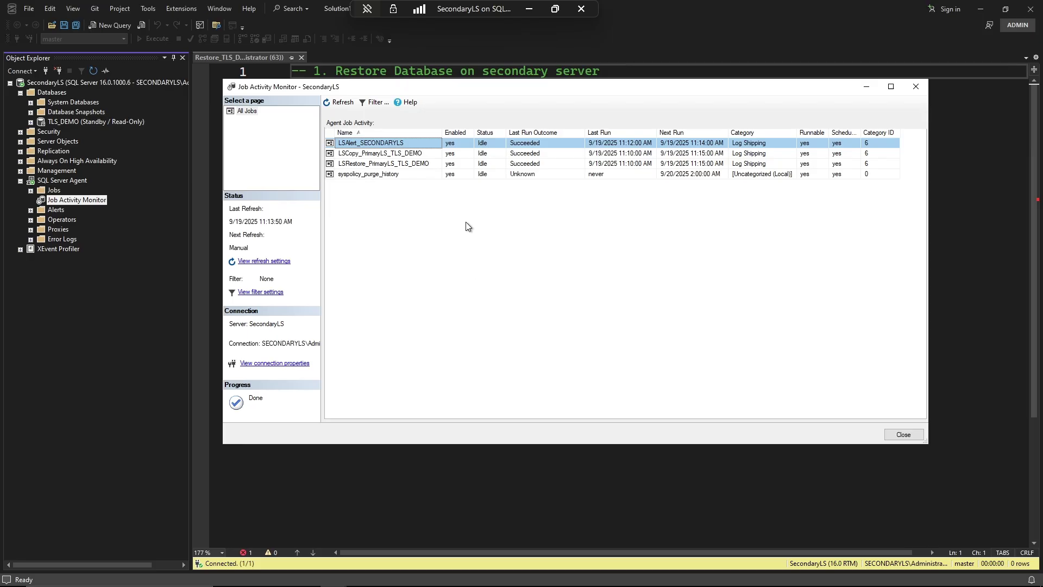
drag(439, 132, 437, 132)
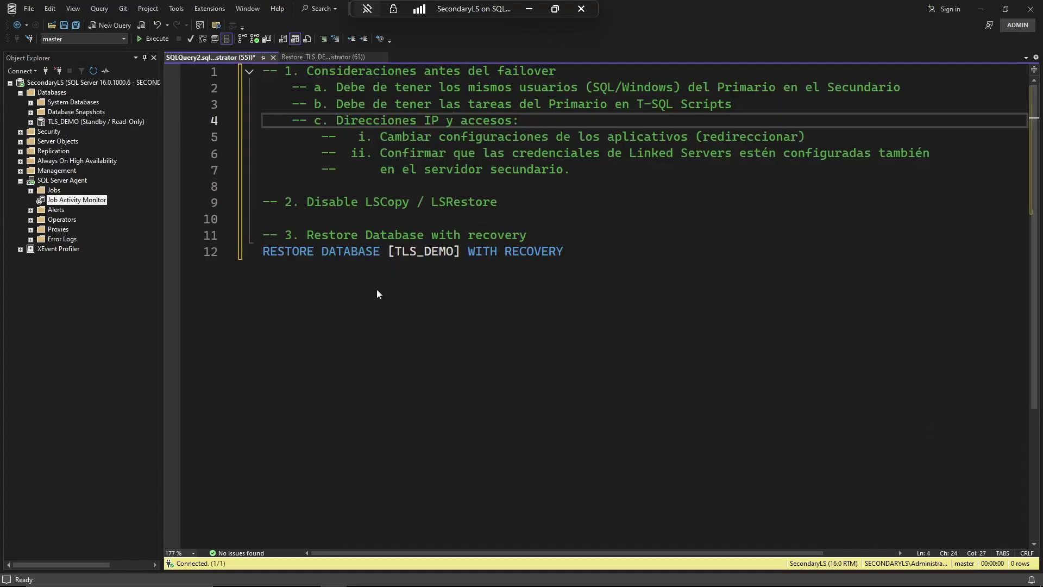
- Review the failover script's prior considerations, the LSCopy and LSRestore disabling step, and the TLS_DEMO restore with recovery
click(412, 290)
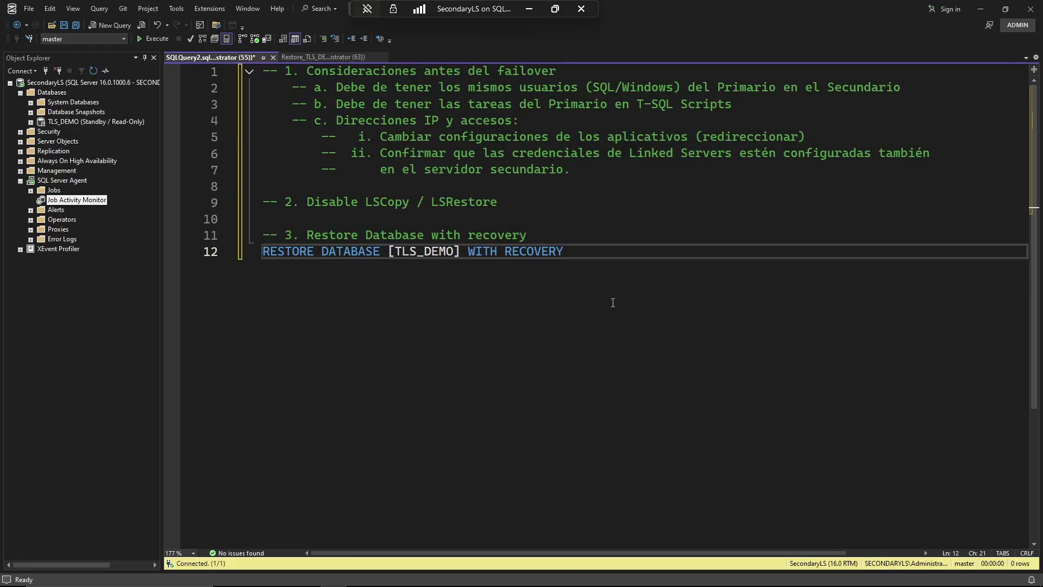
click(627, 262)
click(557, 191)
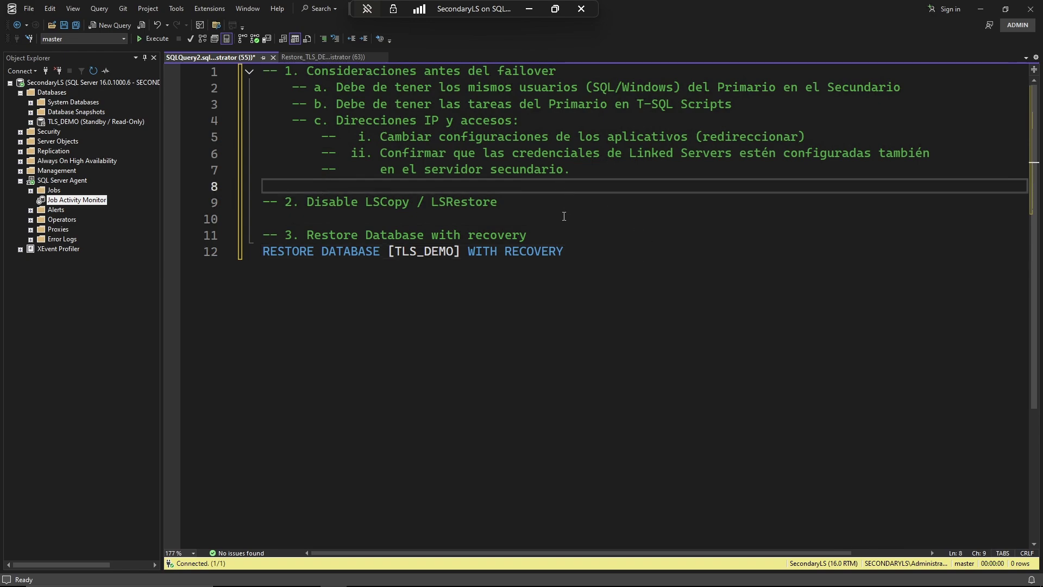
click(263, 72)
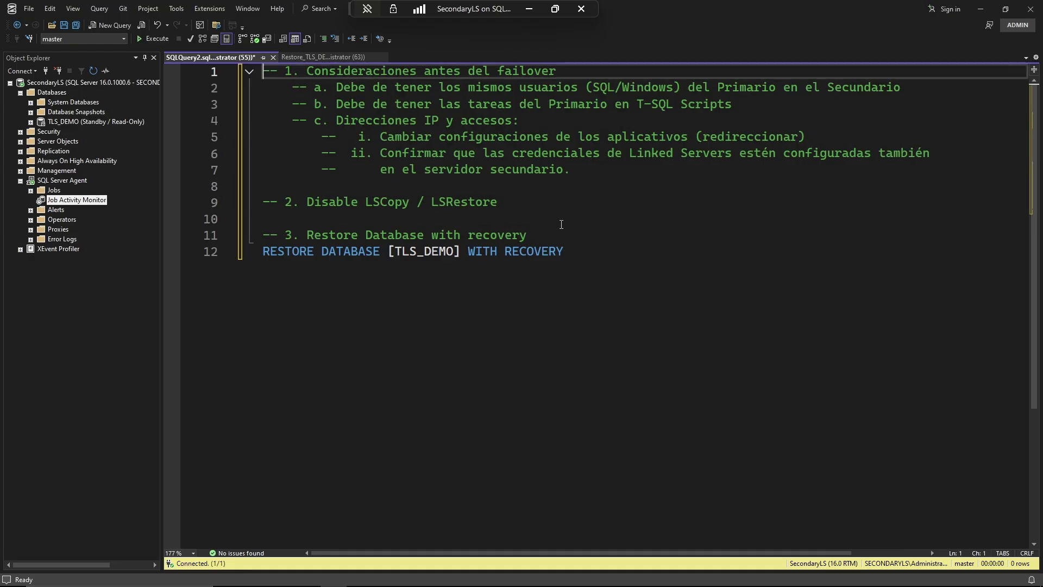
drag(573, 248, 263, 71)
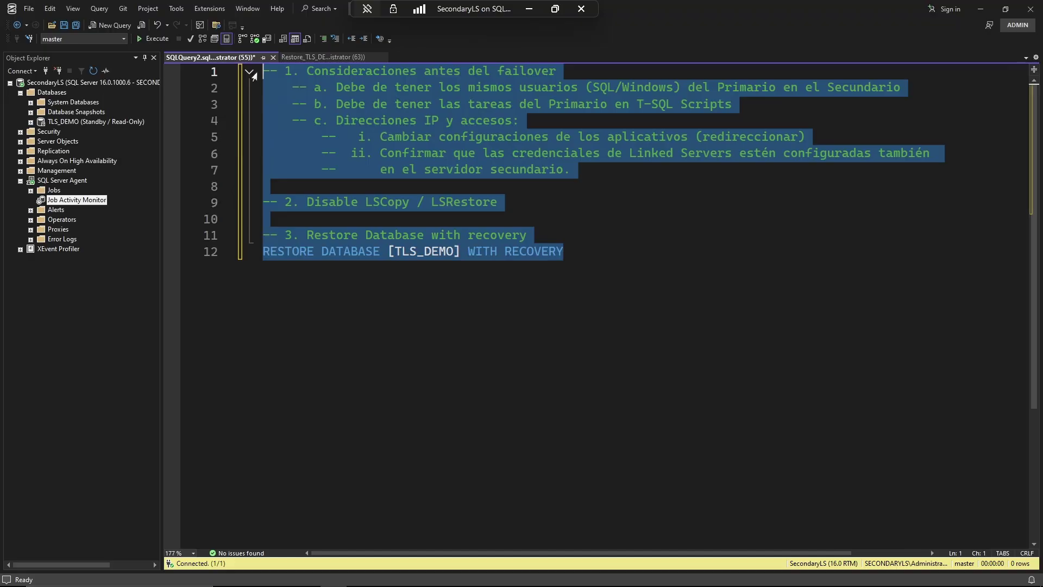
click(336, 105)
click(581, 170)
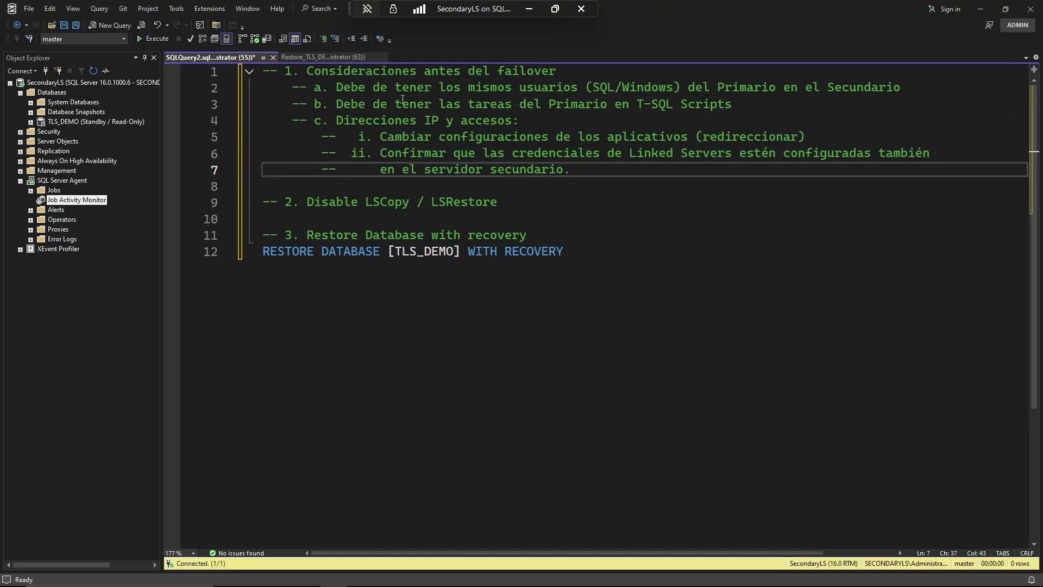
- Examine the failover script's considerations on matching users, scripted primary jobs, application redirection and Linked Server credentials
drag(336, 88, 902, 89)
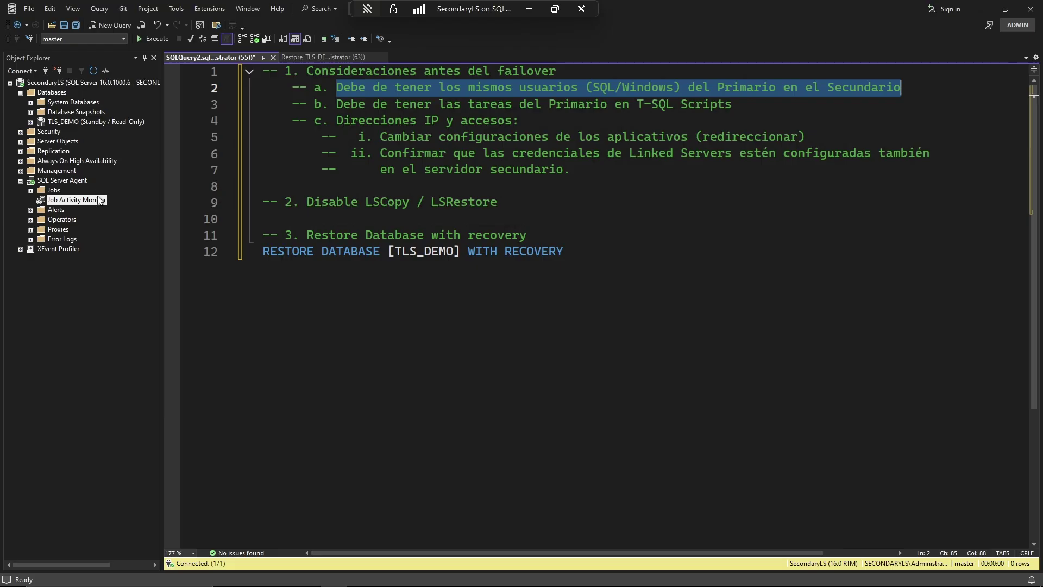
click(565, 132)
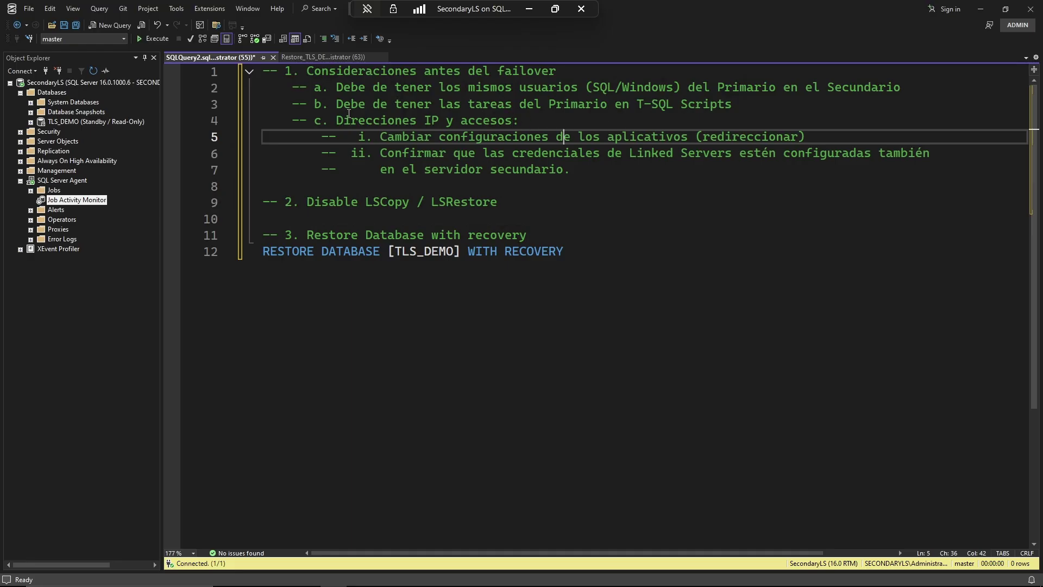
drag(336, 105, 733, 104)
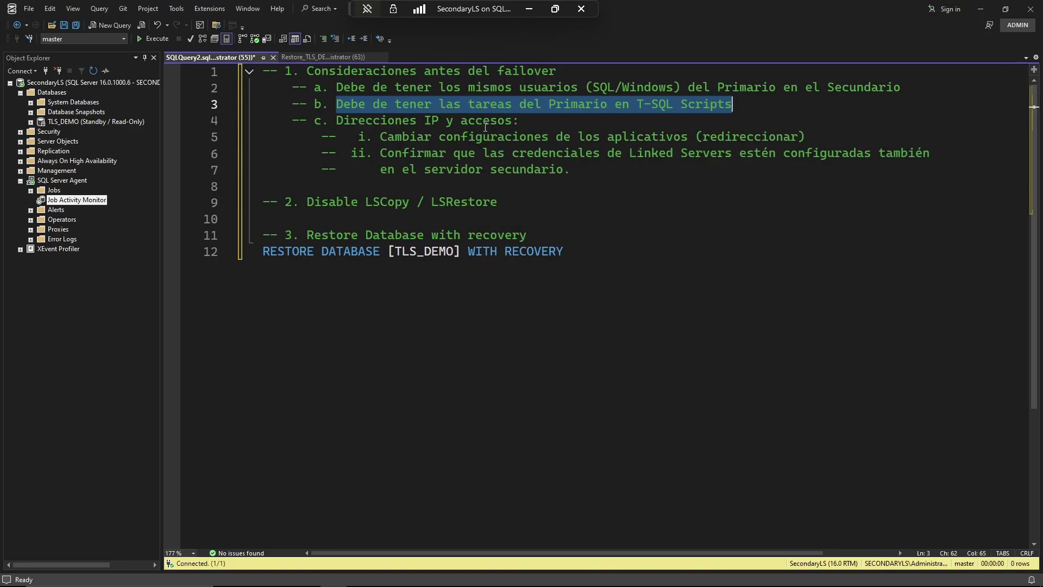
click(484, 124)
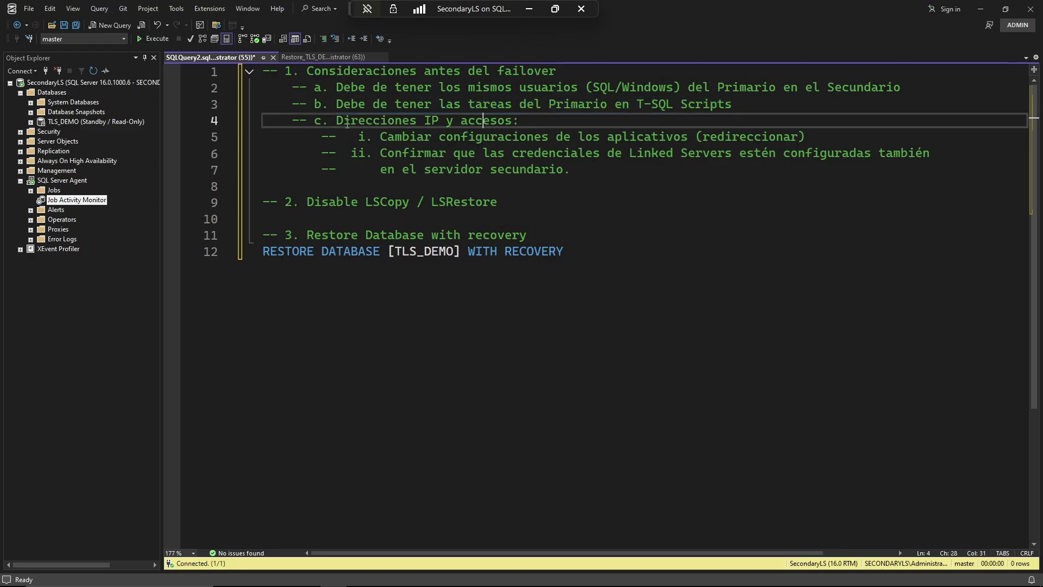
drag(338, 121, 520, 122)
drag(381, 137, 808, 134)
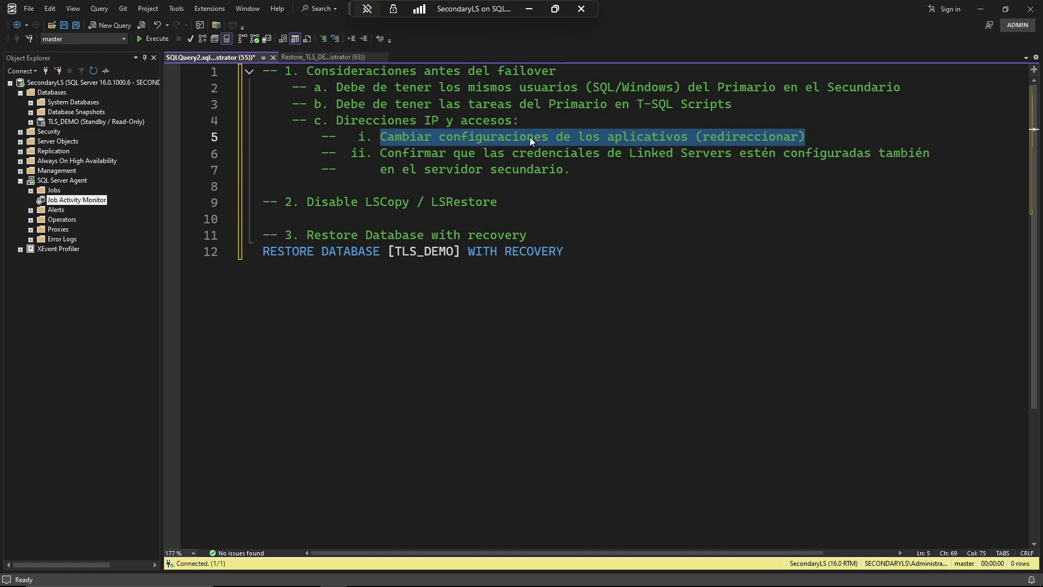
click(526, 120)
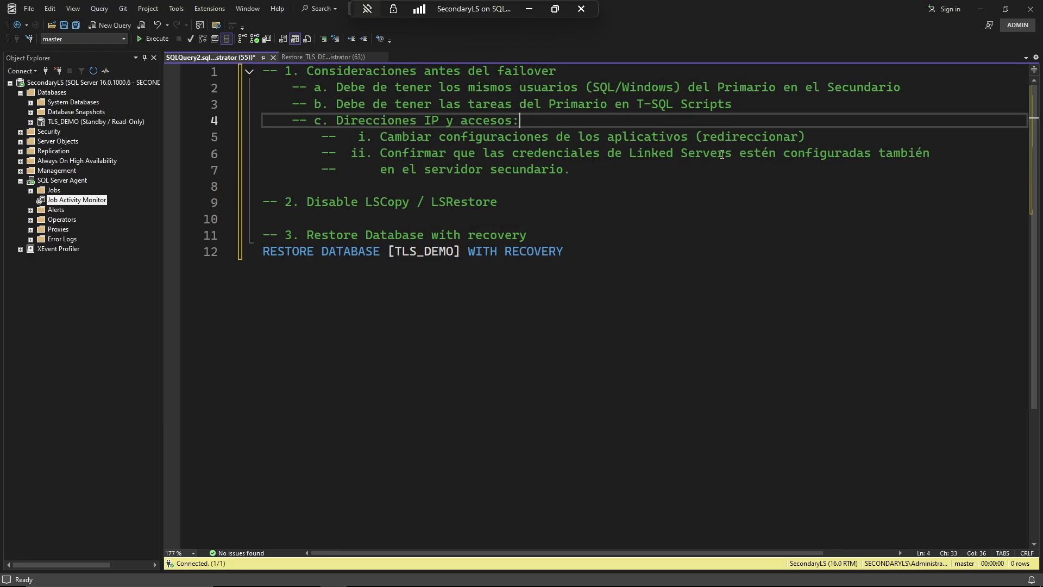
drag(732, 153, 380, 155)
click(696, 137)
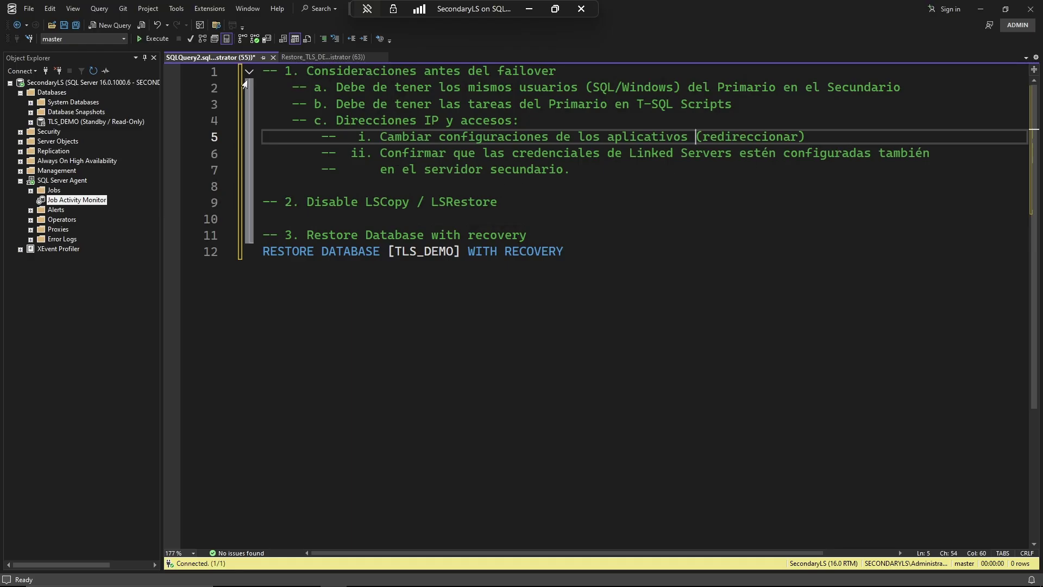
drag(572, 170, 557, 170)
drag(485, 154, 279, 71)
click(329, 104)
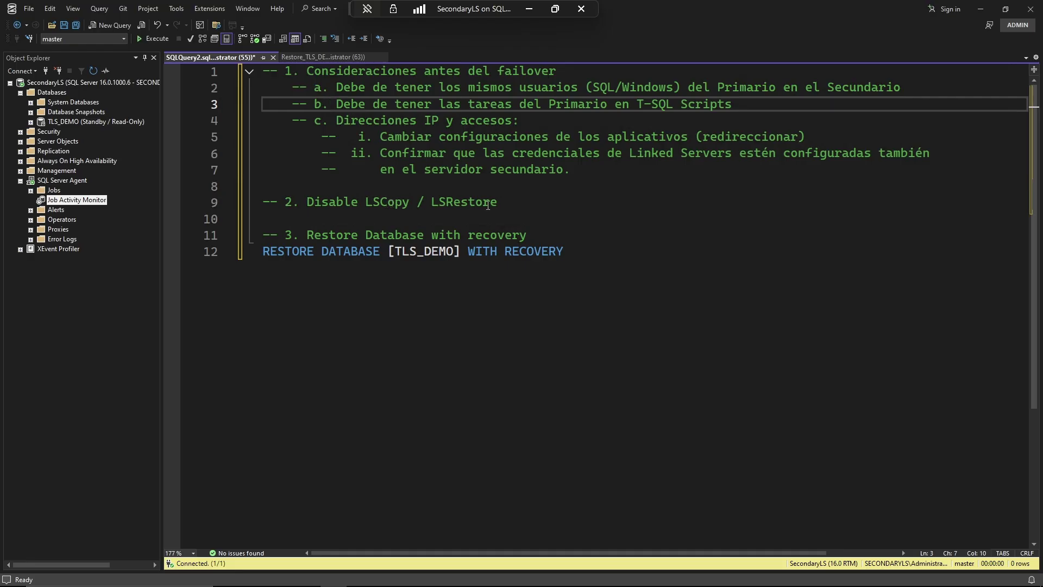
- Disable the LSRestore_PrimaryLS_TLS_DEMO and LSCopy_PrimaryLS_TLS_DEMO jobs in the secondary server's Job Activity Monitor
double_click(97, 201)
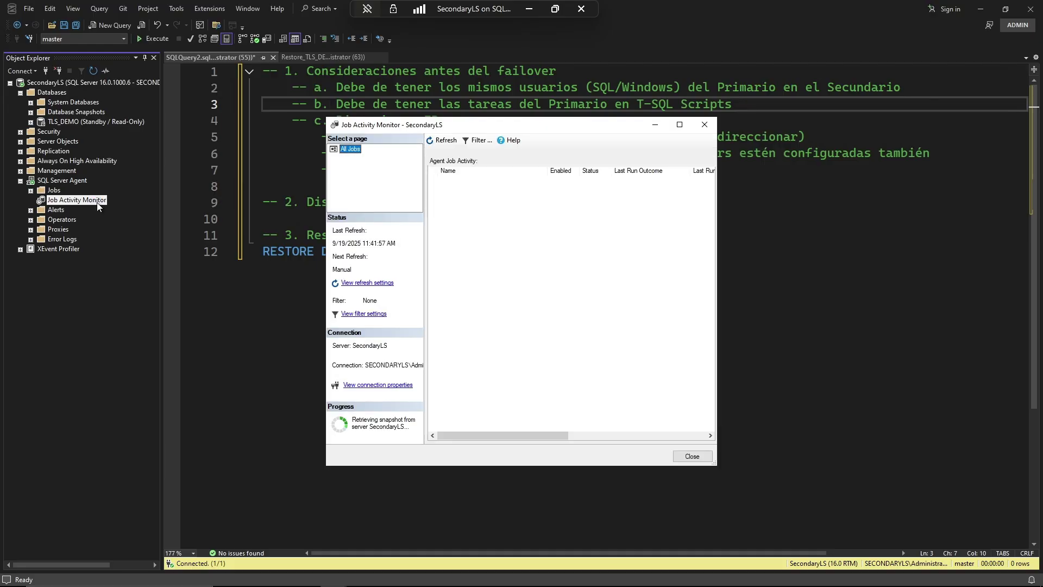
drag(403, 128, 175, 63)
drag(486, 400, 822, 417)
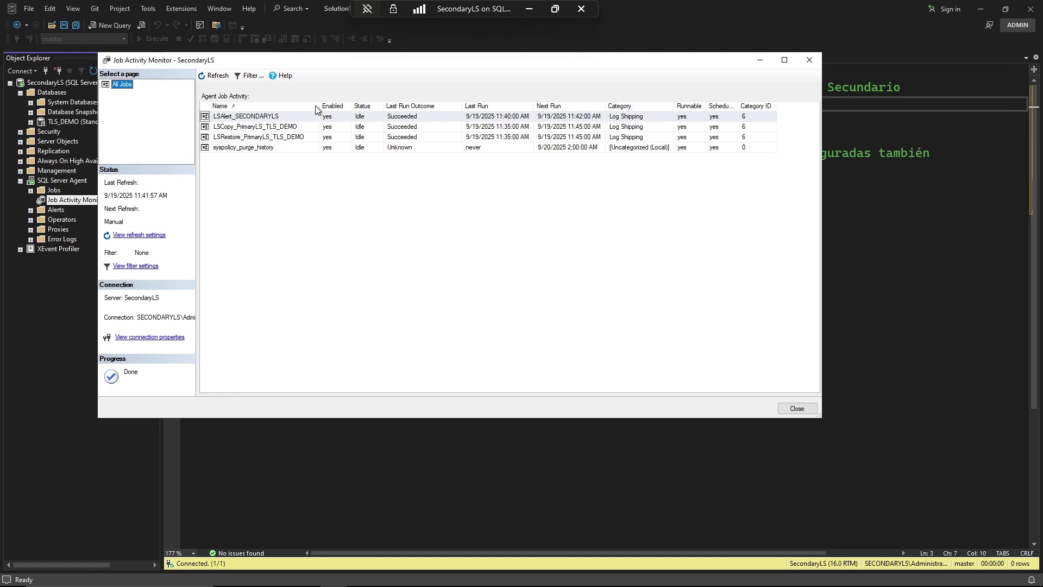
drag(319, 106, 353, 106)
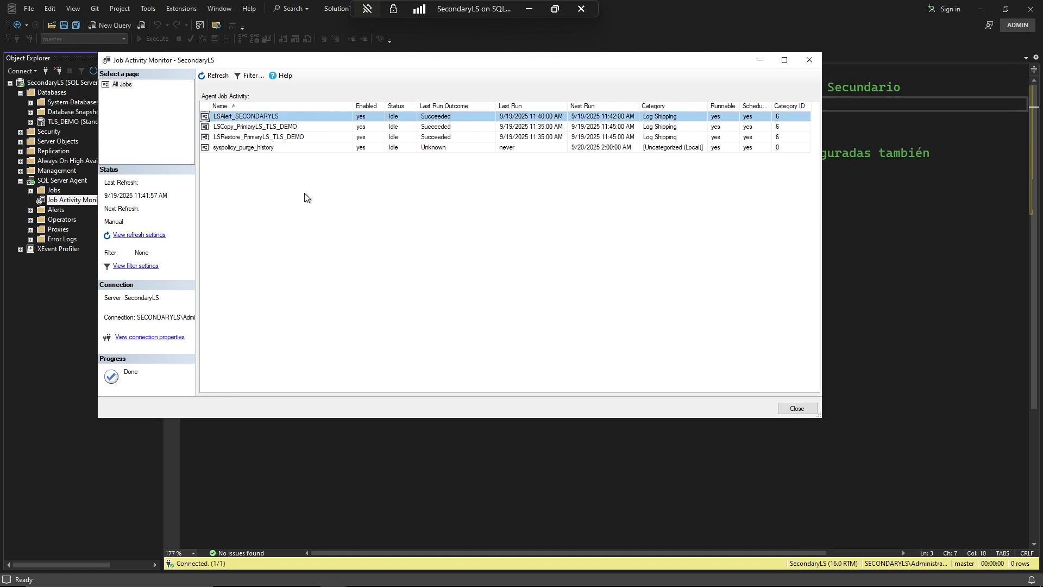
click(262, 136)
right_click(262, 136)
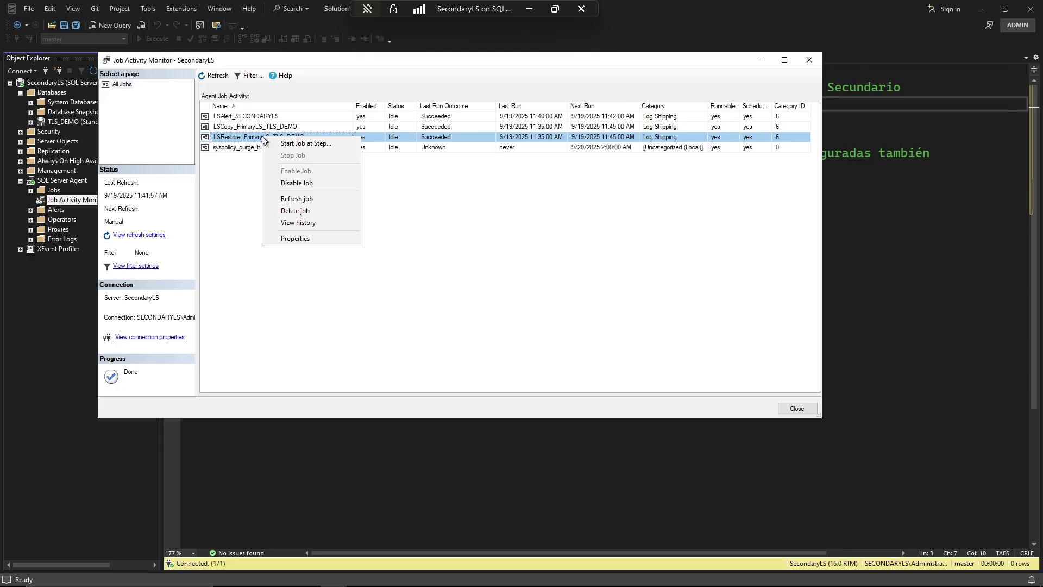
click(276, 183)
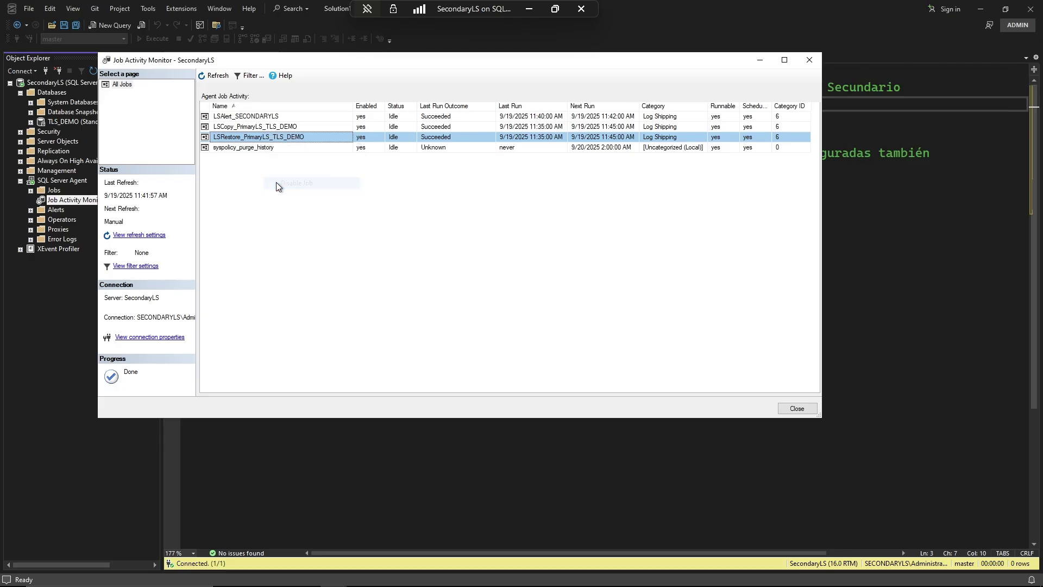
right_click(256, 127)
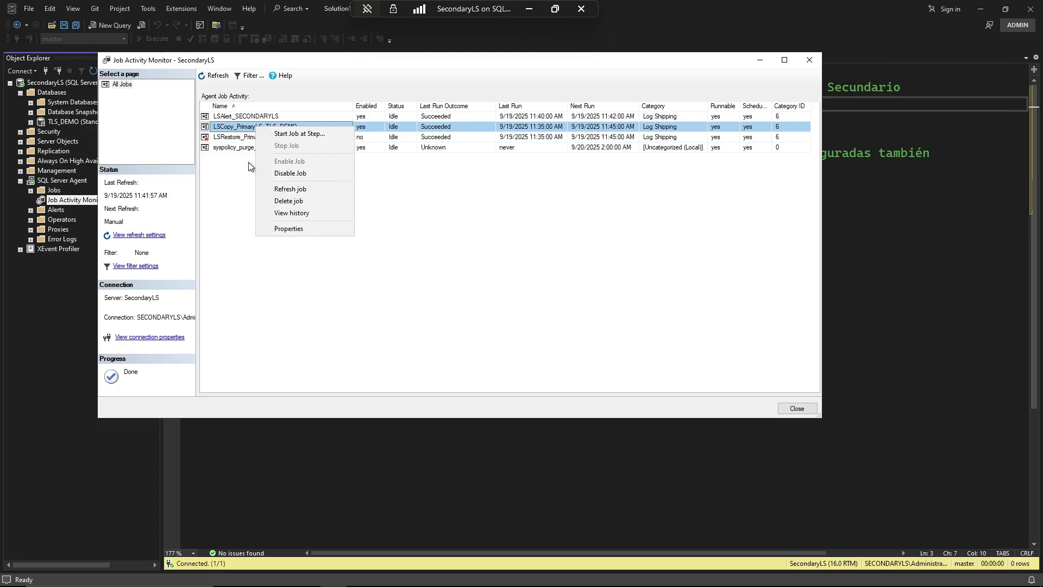
click(265, 172)
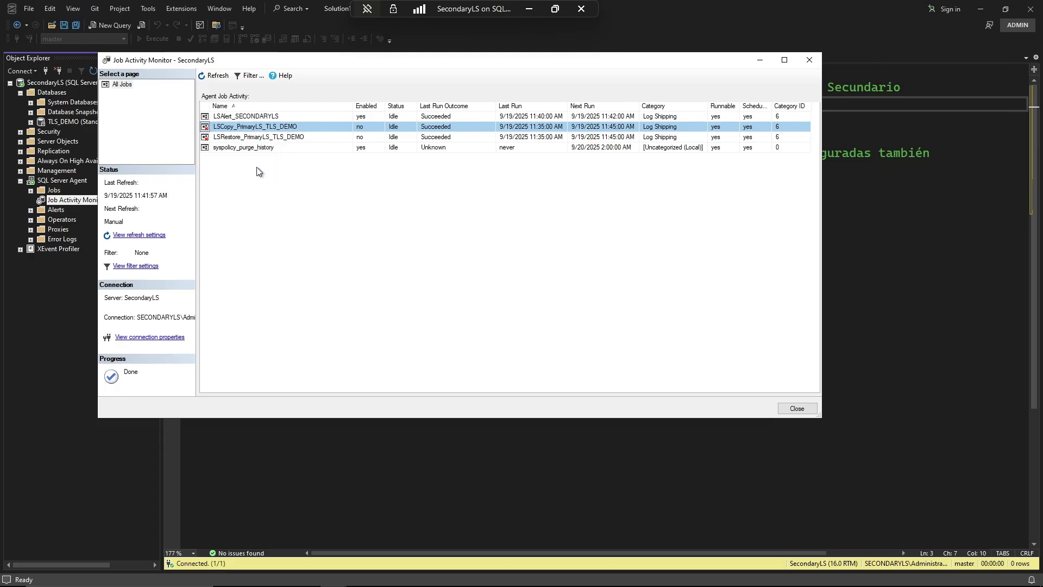
- Disable the LSAlert_SECONDARYLS job and close the Job Activity Monitor
click(239, 117)
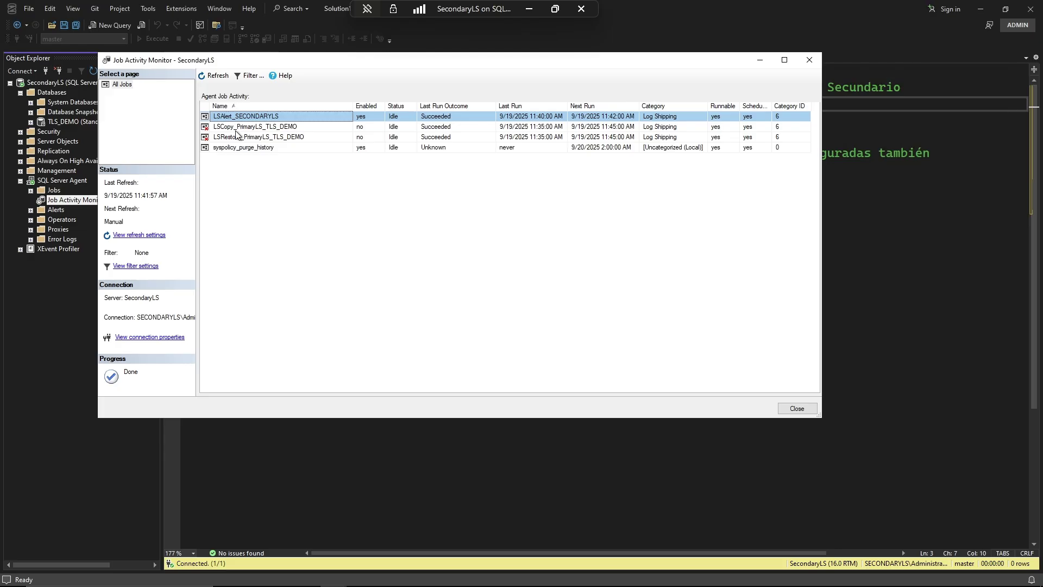
right_click(248, 119)
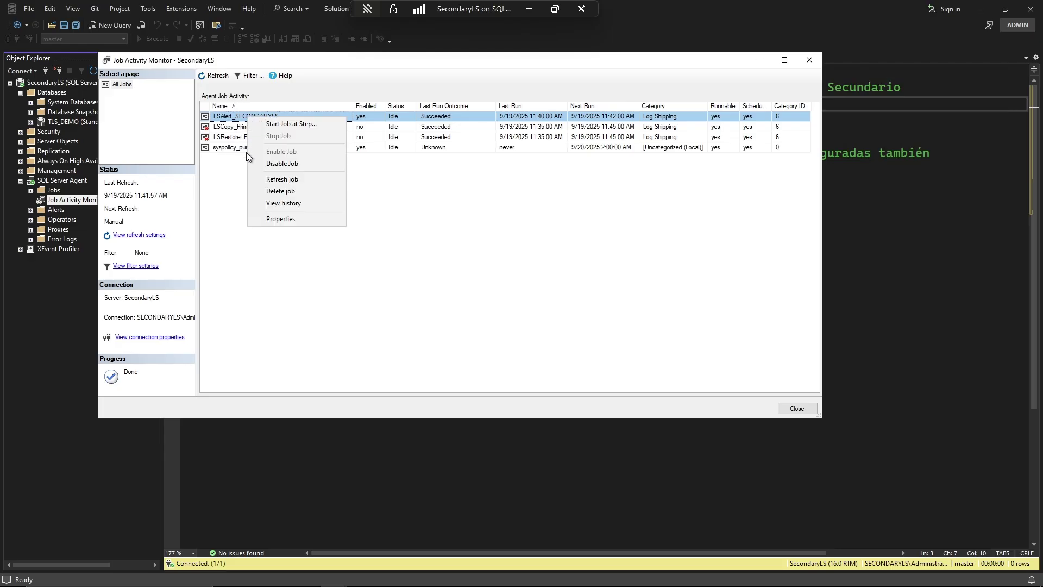
click(260, 164)
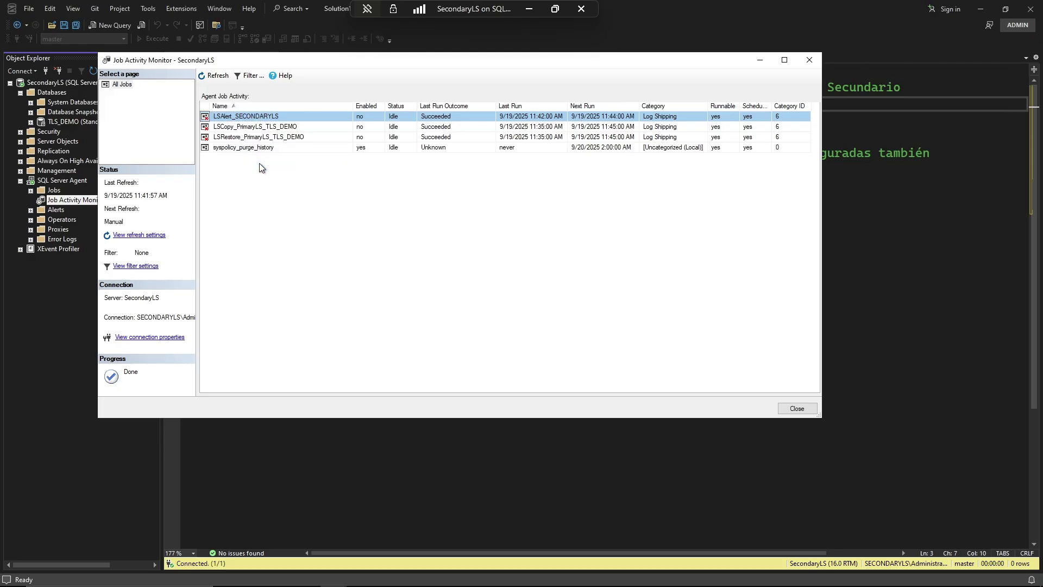
click(809, 63)
- Run only the RESTORE DATABASE [TLS_DEMO] WITH RECOVERY statement on the secondary server
click(590, 310)
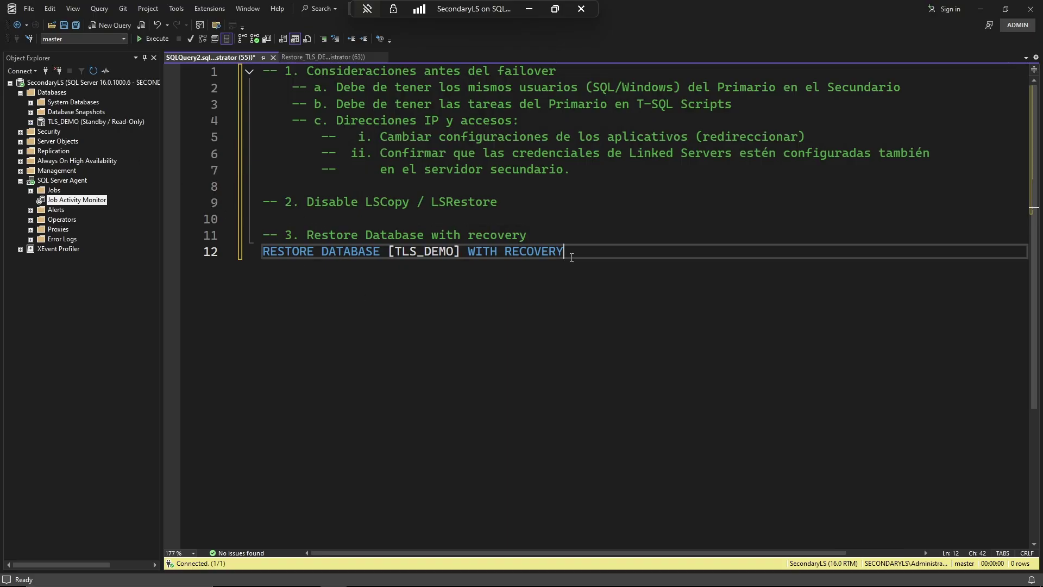
click(55, 92)
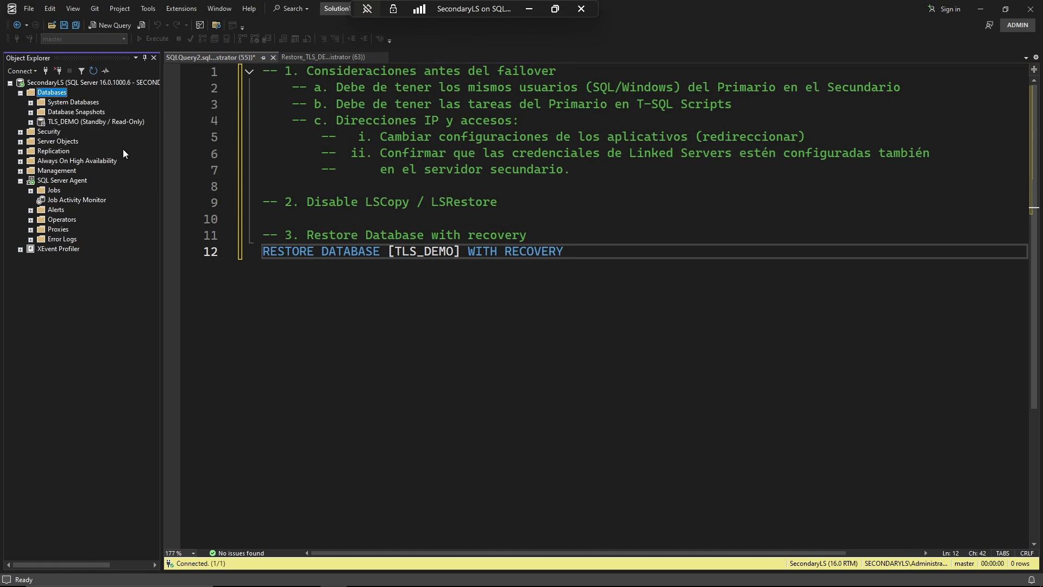
click(254, 257)
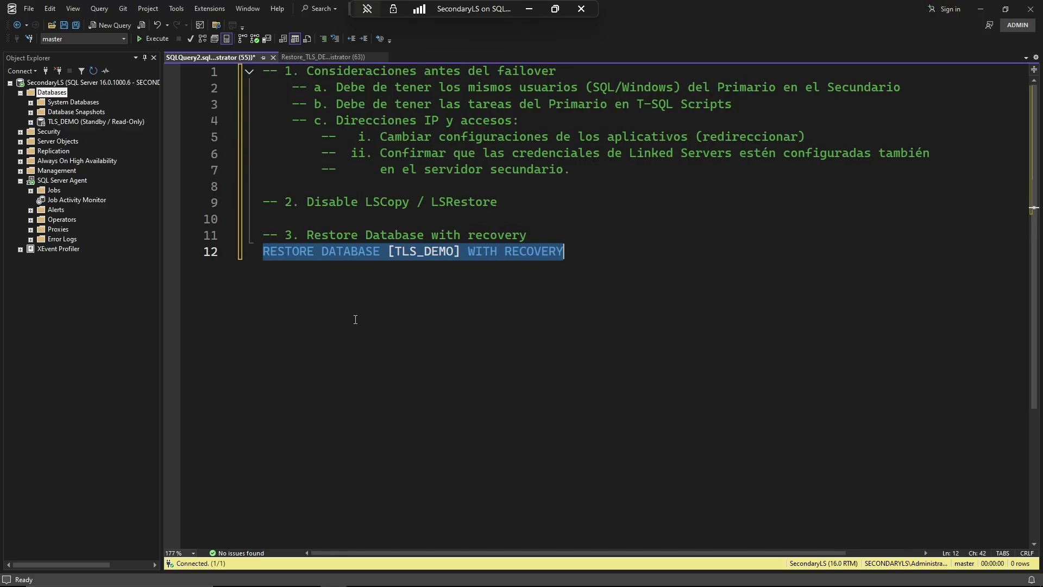
key(F5)
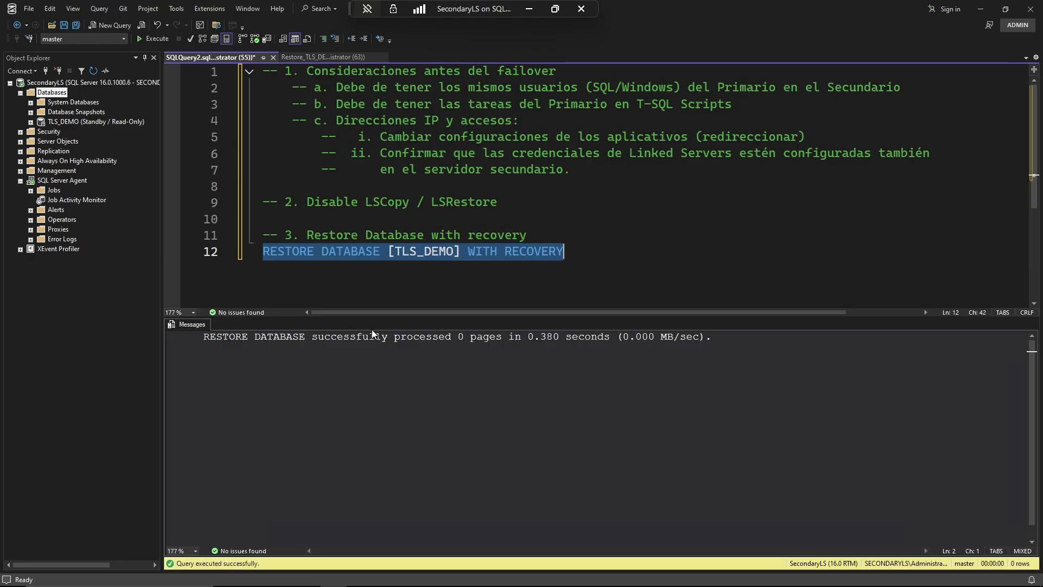
- Review the restore message and refresh the secondary server's Databases folder to check the state of TLS_DEMO
click(296, 353)
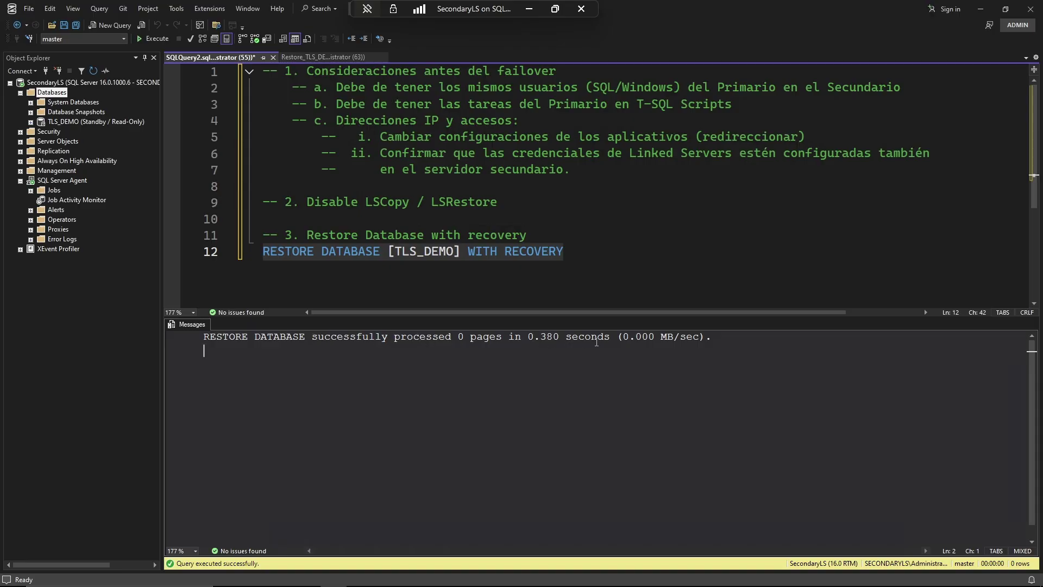
click(344, 234)
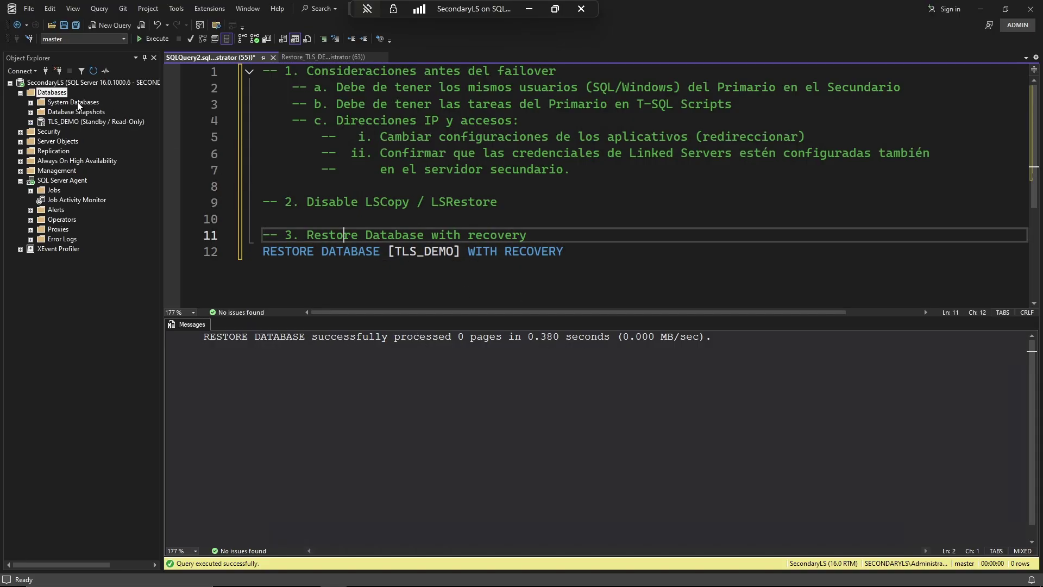
click(61, 94)
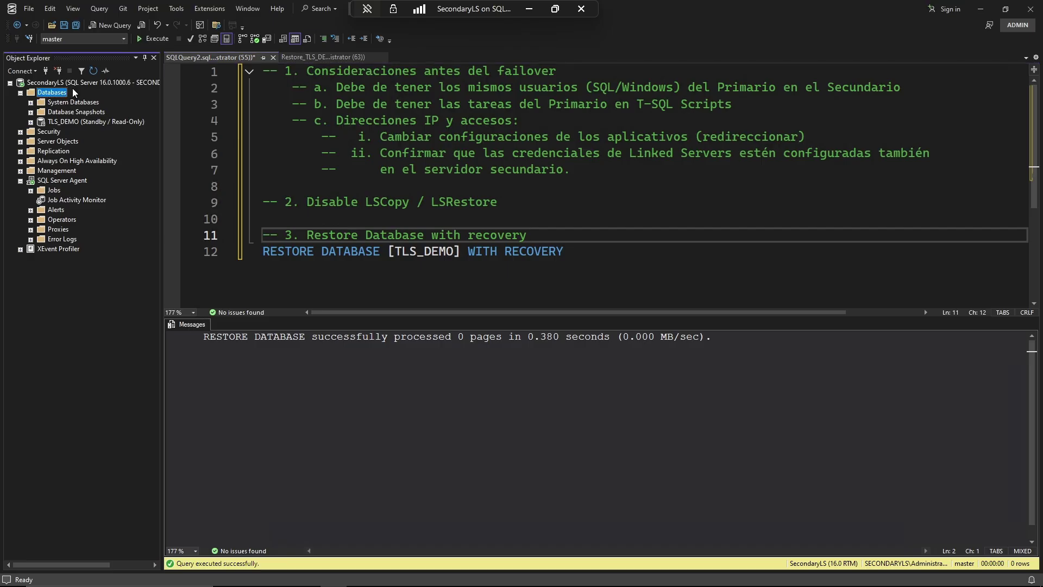
click(93, 72)
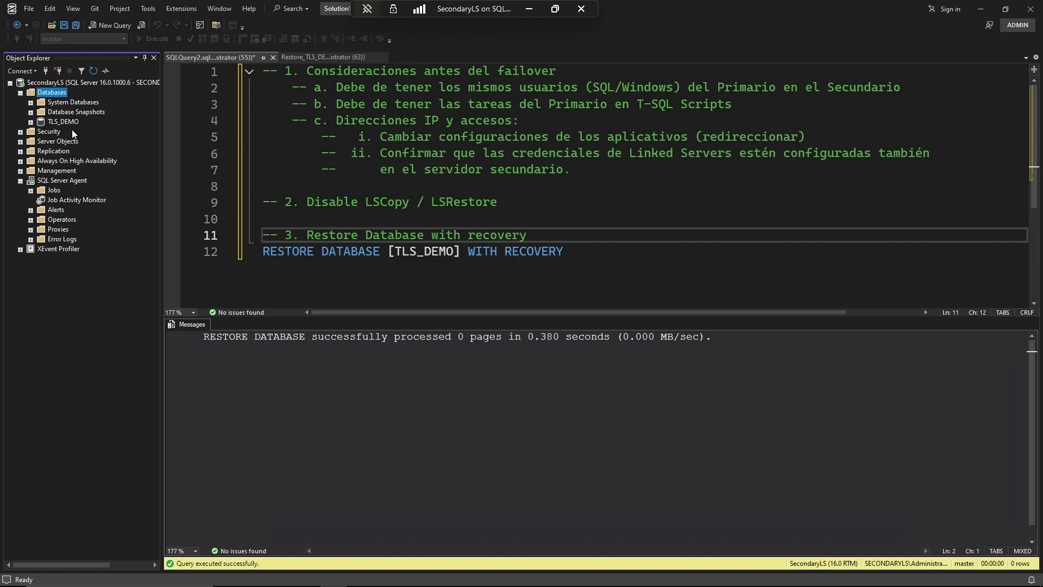
- Run the Select top 10 query on [TLS_DEMO].[DBO].[TLS_Logs] from the Restore_TLS_DEMO script
click(313, 57)
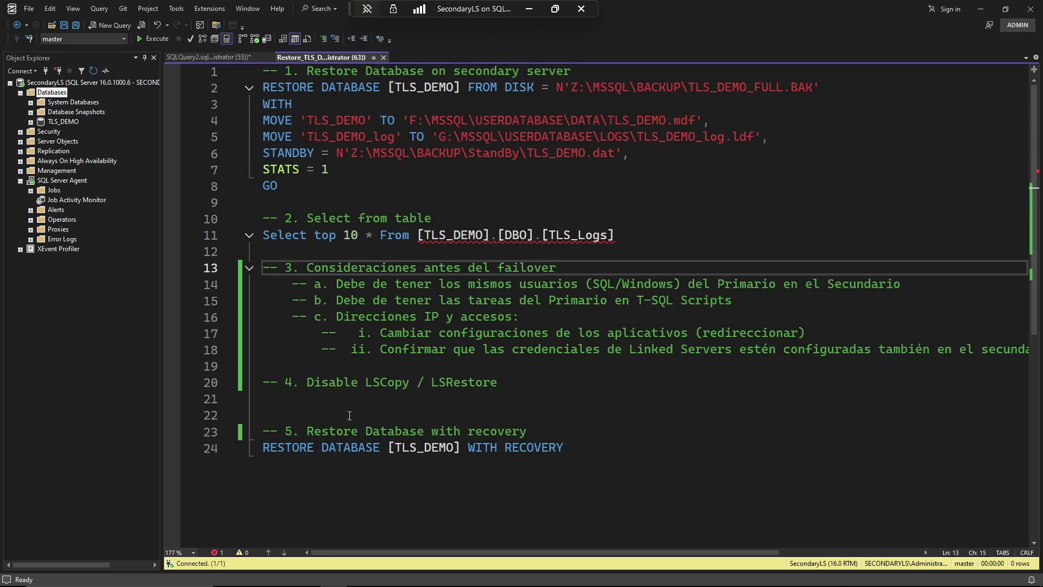
click(249, 235)
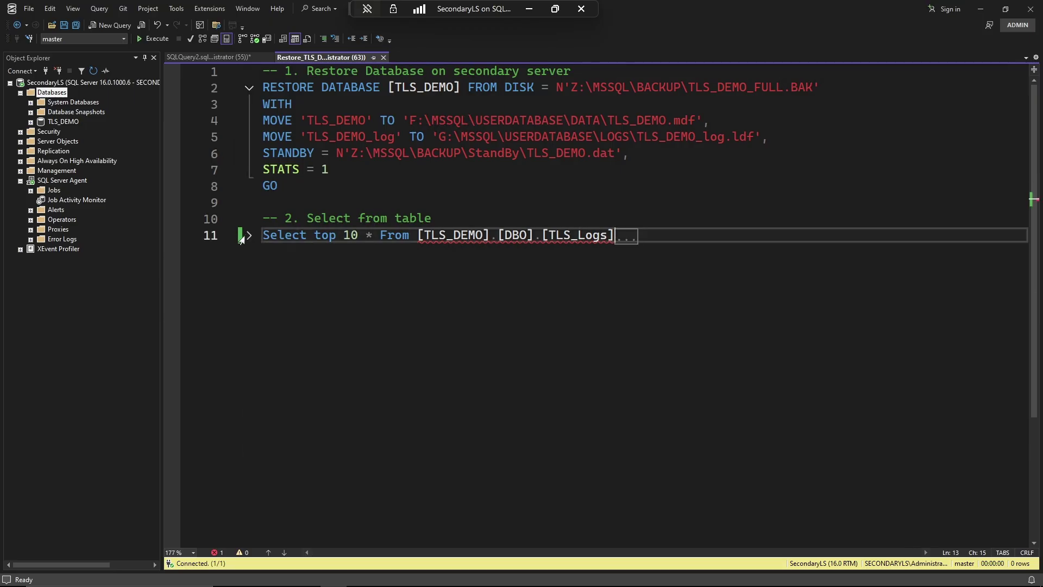
click(248, 236)
drag(614, 236, 250, 234)
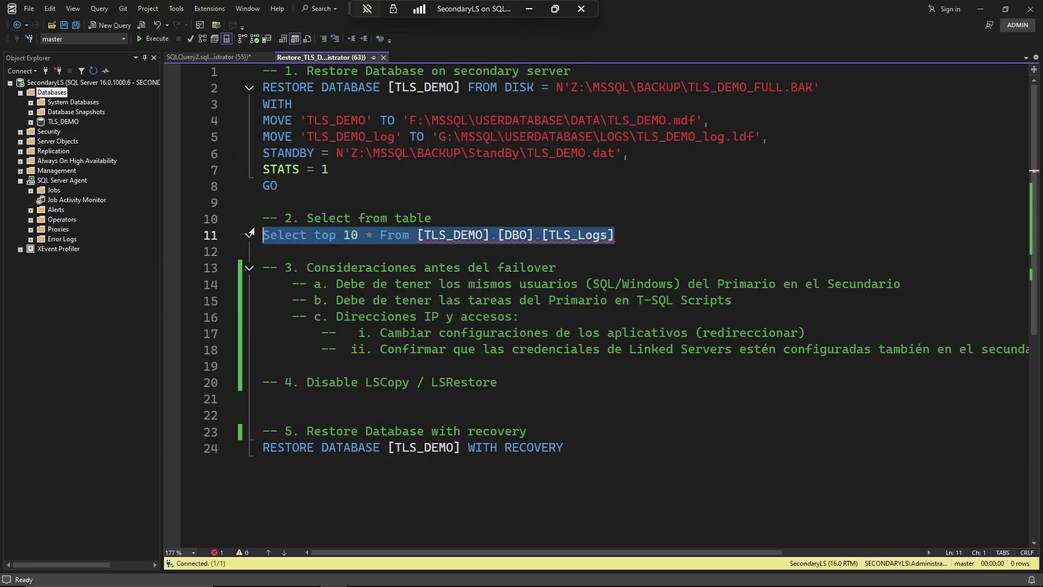
key(F5)
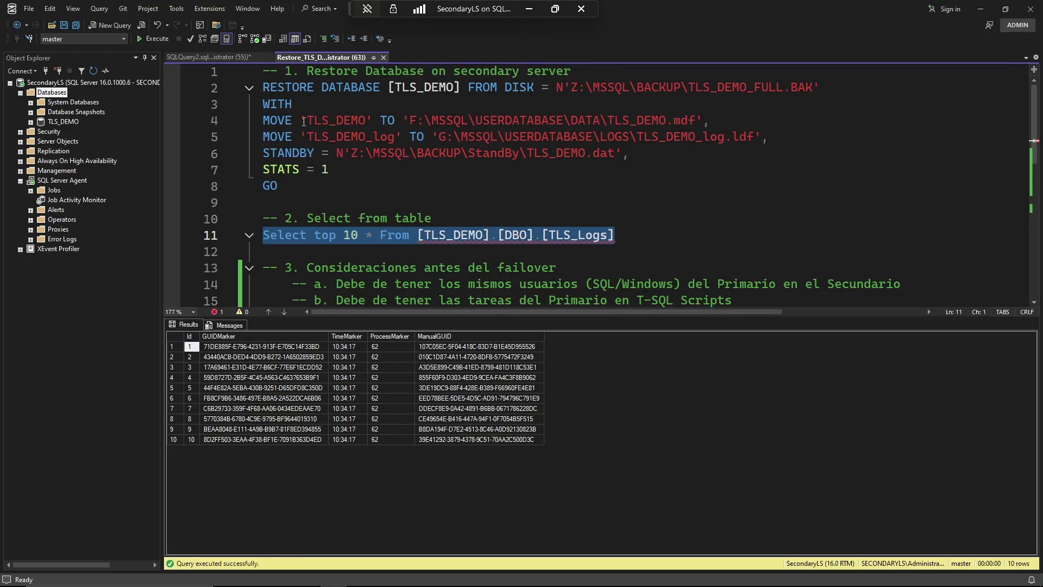
- Return to the failover script and review its RESTORE DATABASE [TLS_DEMO] WITH RECOVERY statement
key(ctrl+Tab)
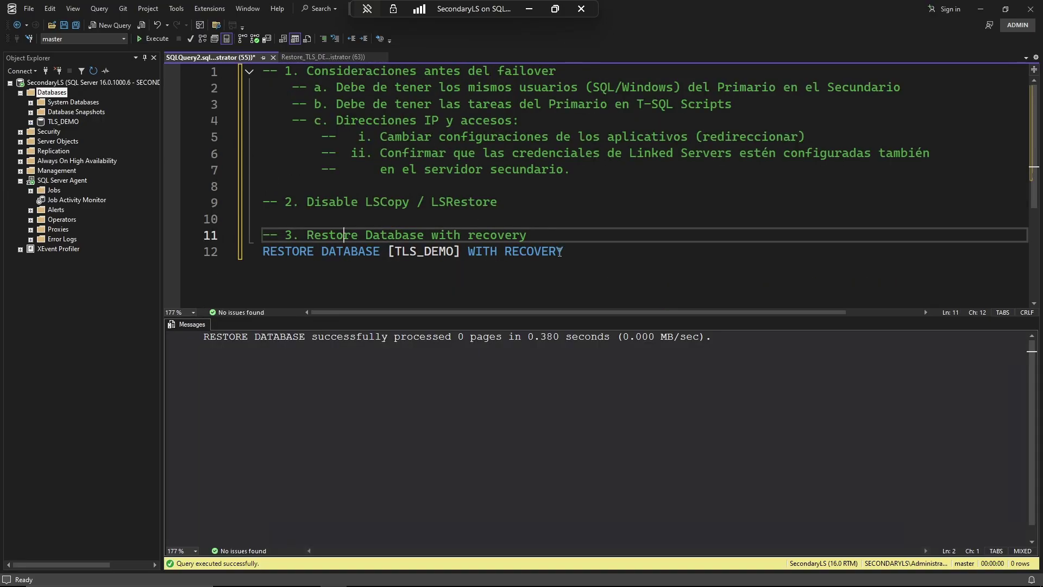
click(572, 254)
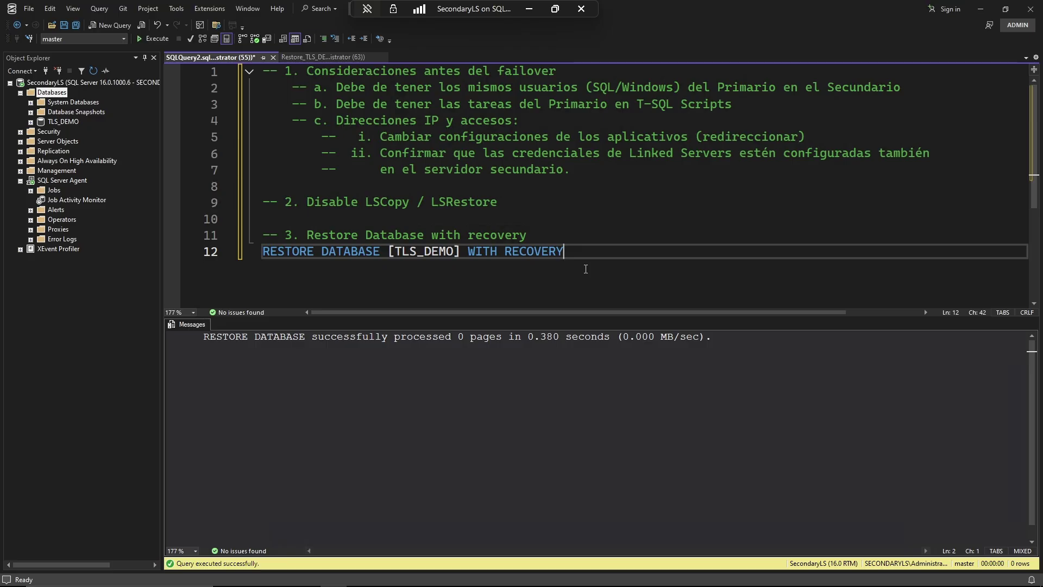
drag(590, 248, 263, 247)
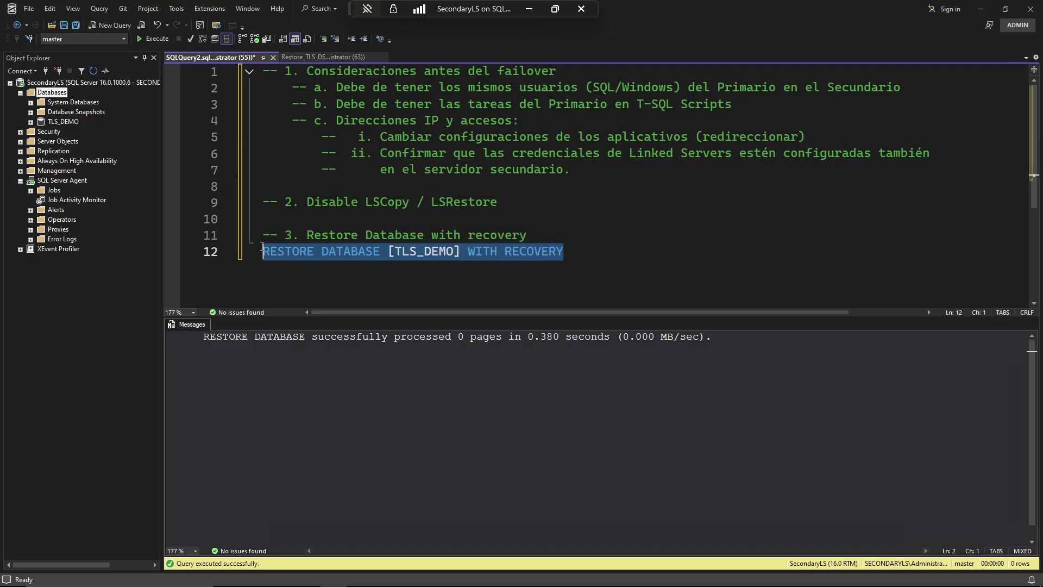
click(315, 252)
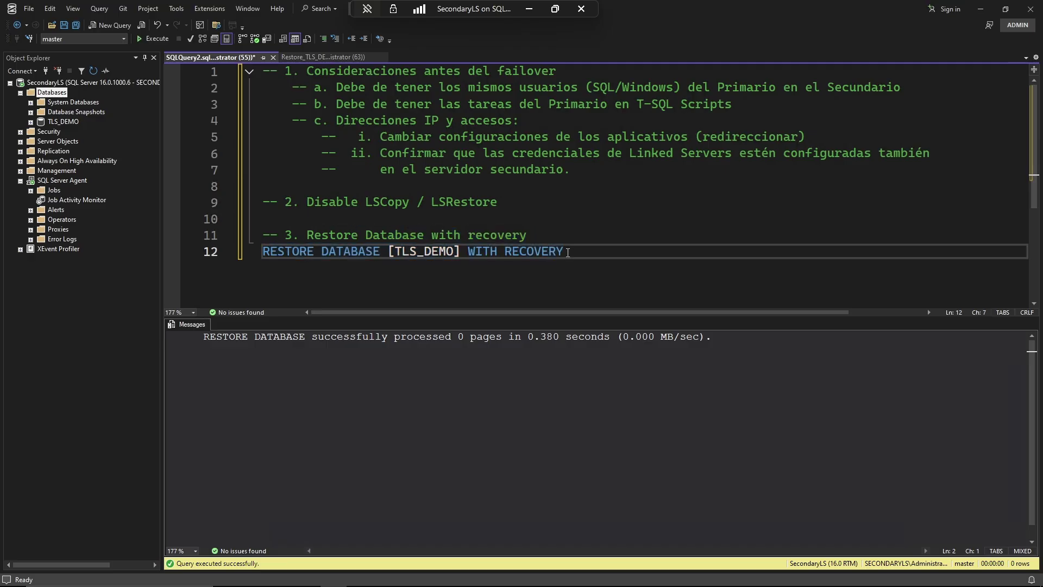
drag(565, 252, 264, 252)
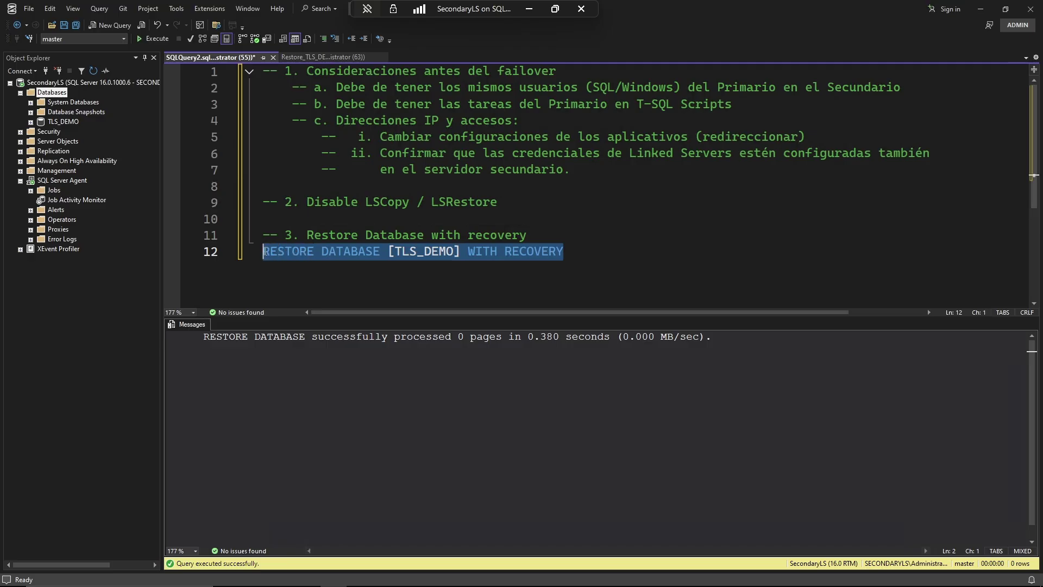
click(325, 253)
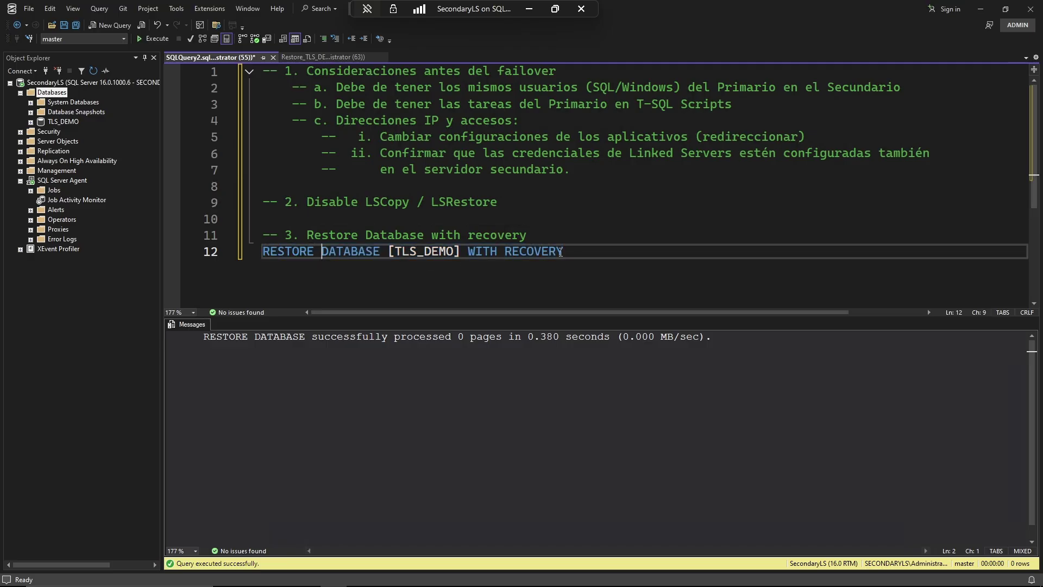